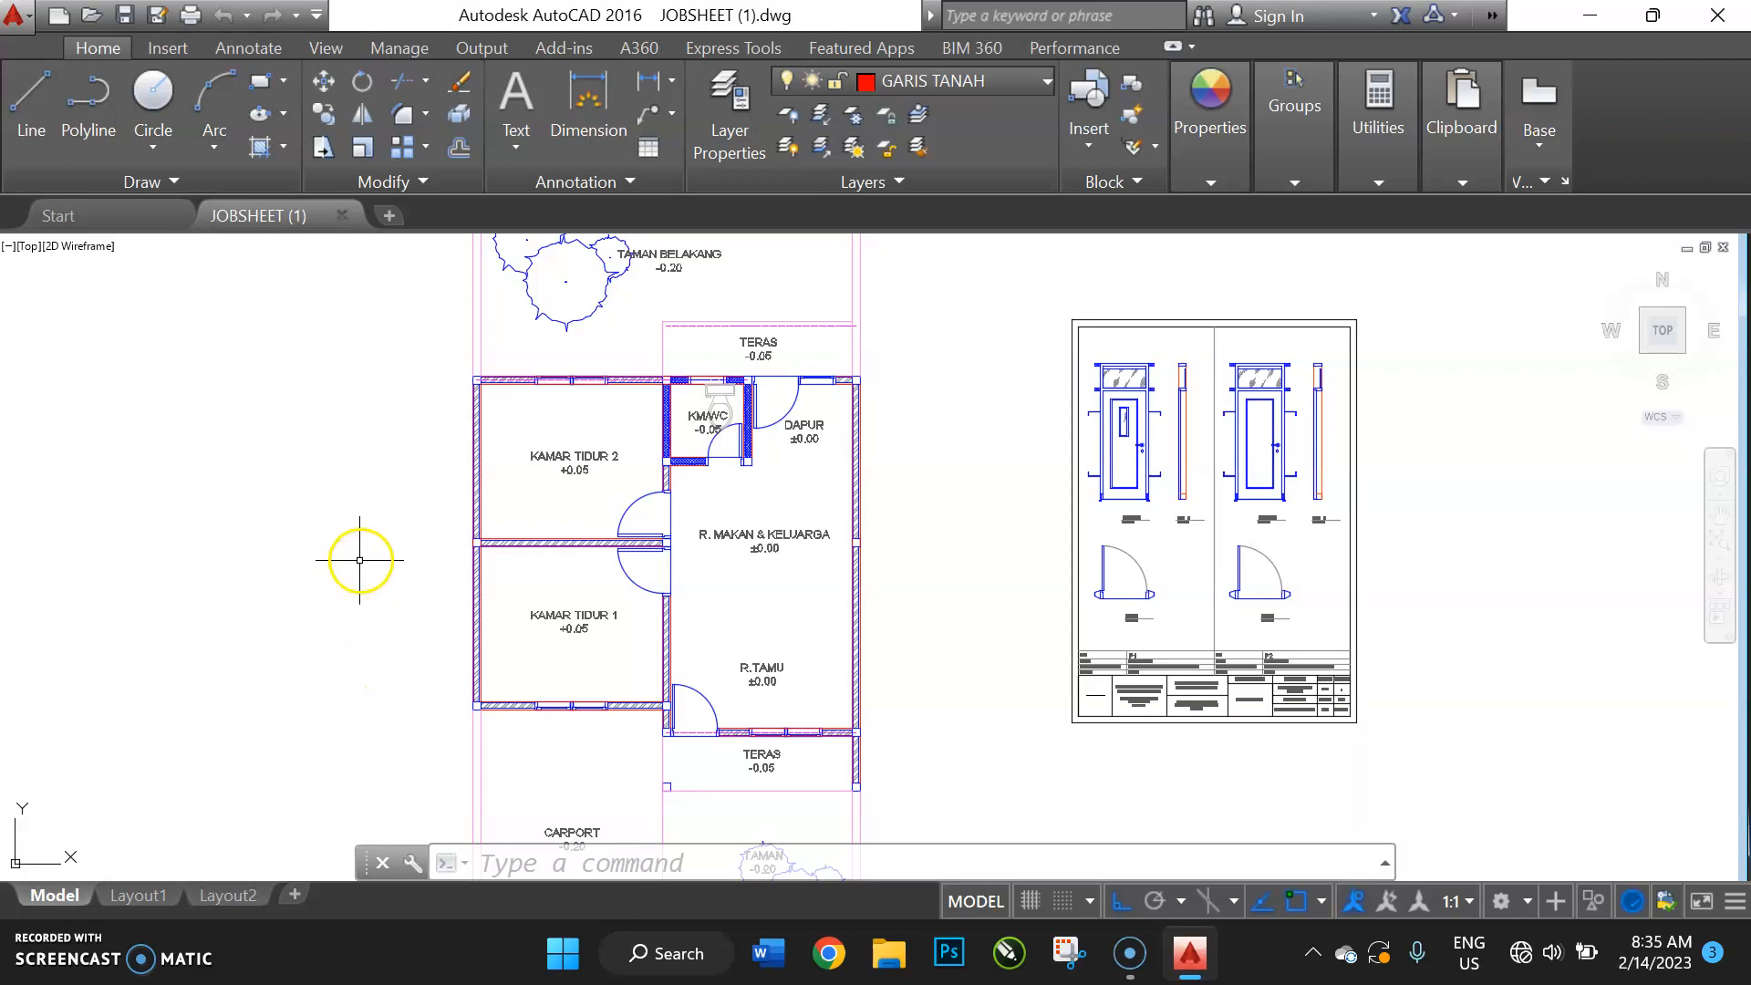
Add a vertical linear dimension outside the house's right wall, from the DAPUR corner down to the wall between the bedrooms
left_click(284, 620)
type("DLI")
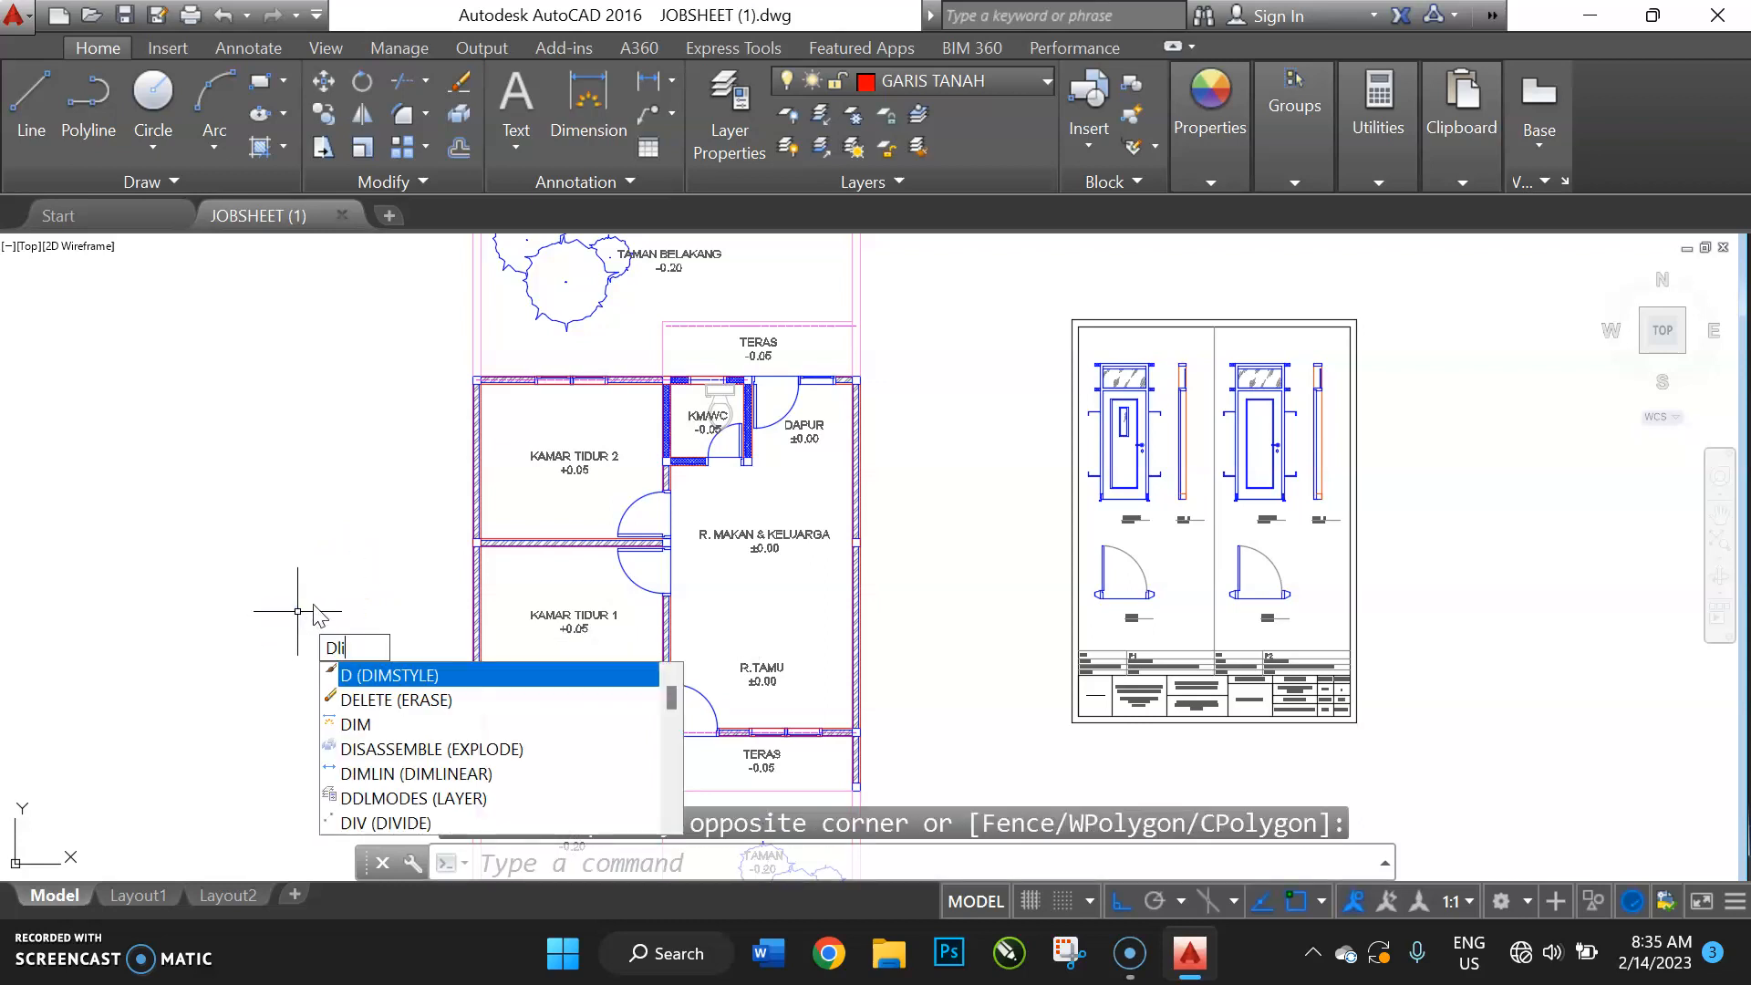
key("Return")
scroll(830, 361, "up", 6)
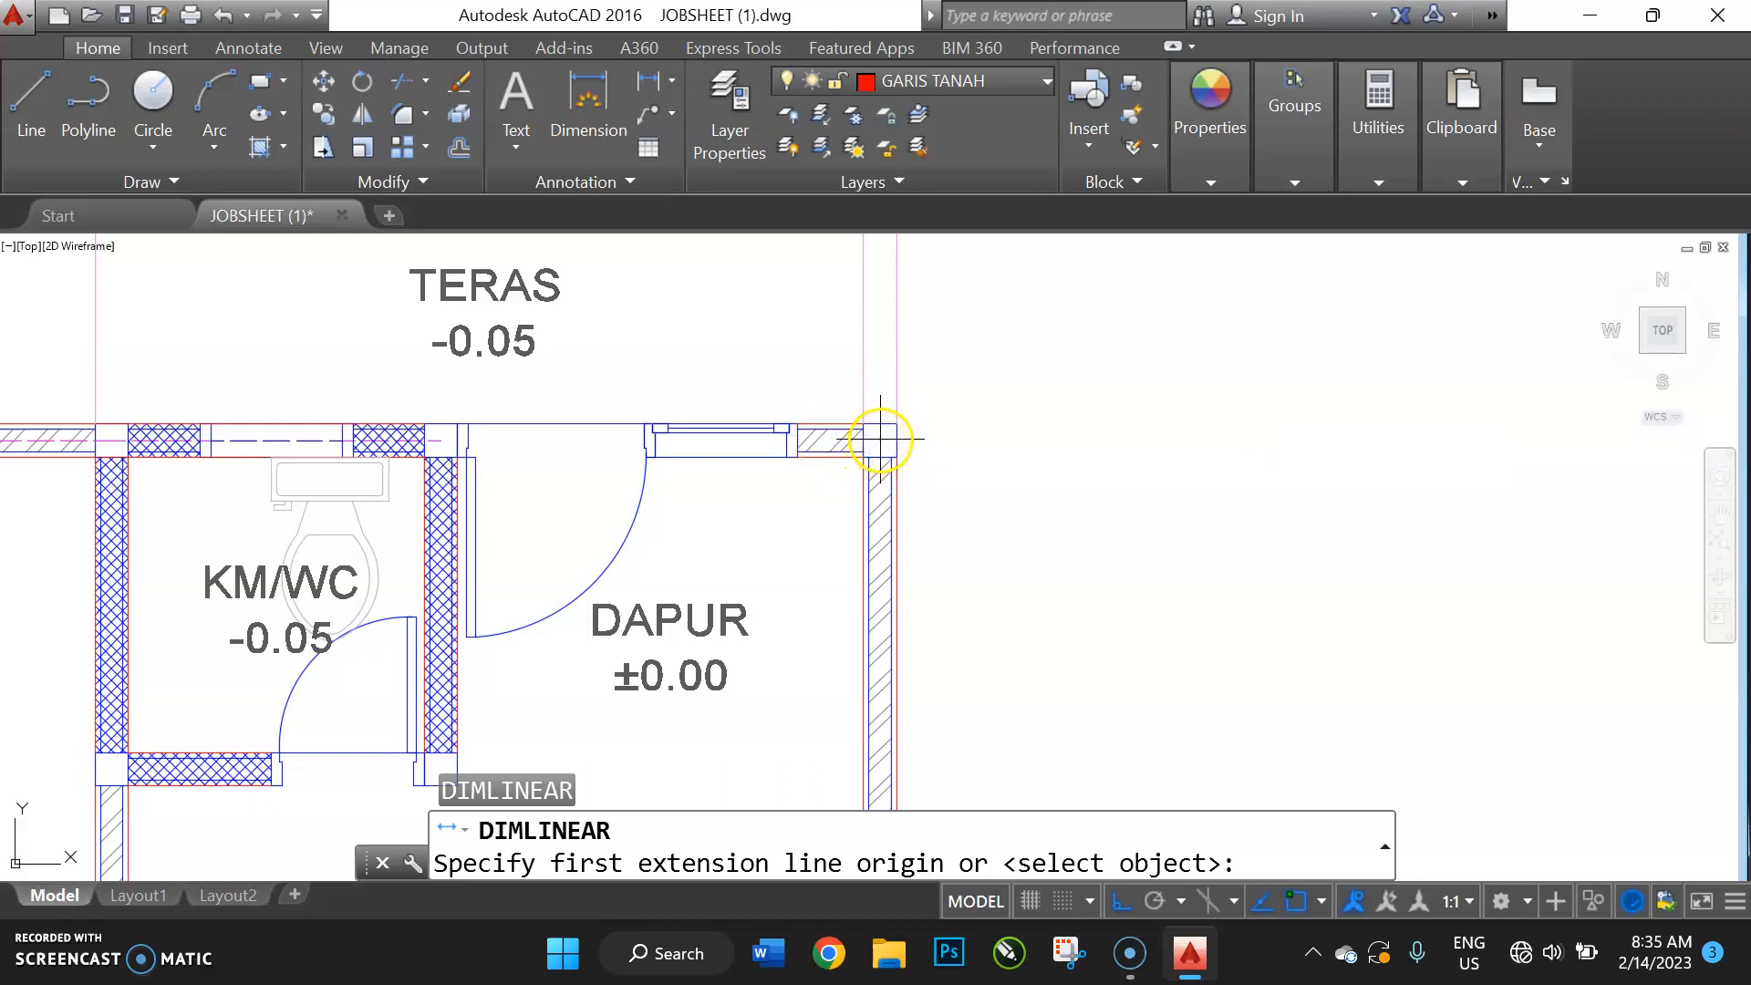
left_click(879, 442)
scroll(912, 315, "down", 5)
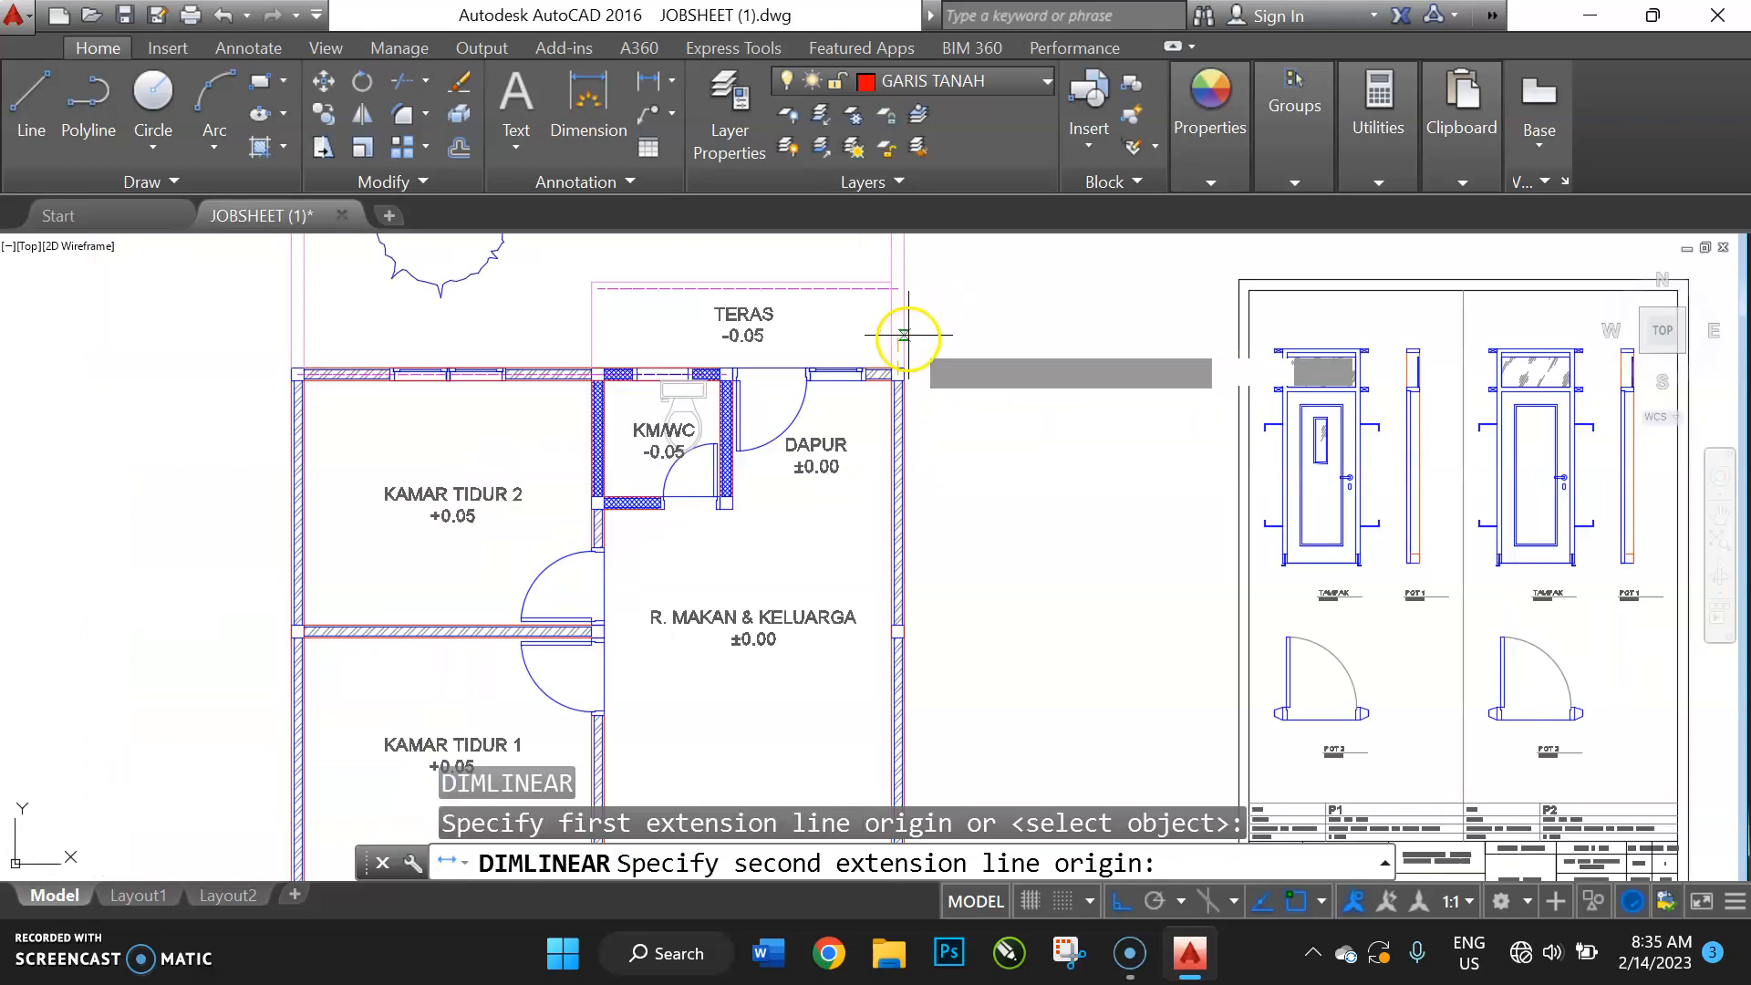
scroll(895, 627, "up", 5)
left_click(896, 628)
scroll(998, 587, "down", 5)
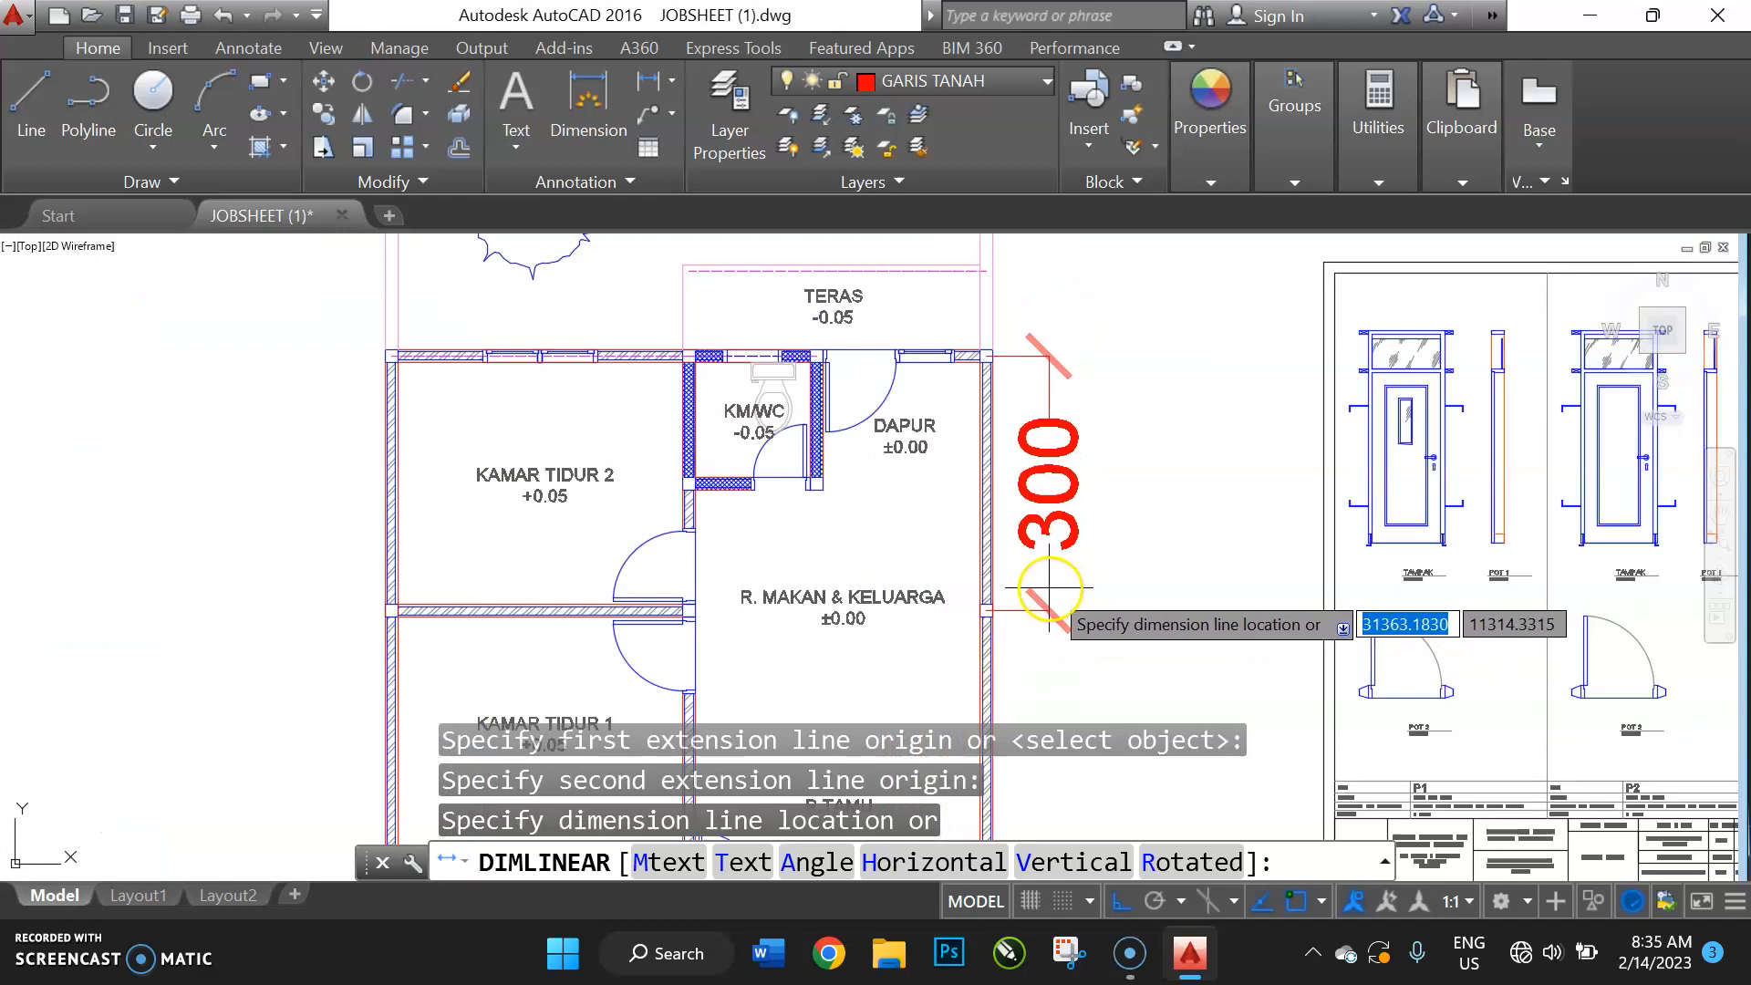
left_click(1049, 588)
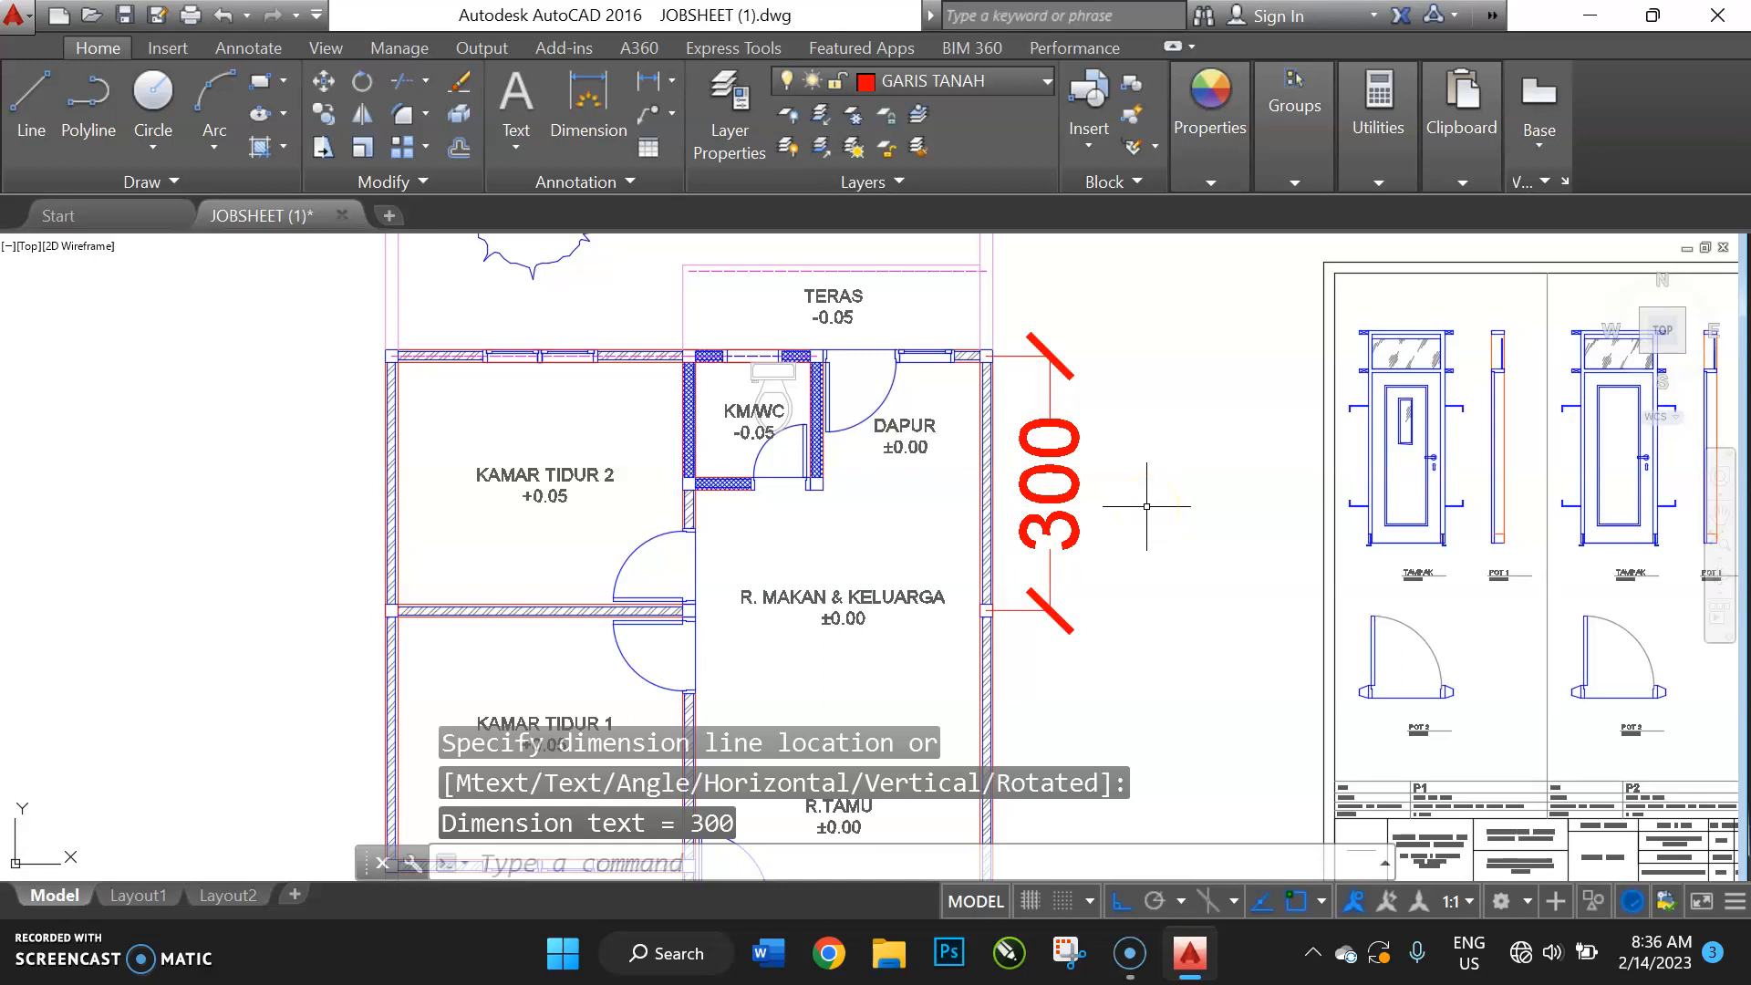
middle_click_drag(1122, 441, 1043, 450)
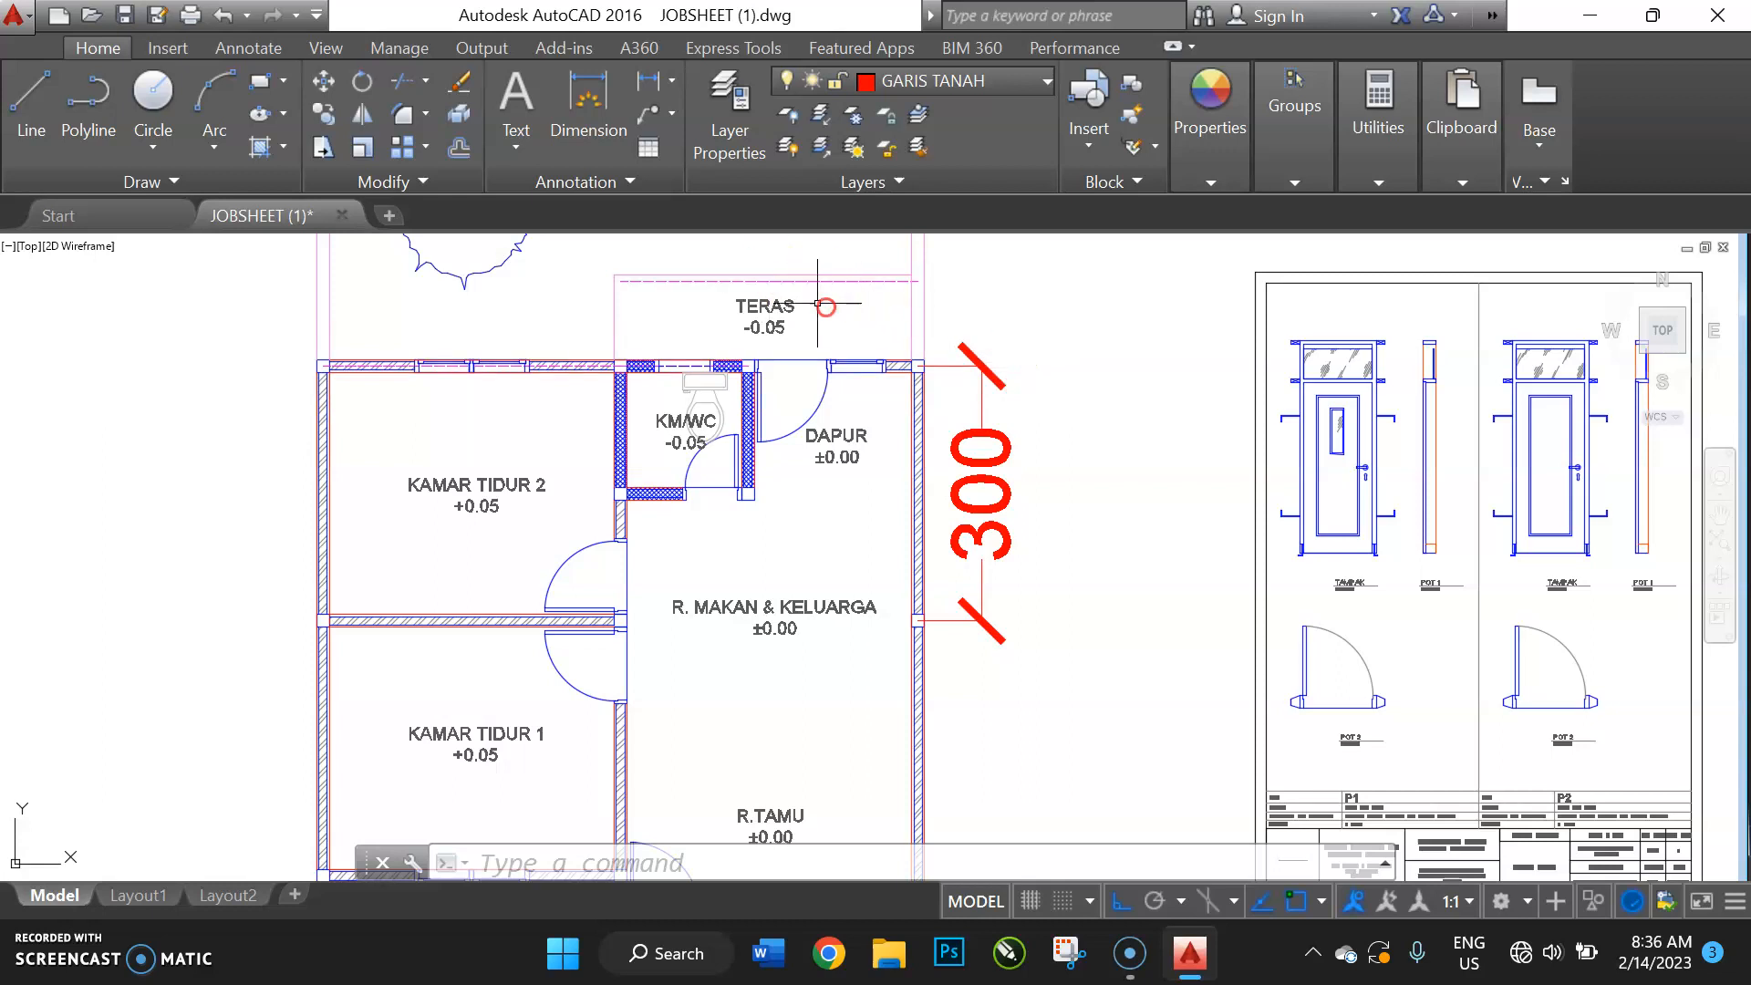
left_click(554, 173)
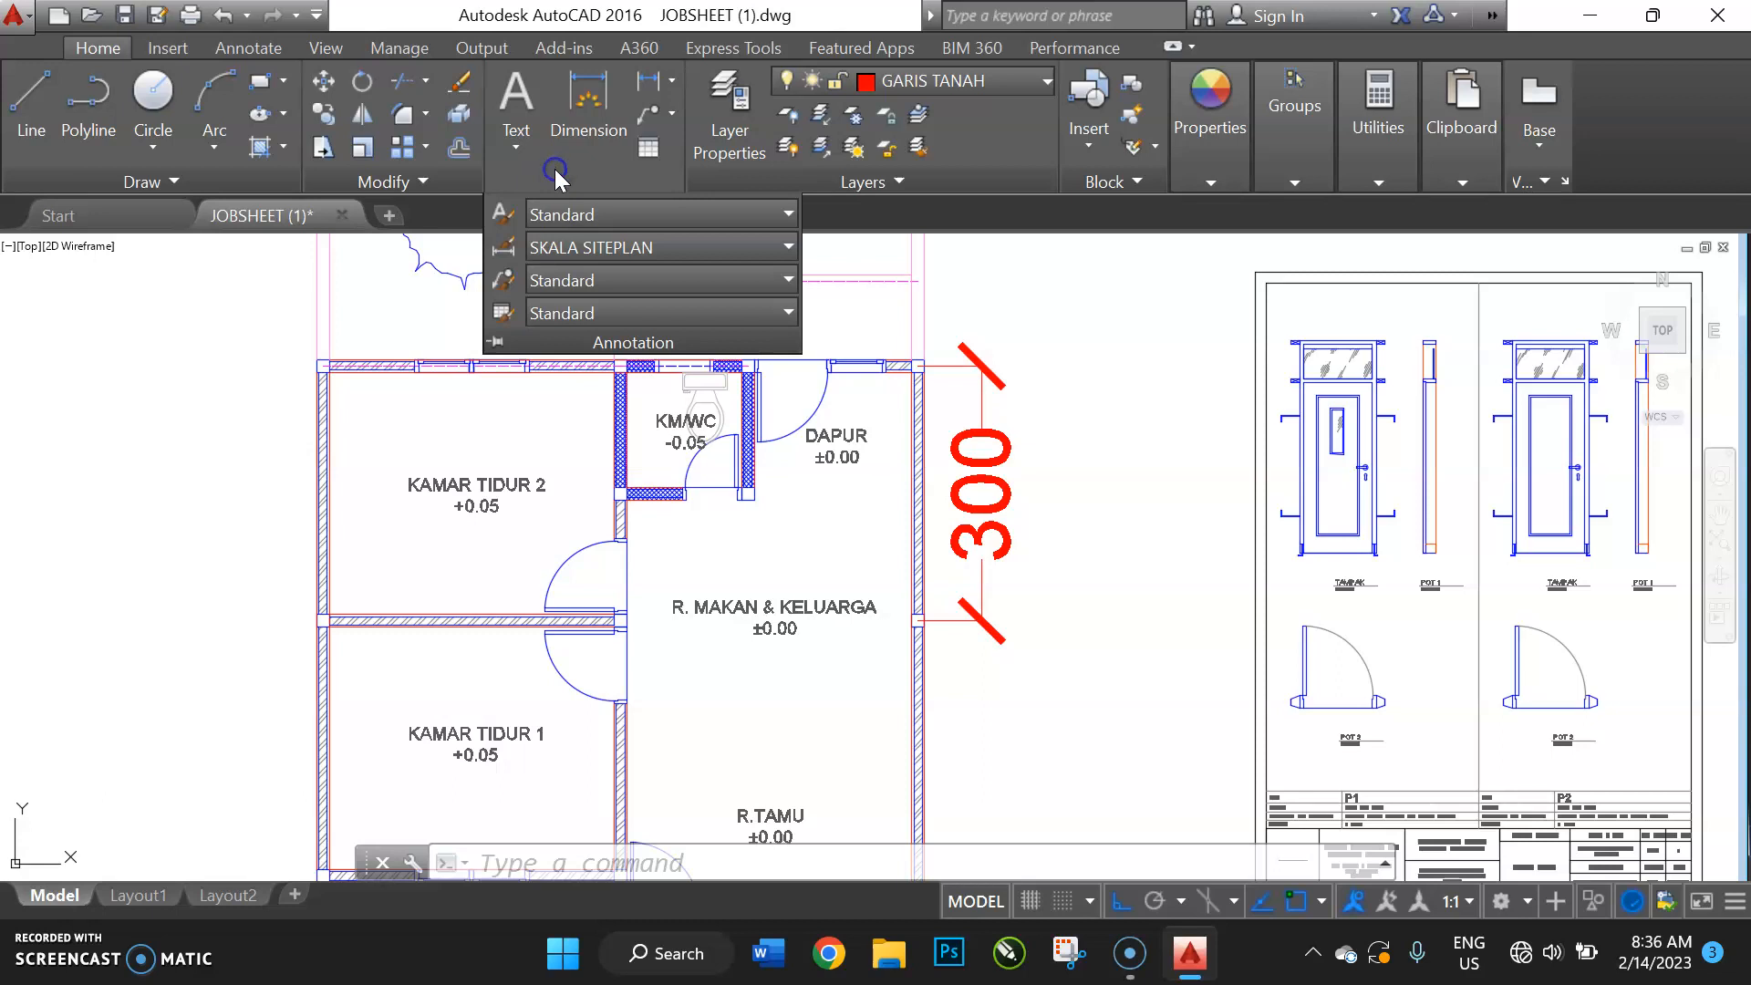
key("Escape")
key("Escape")
left_click(1090, 340)
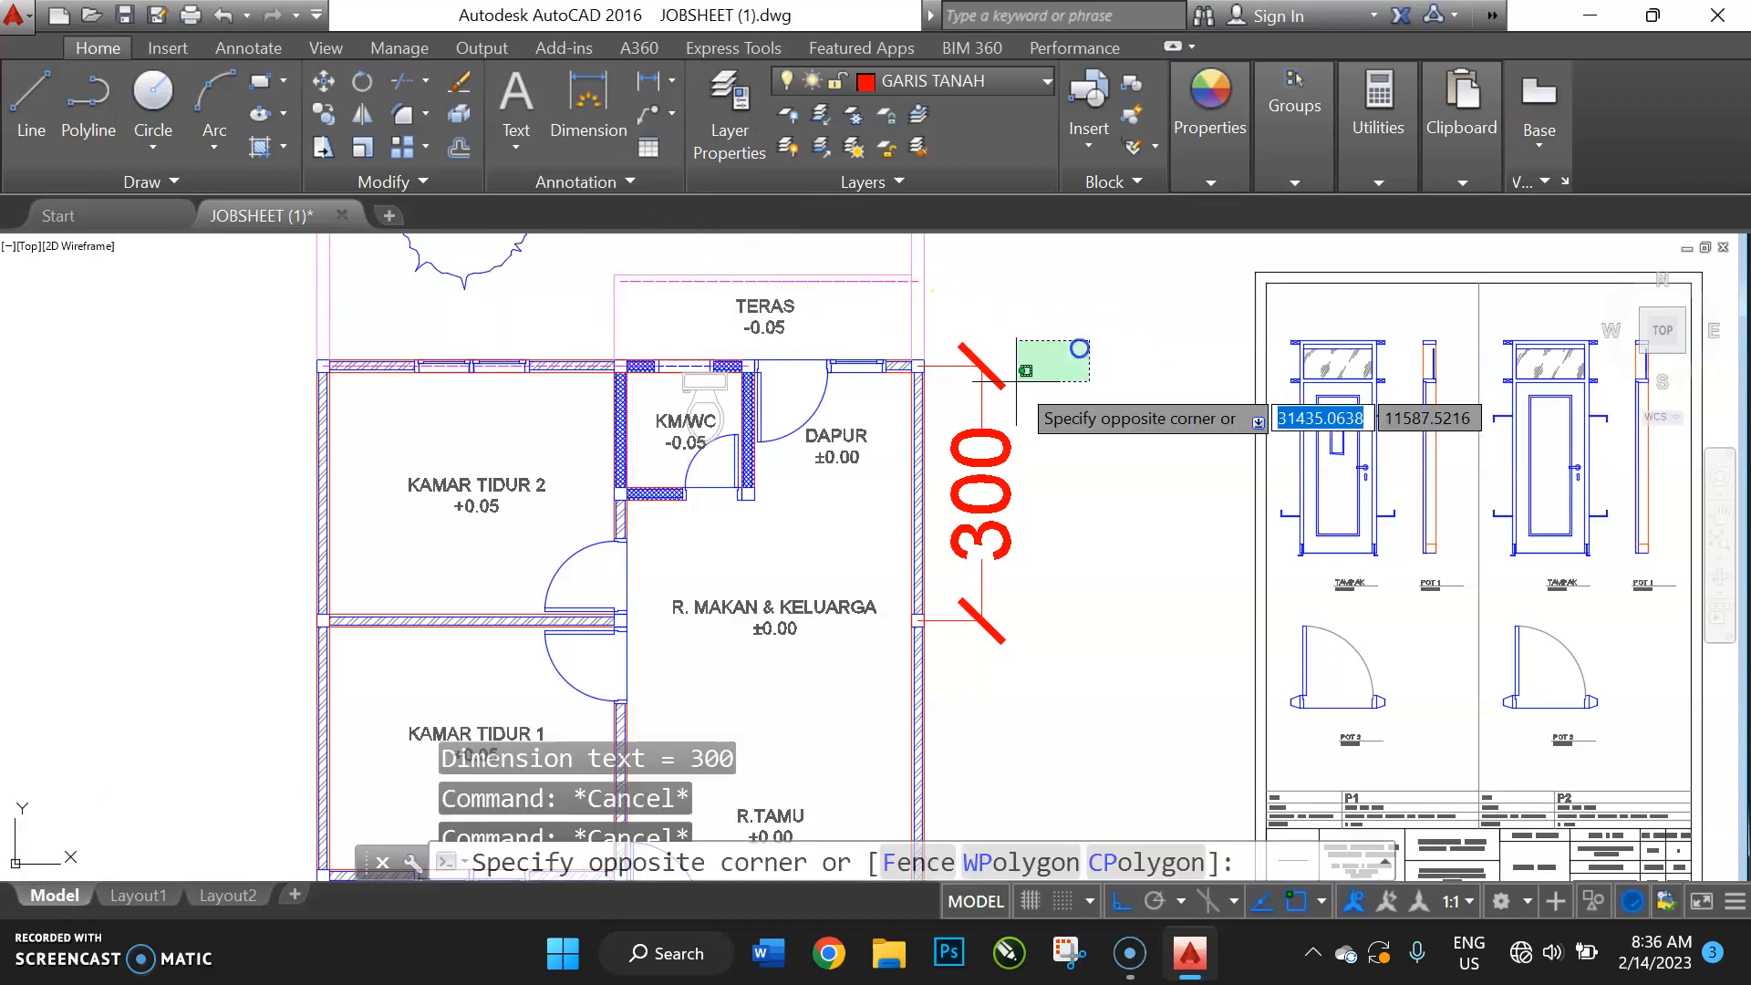
left_click(973, 450)
key("Escape")
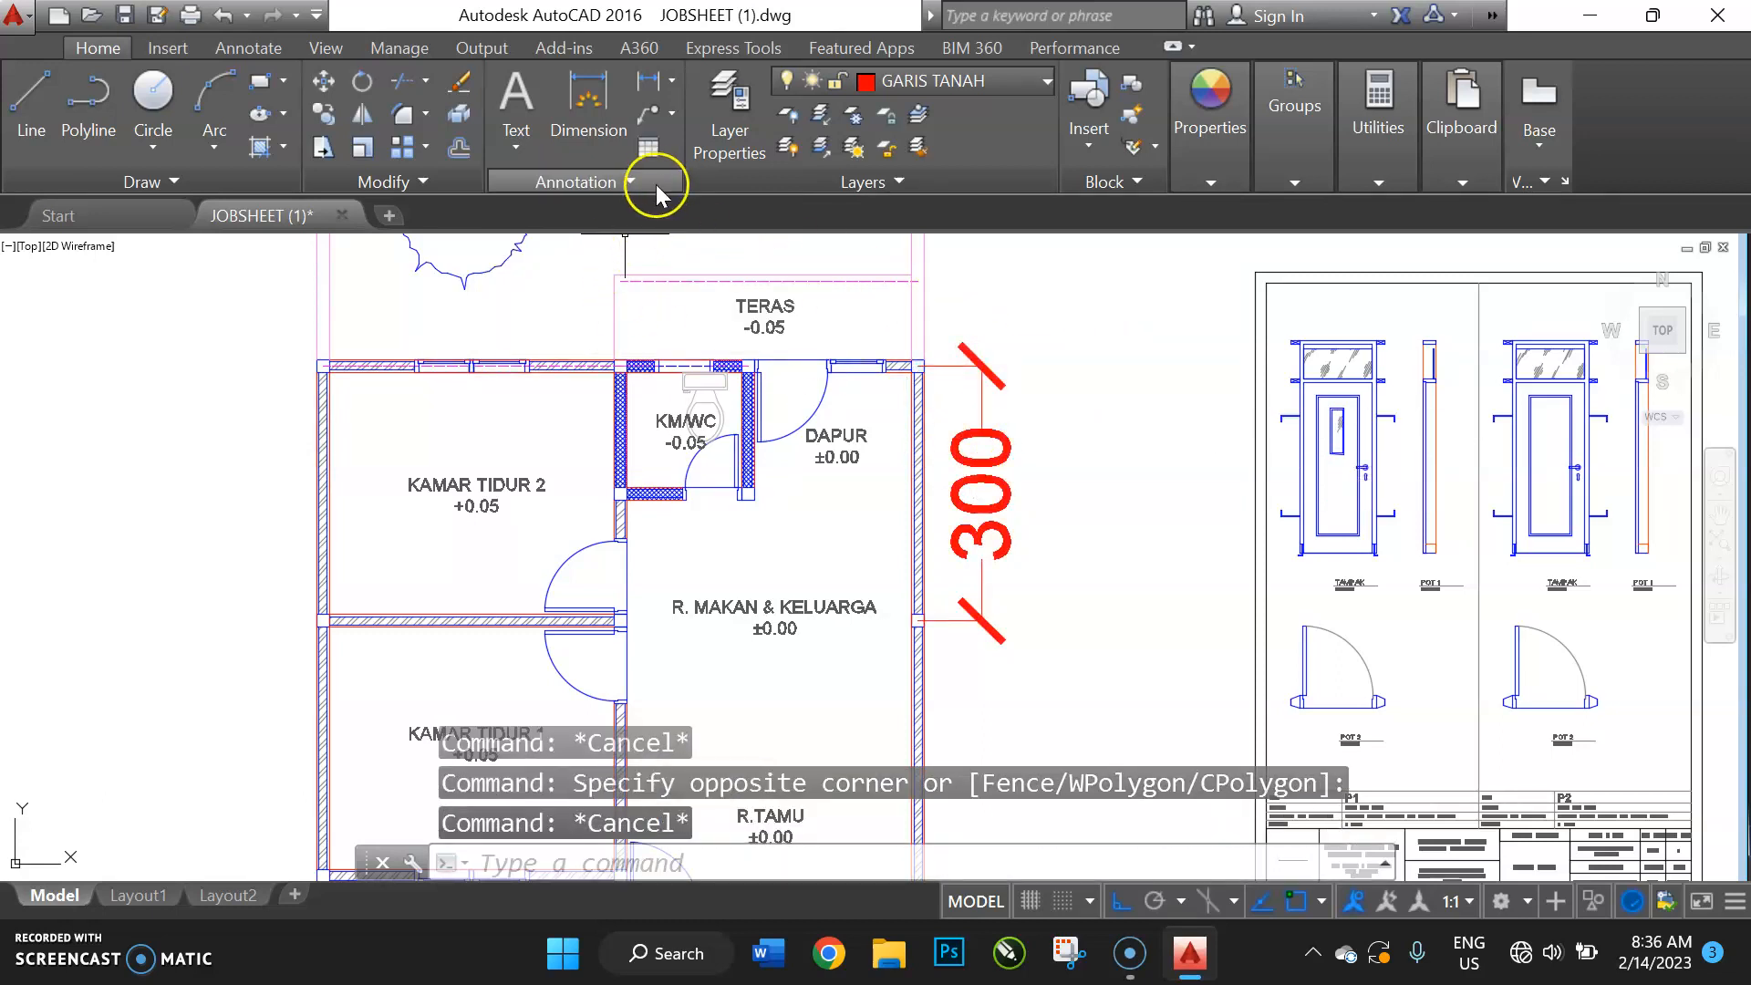
Browse the available dimension styles and choose SKALA SITEPLAN as the current one
left_click(658, 180)
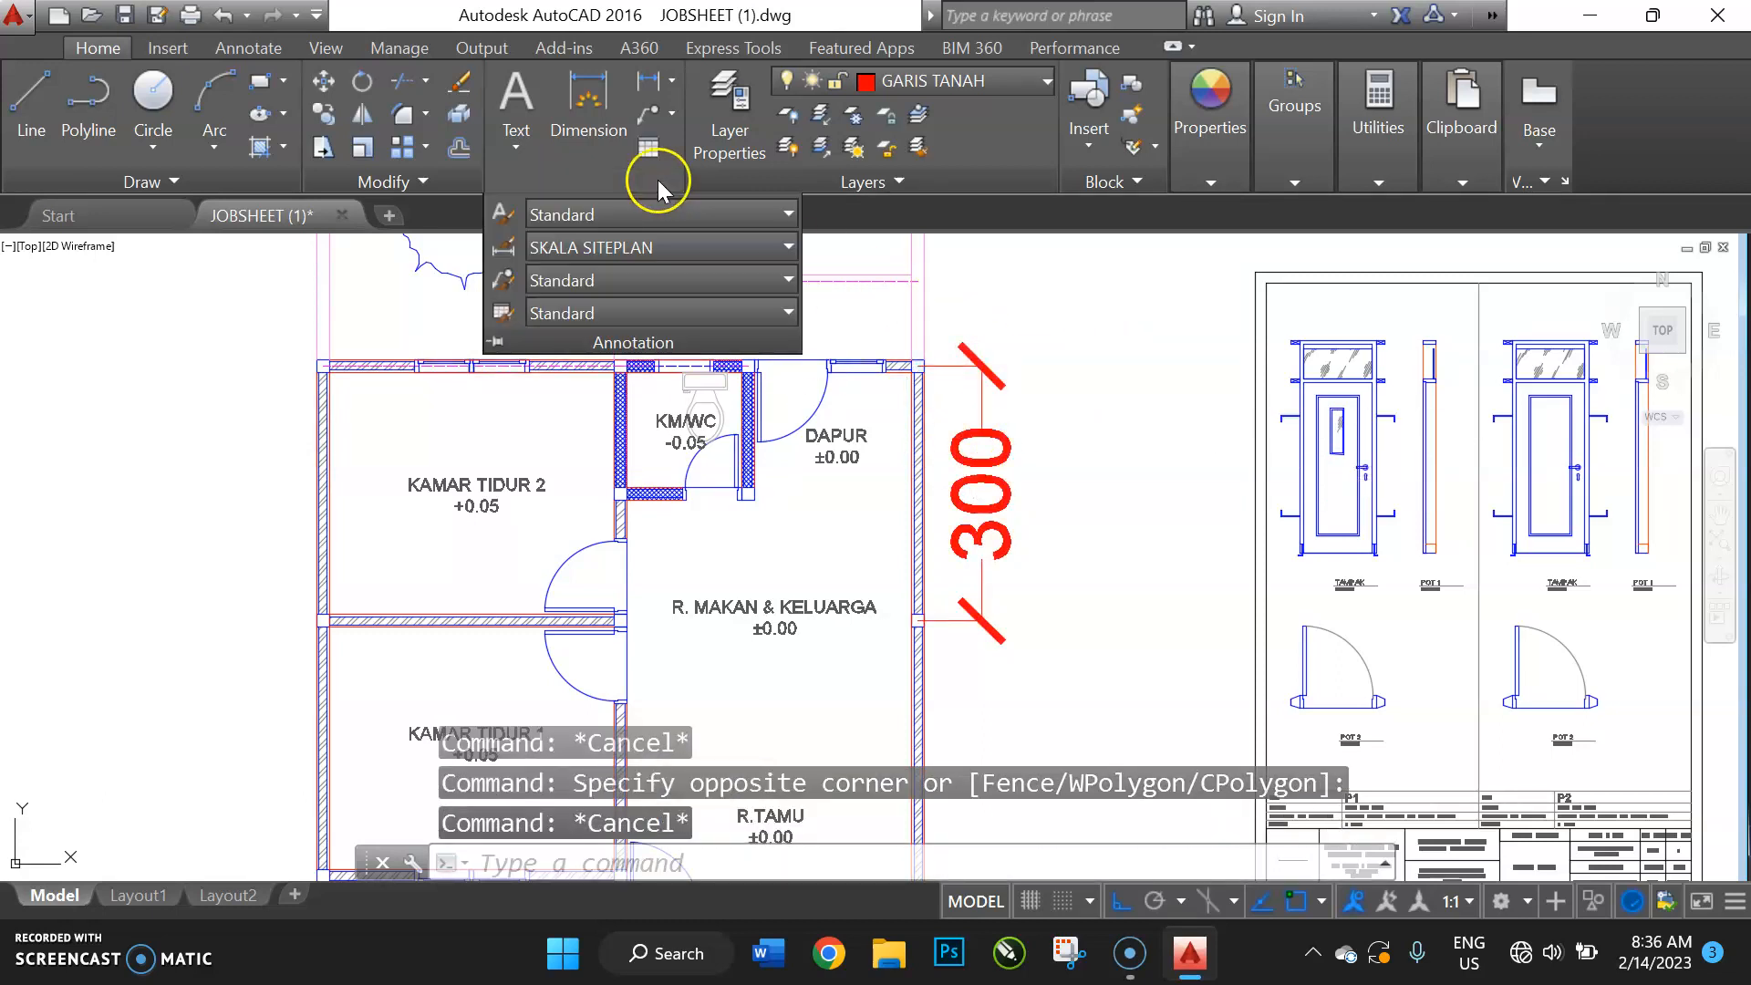
left_click(670, 254)
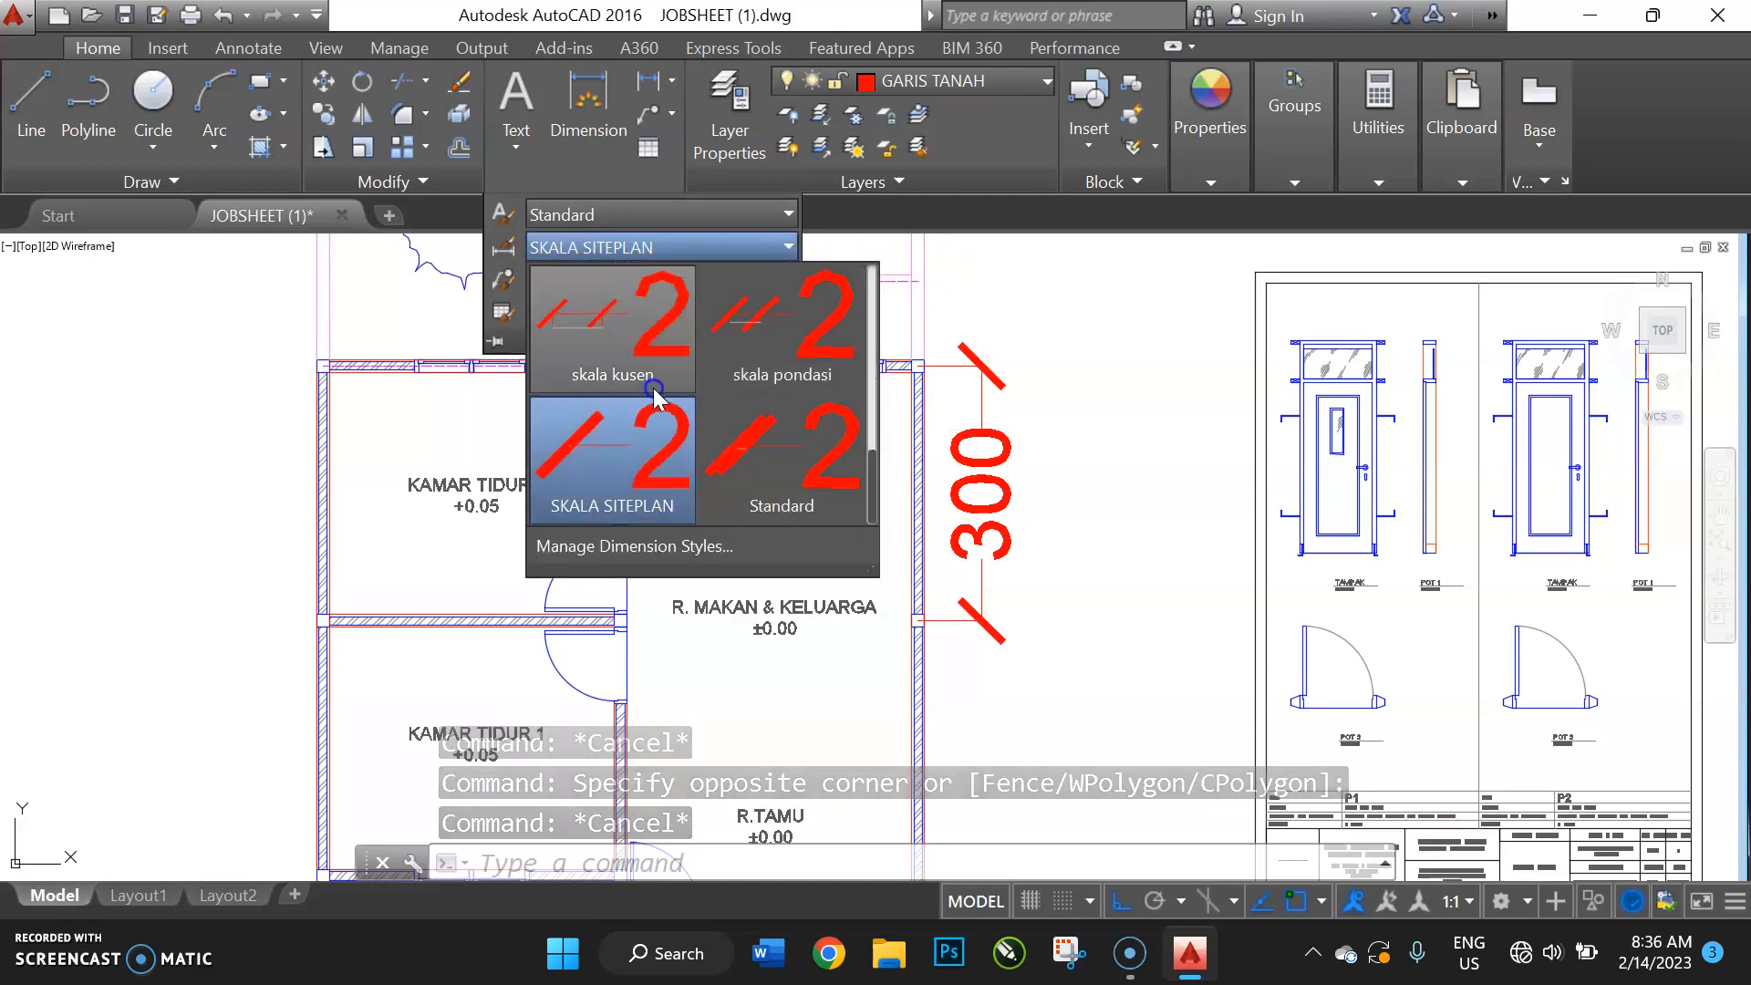
scroll(654, 387, "up", 4)
scroll(654, 389, "down", 4)
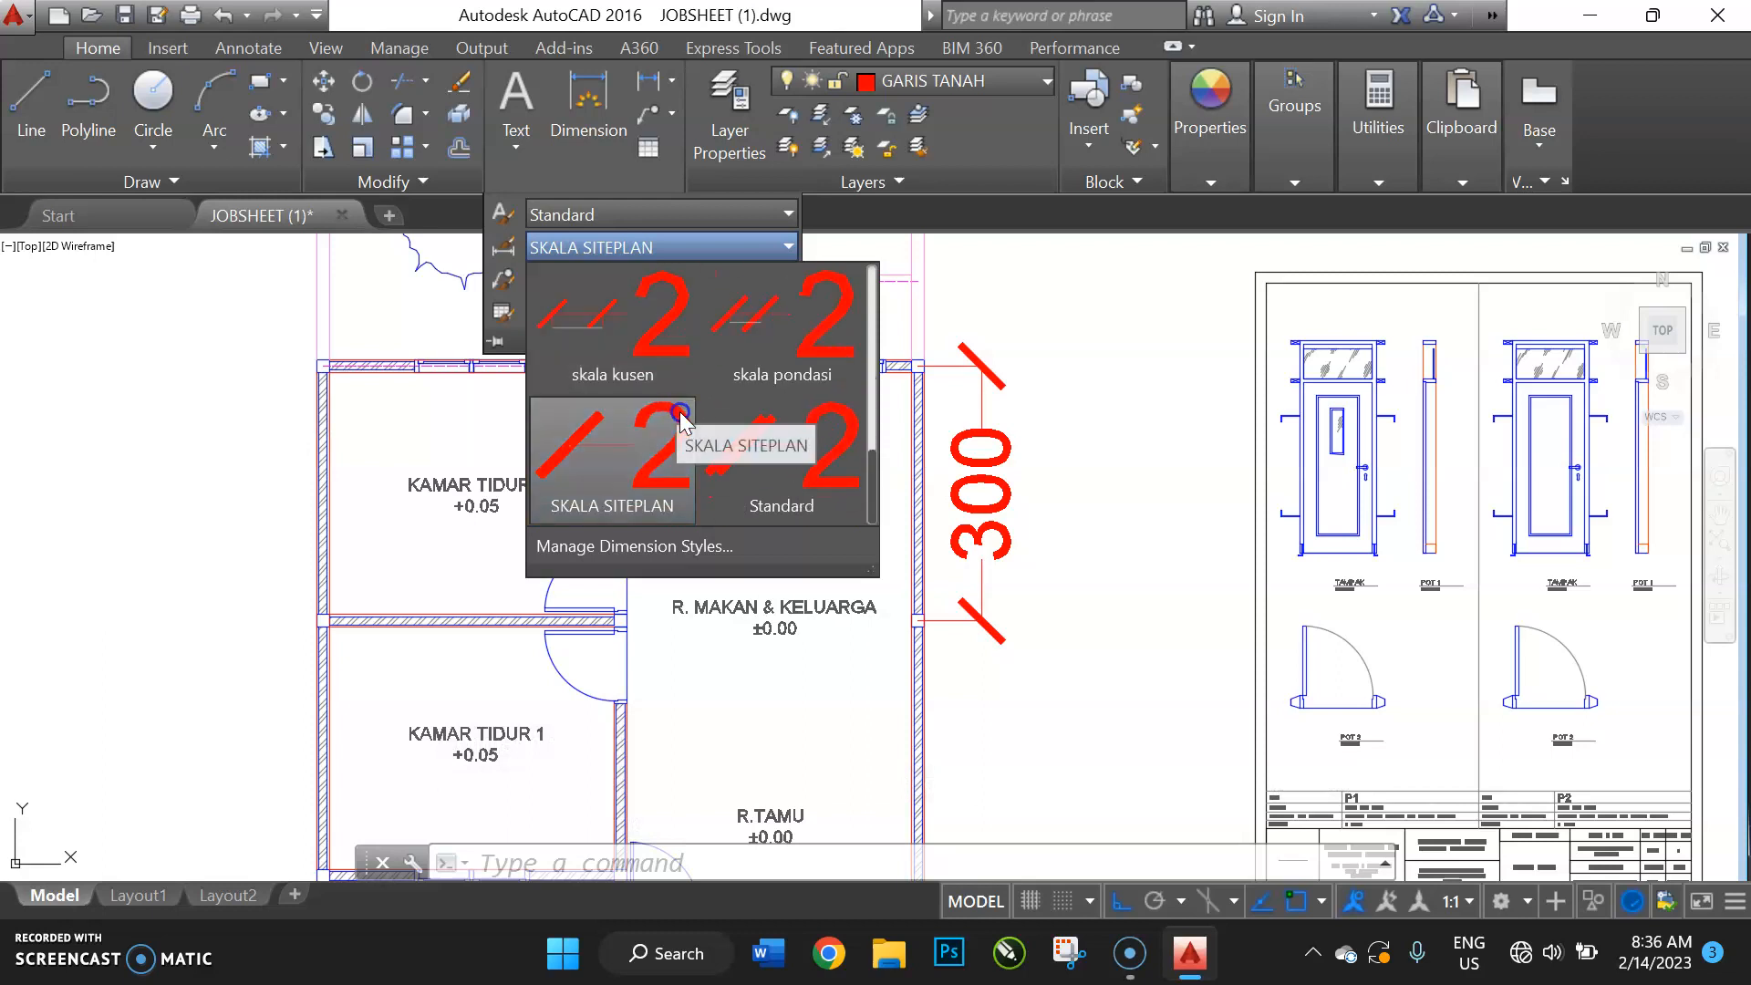
left_click(679, 416)
Select the new wall dimension and check which dimension style it uses
left_click(1035, 366)
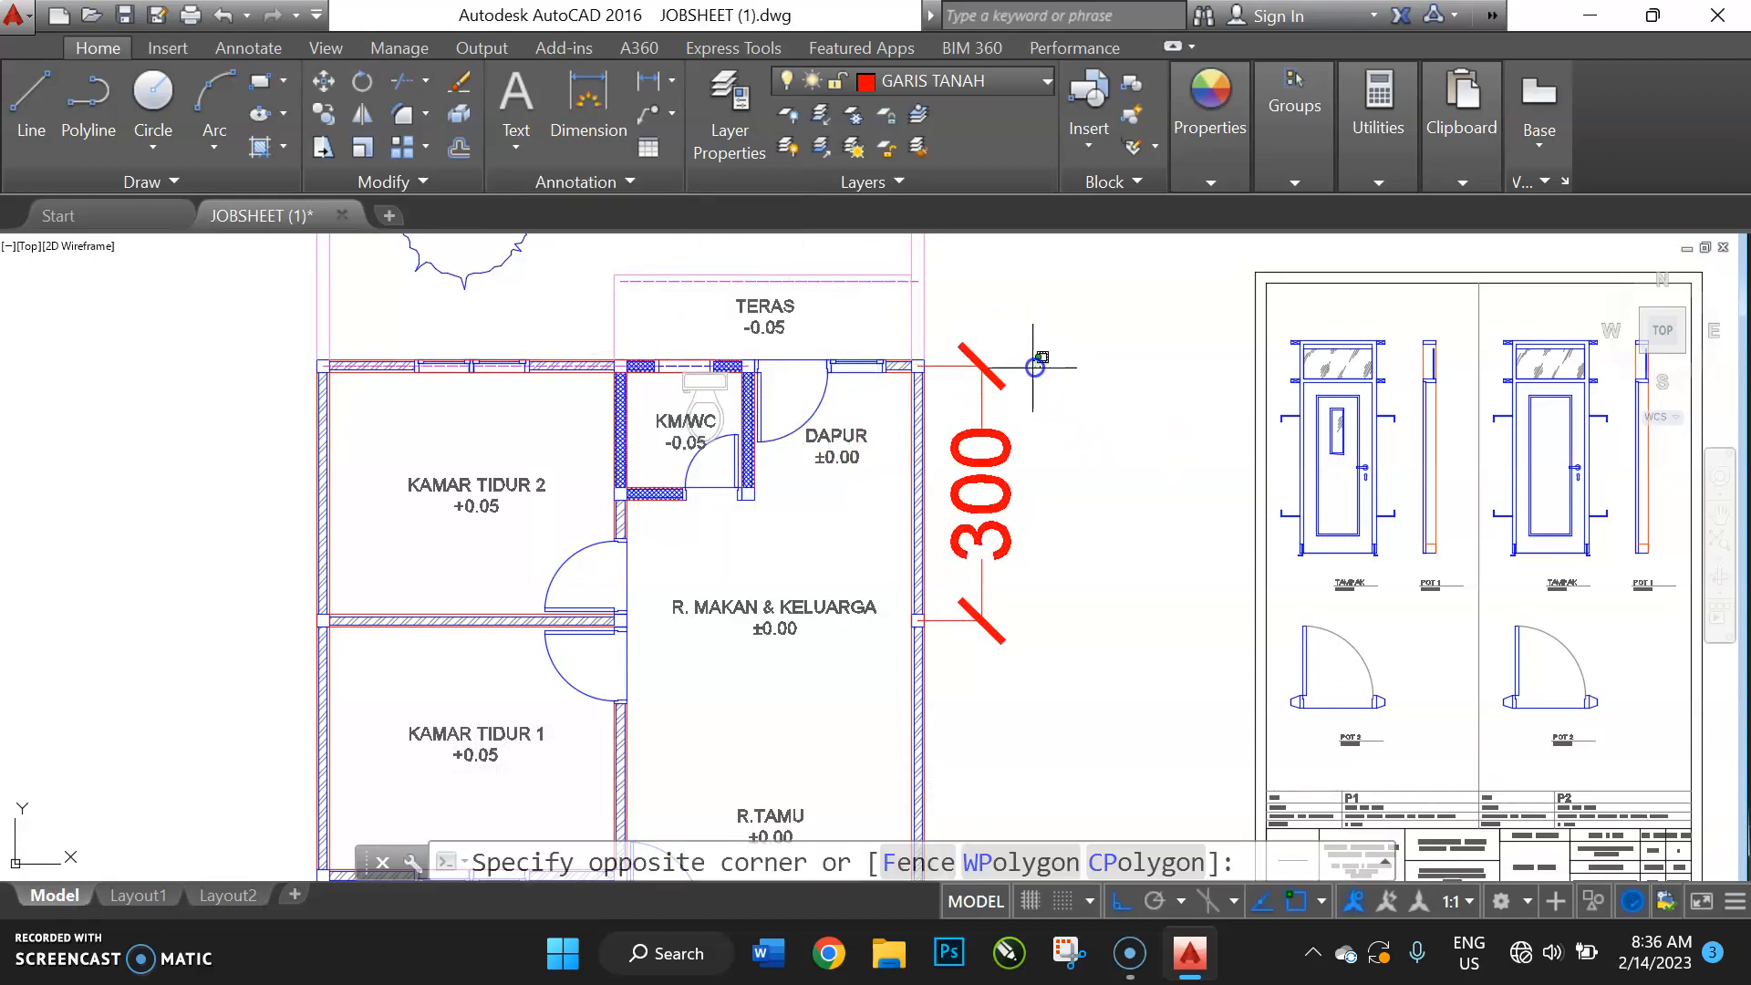
left_click(999, 476)
left_click(632, 181)
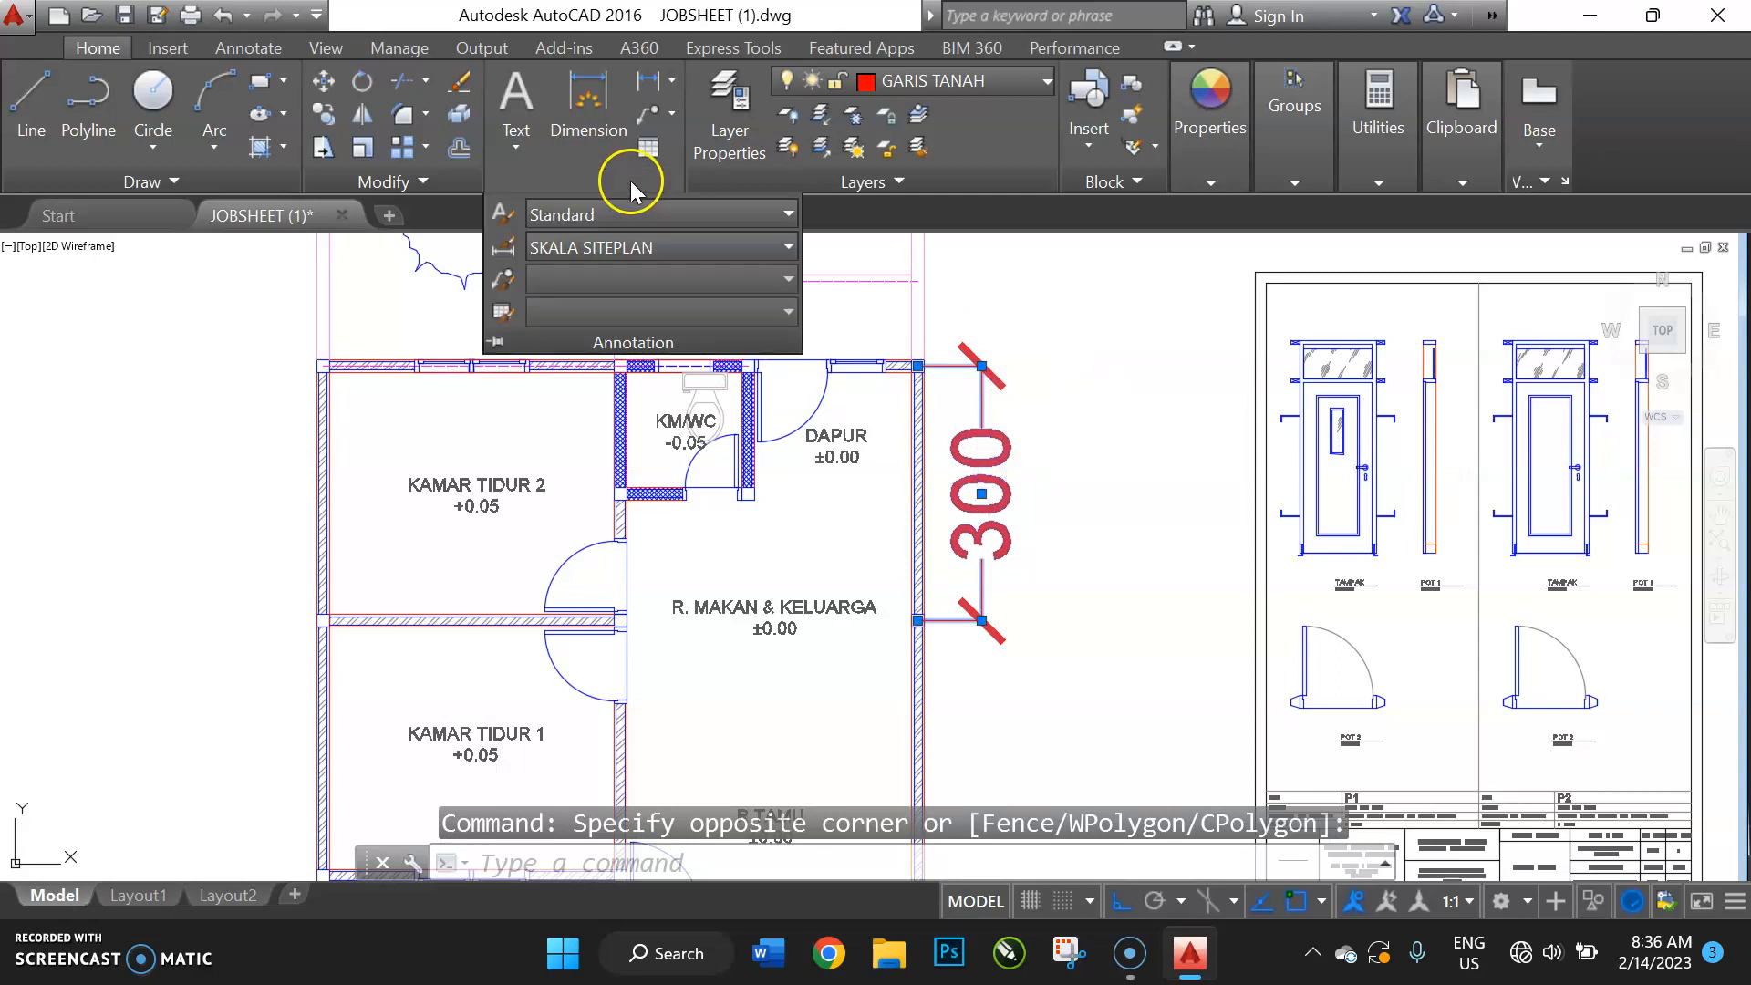
left_click(620, 247)
left_click(621, 246)
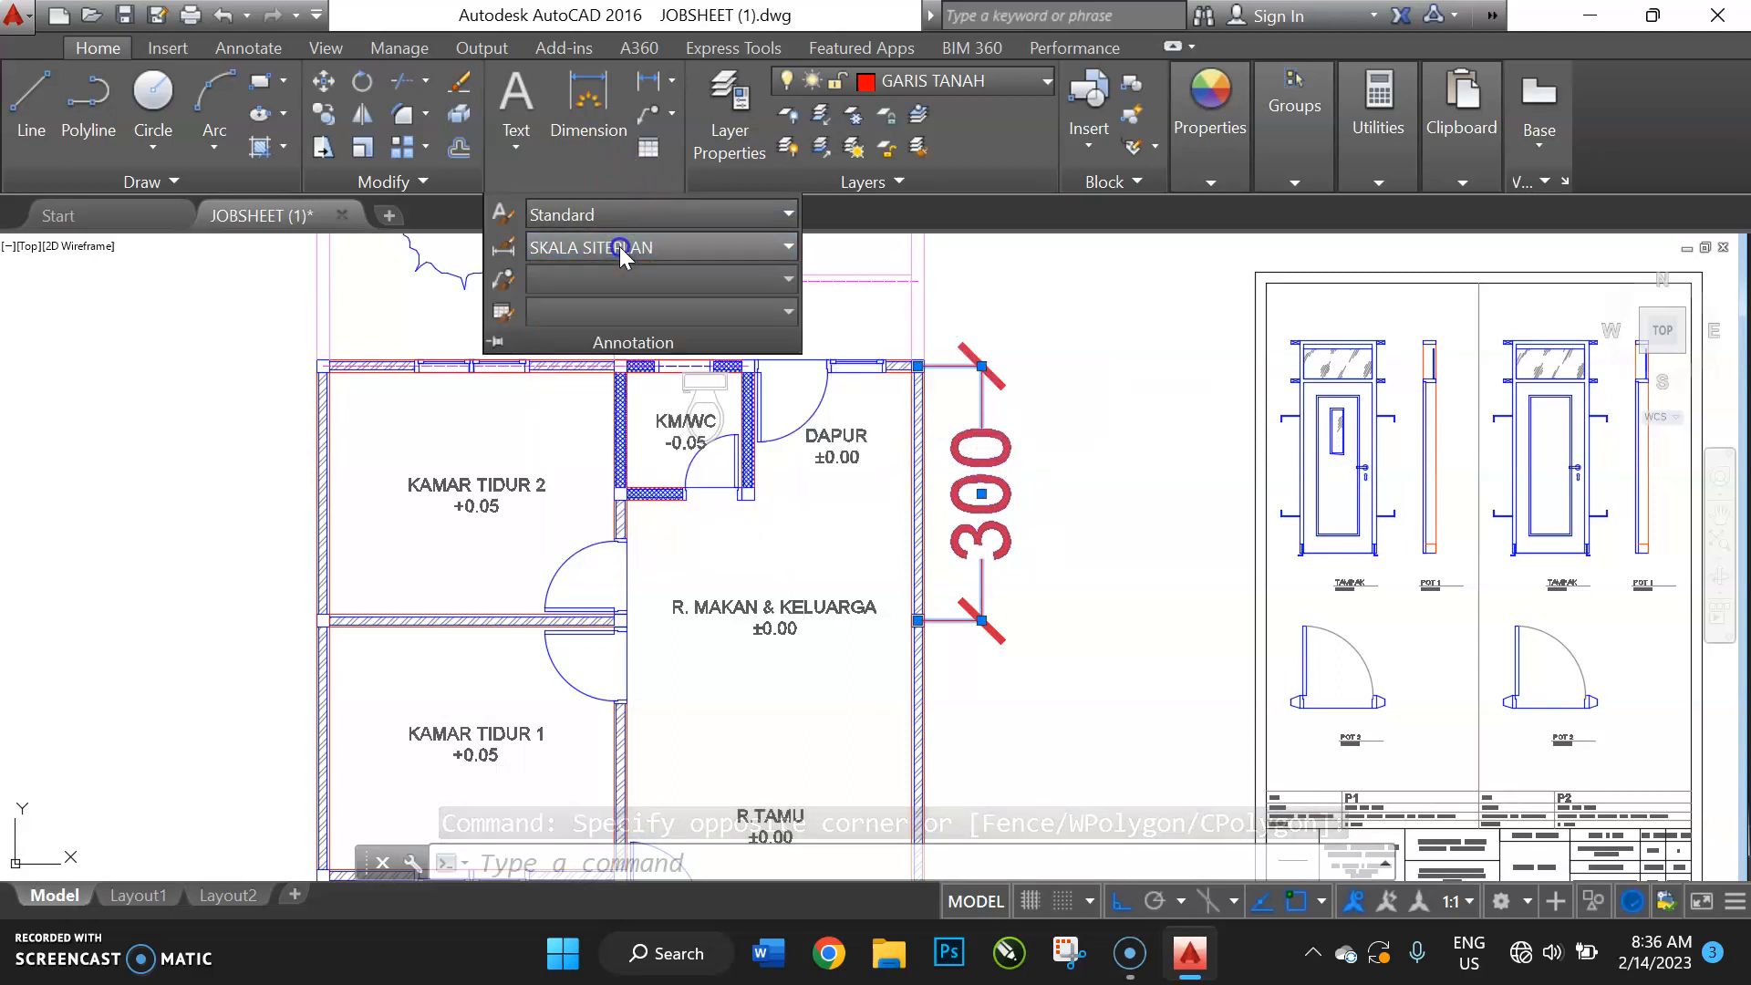
key("Escape")
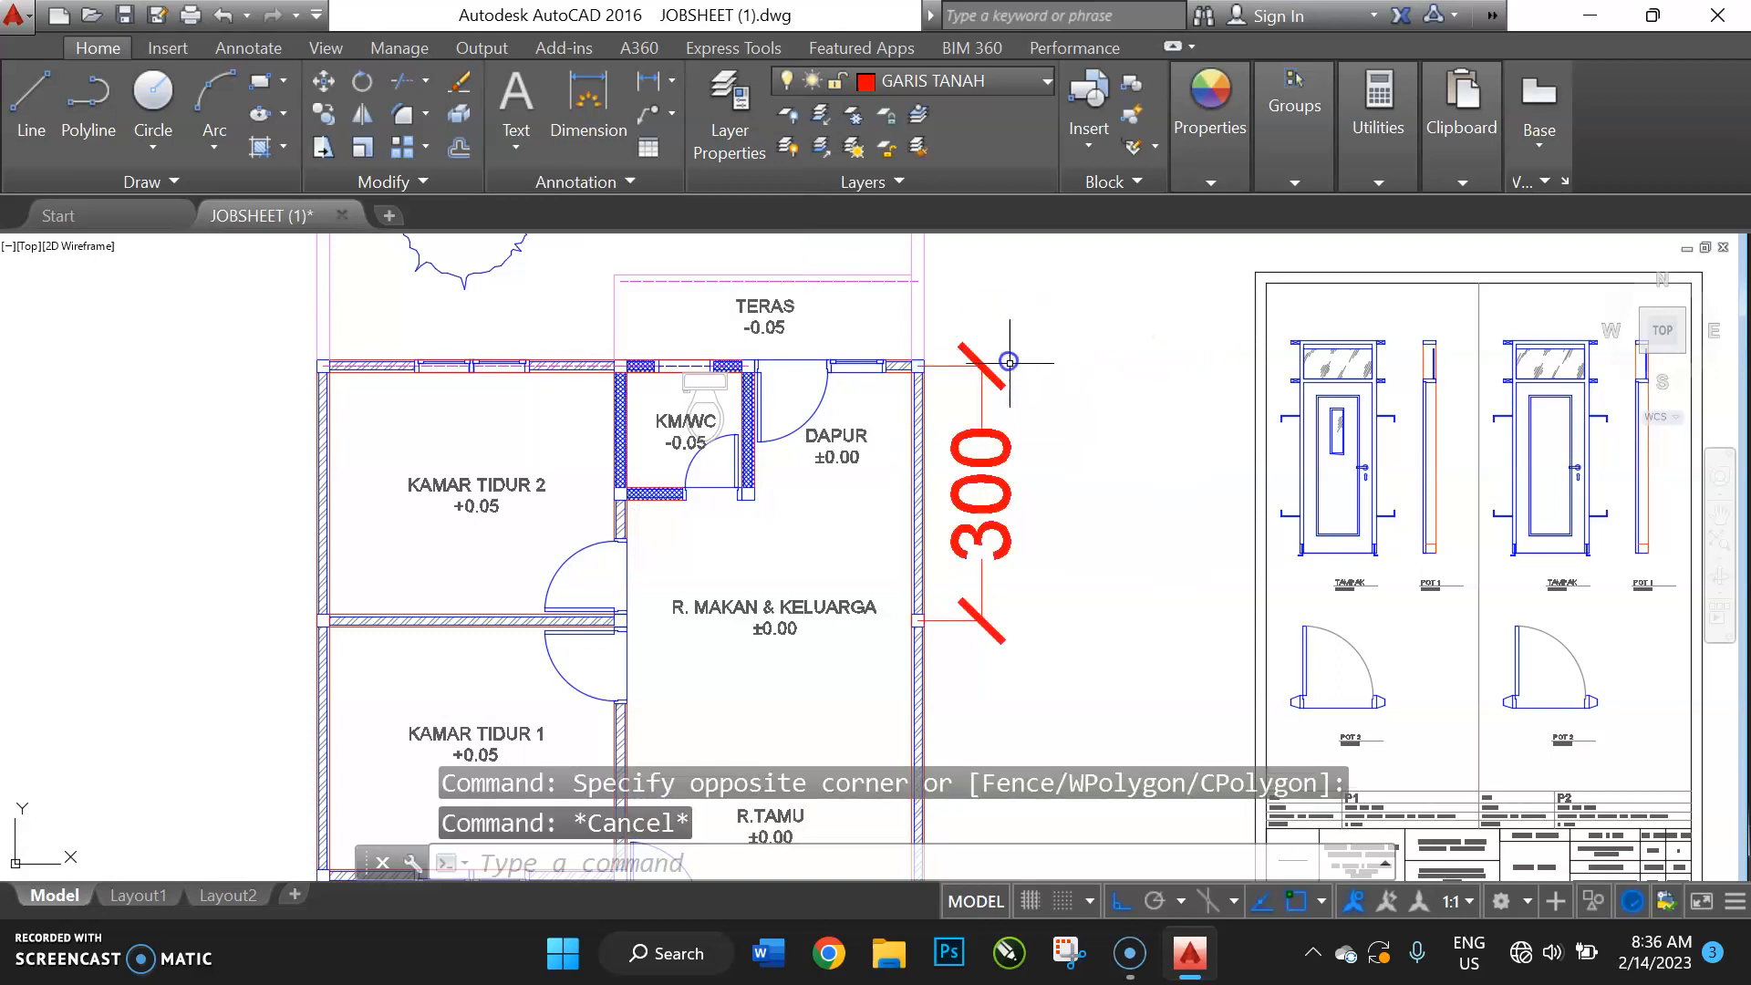
Open the SKALA SITEPLAN dimension style for modification
type("d")
key("Return")
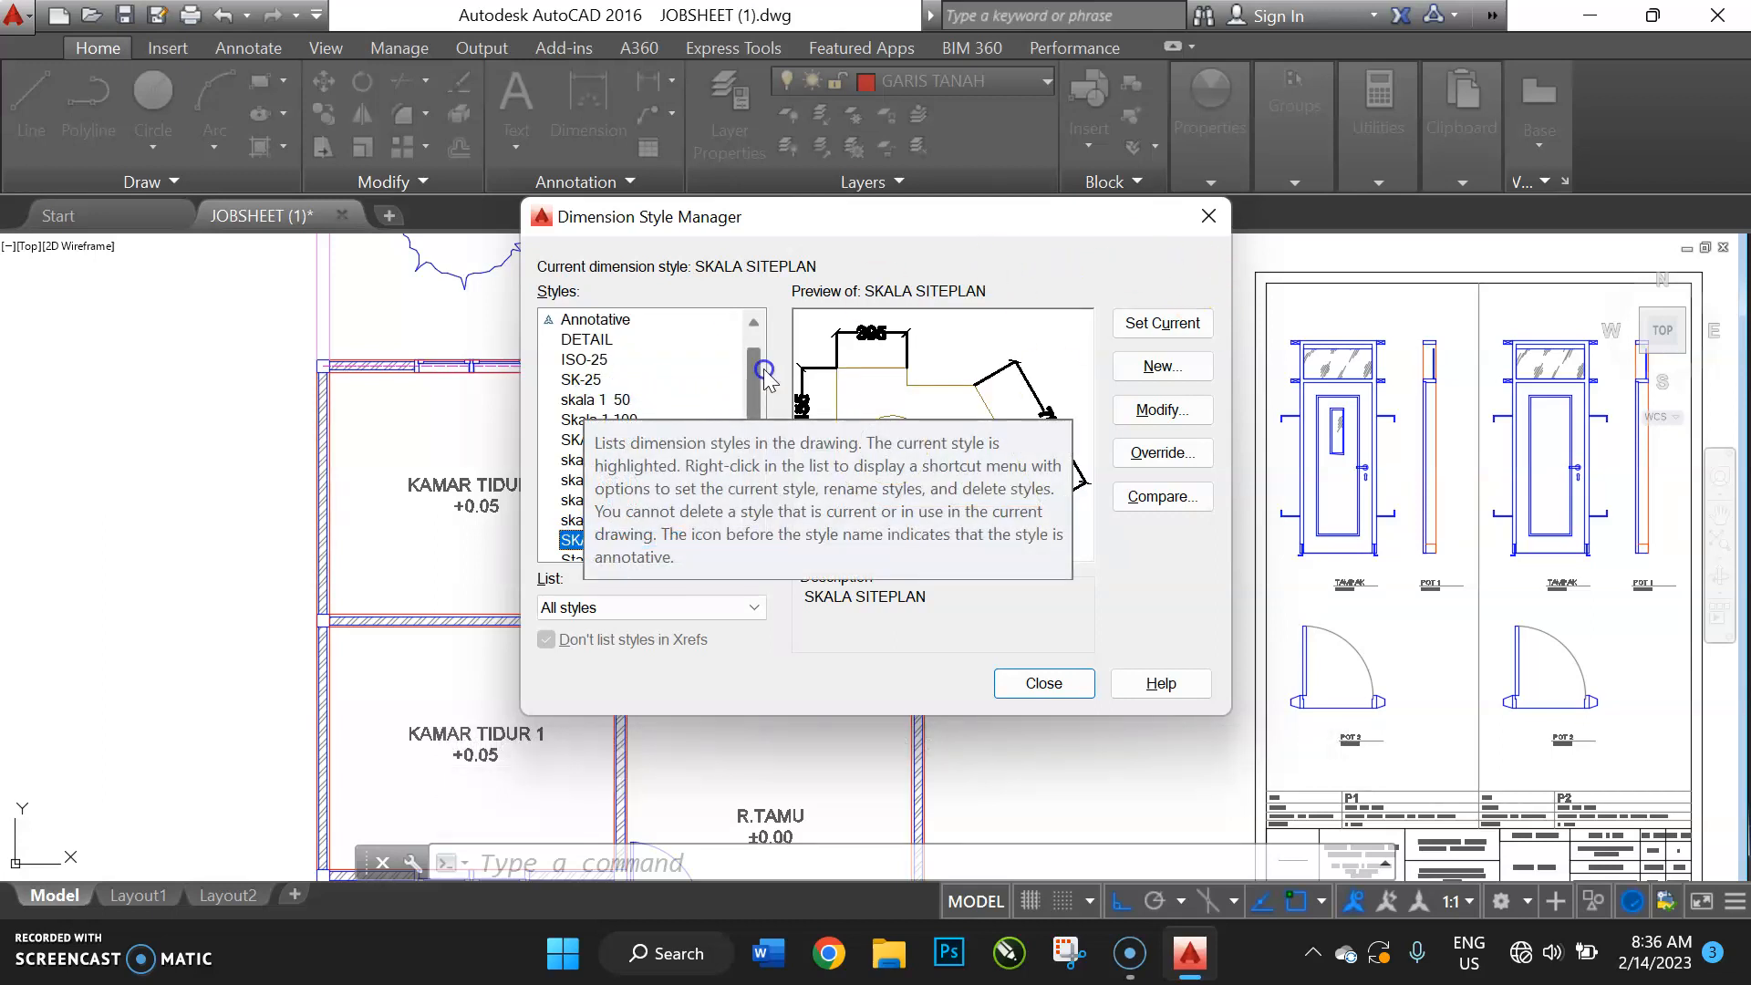
left_click_drag(753, 359, 753, 383)
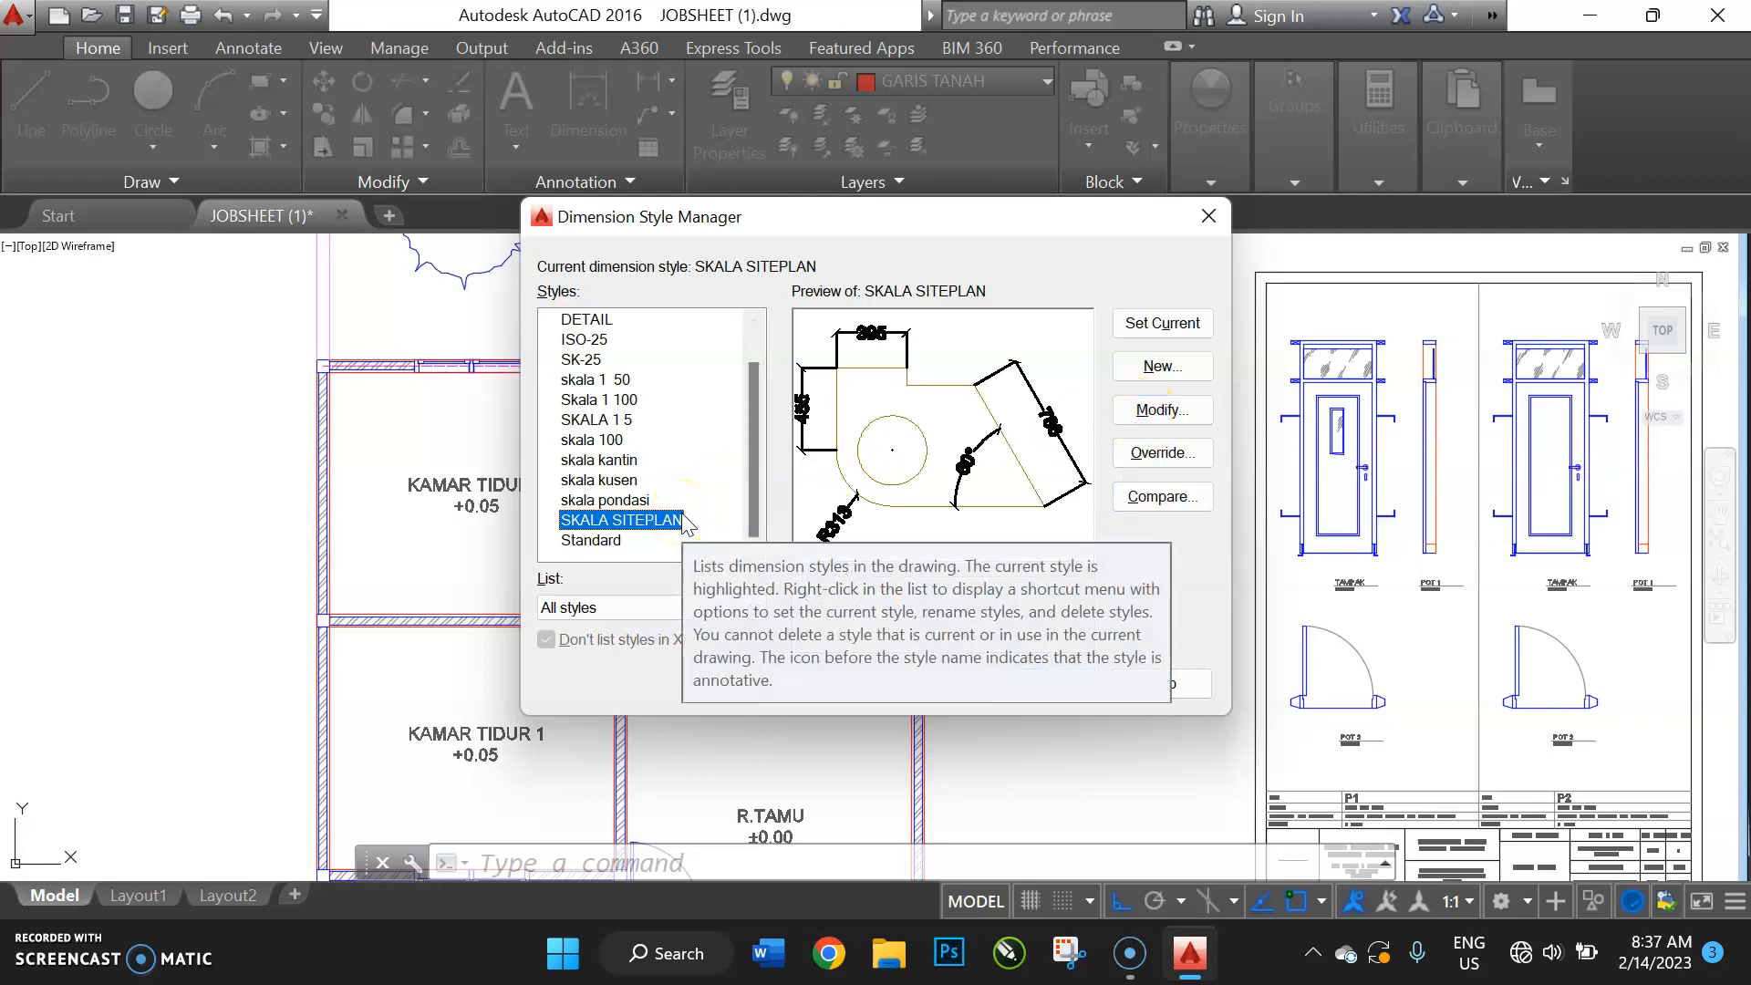
left_click(1148, 422)
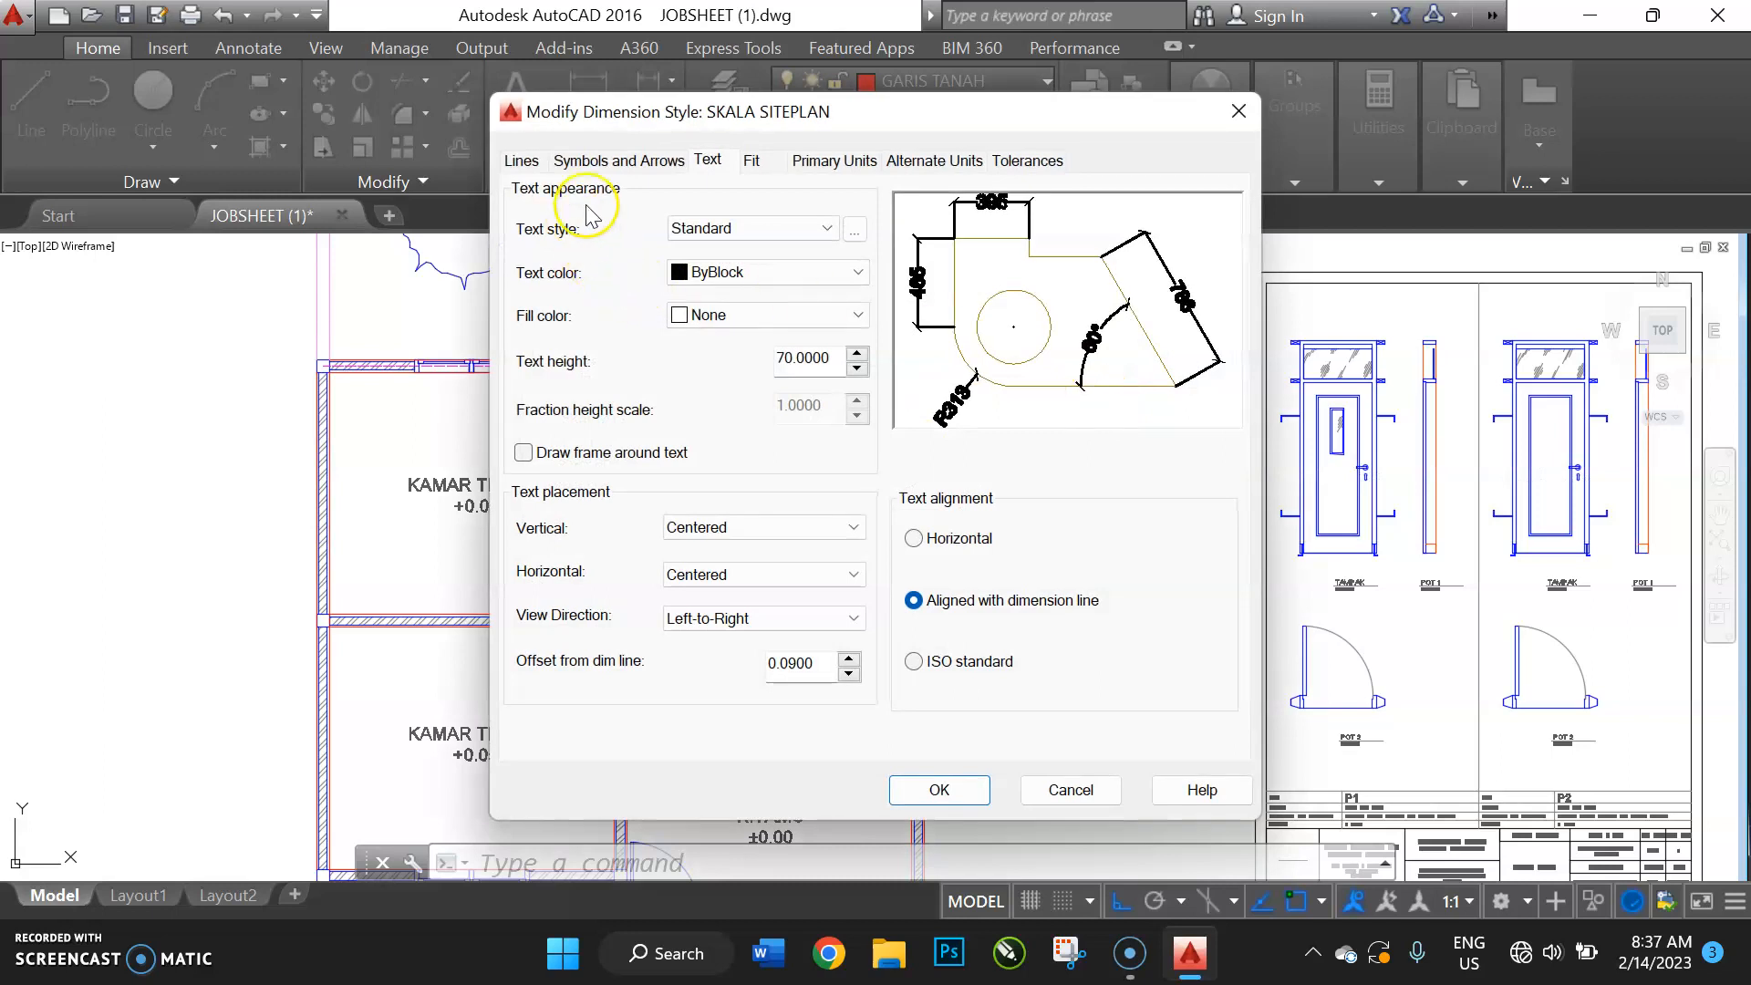
Look through all setting categories of the SKALA SITEPLAN style, from lines and arrows to units and tolerances
left_click(520, 168)
left_click(641, 162)
left_click(711, 163)
left_click(751, 161)
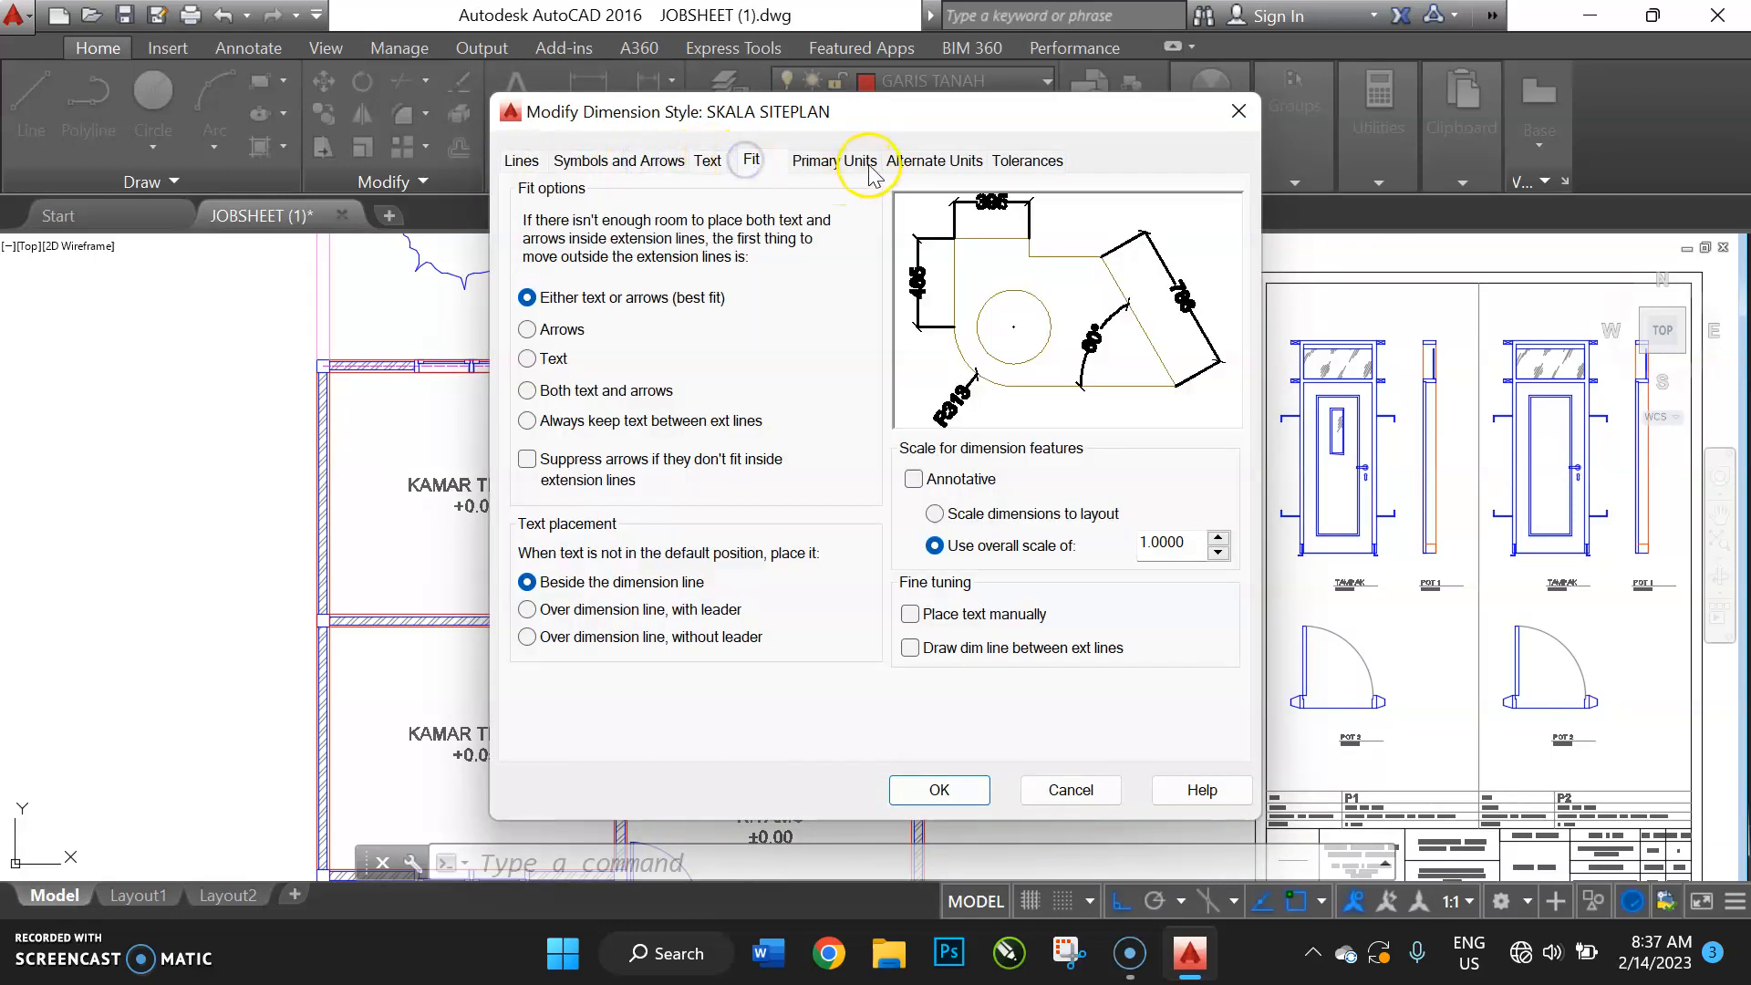
left_click(835, 160)
left_click(912, 168)
left_click(1020, 164)
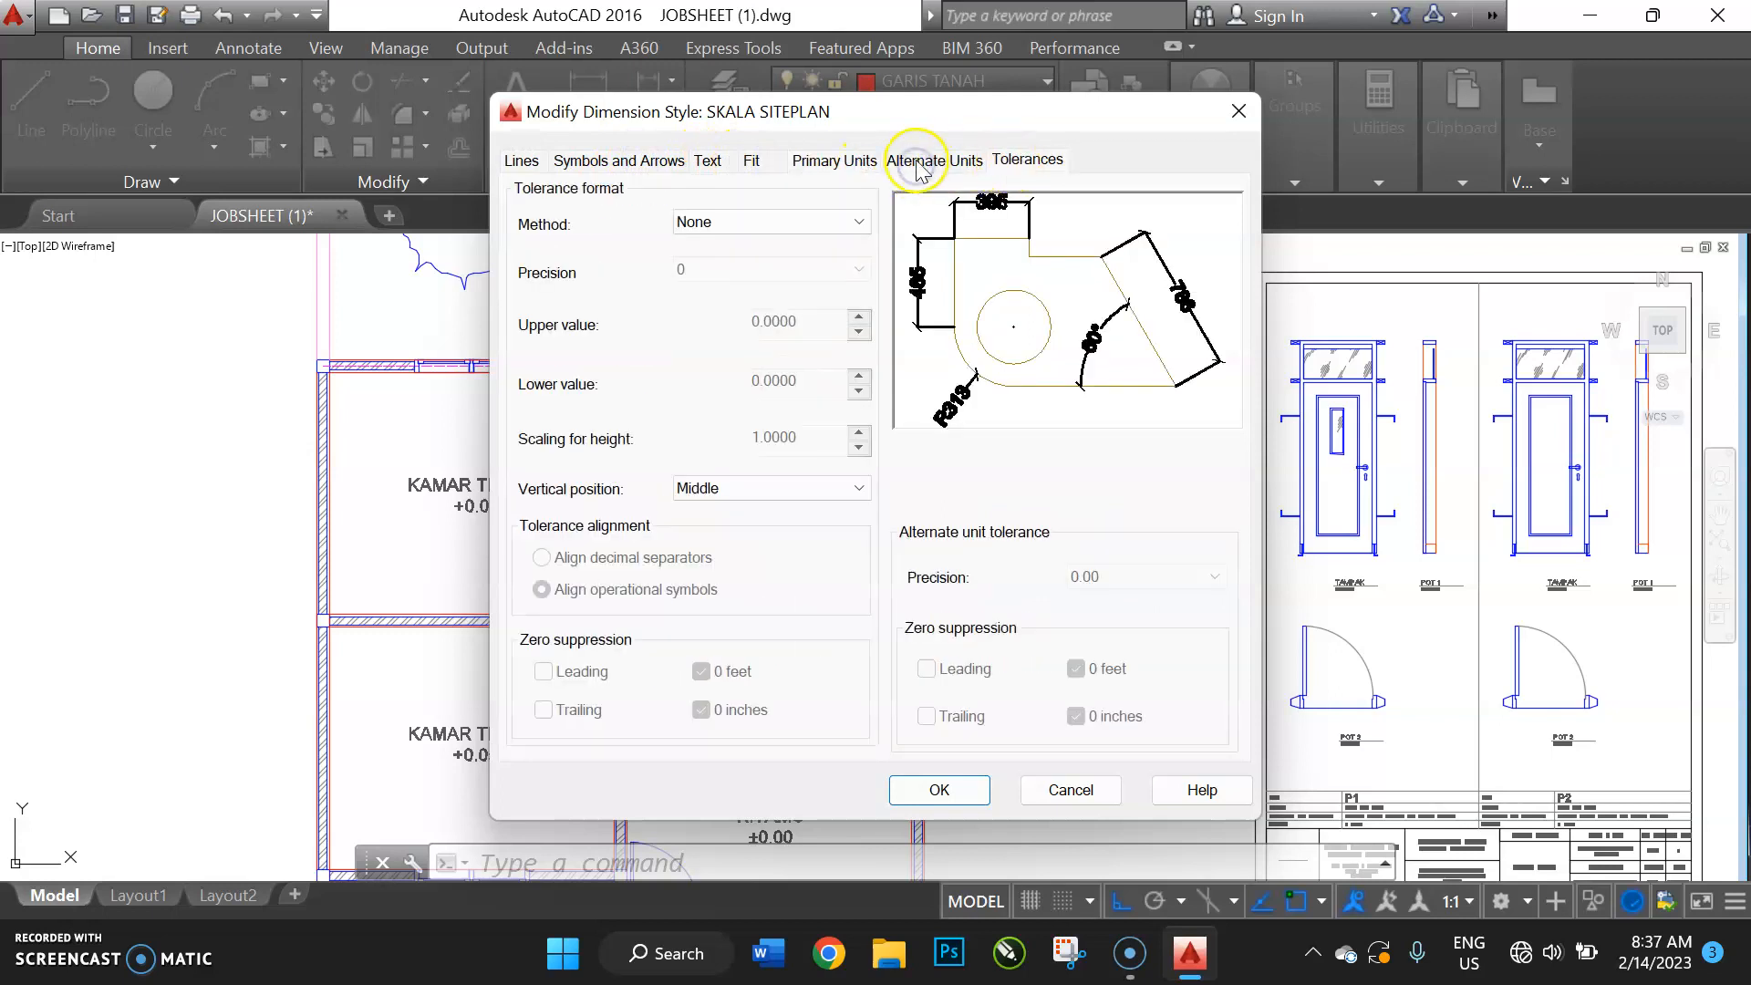
left_click(543, 167)
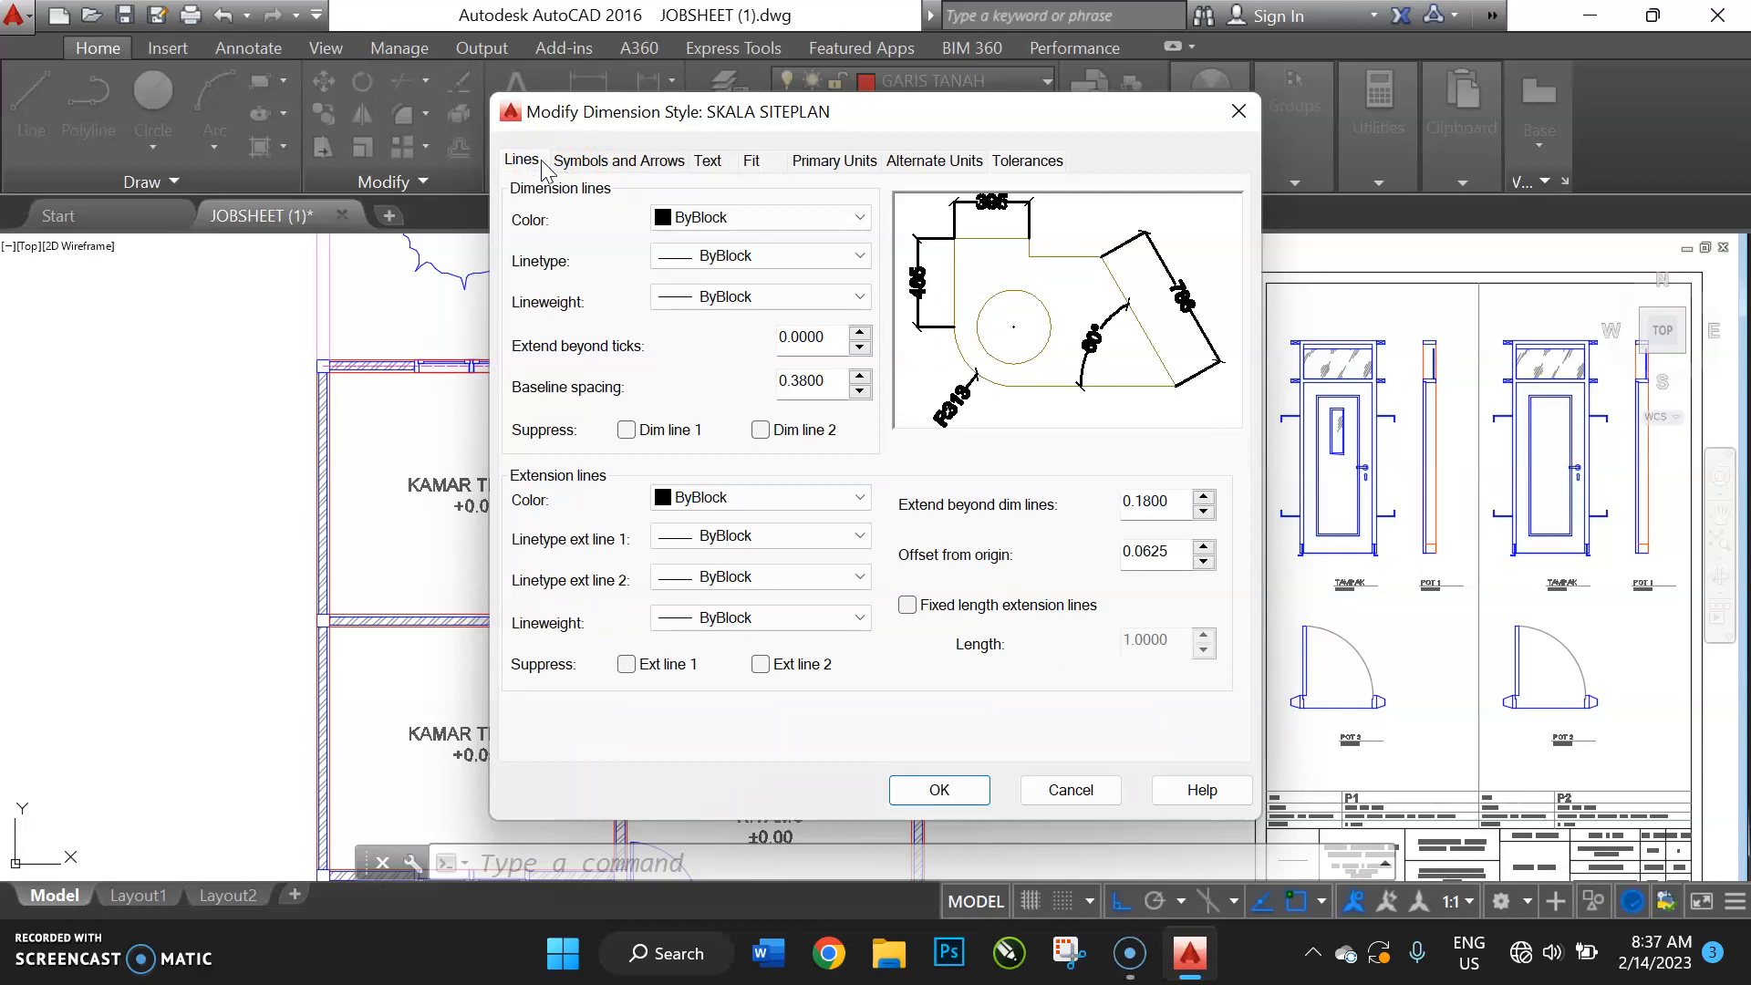
Examine the arrowhead types offered for the first arrowhead, leaving Architectural tick selected
left_click(573, 166)
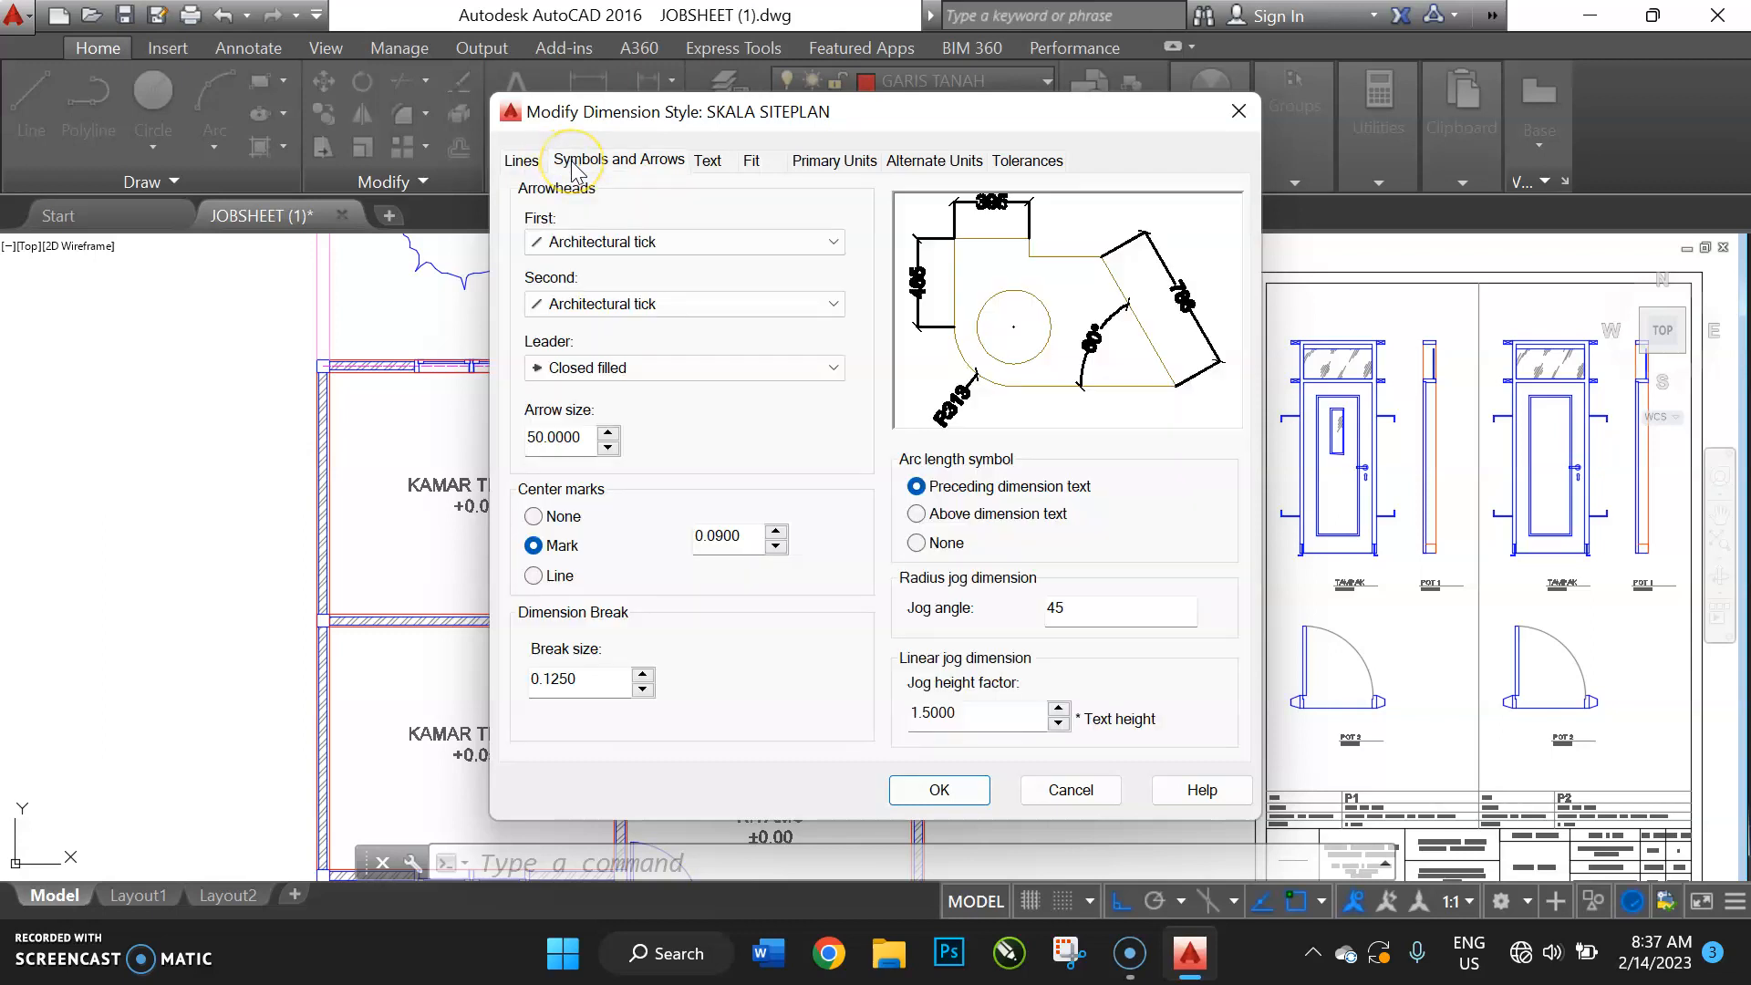
left_click(639, 241)
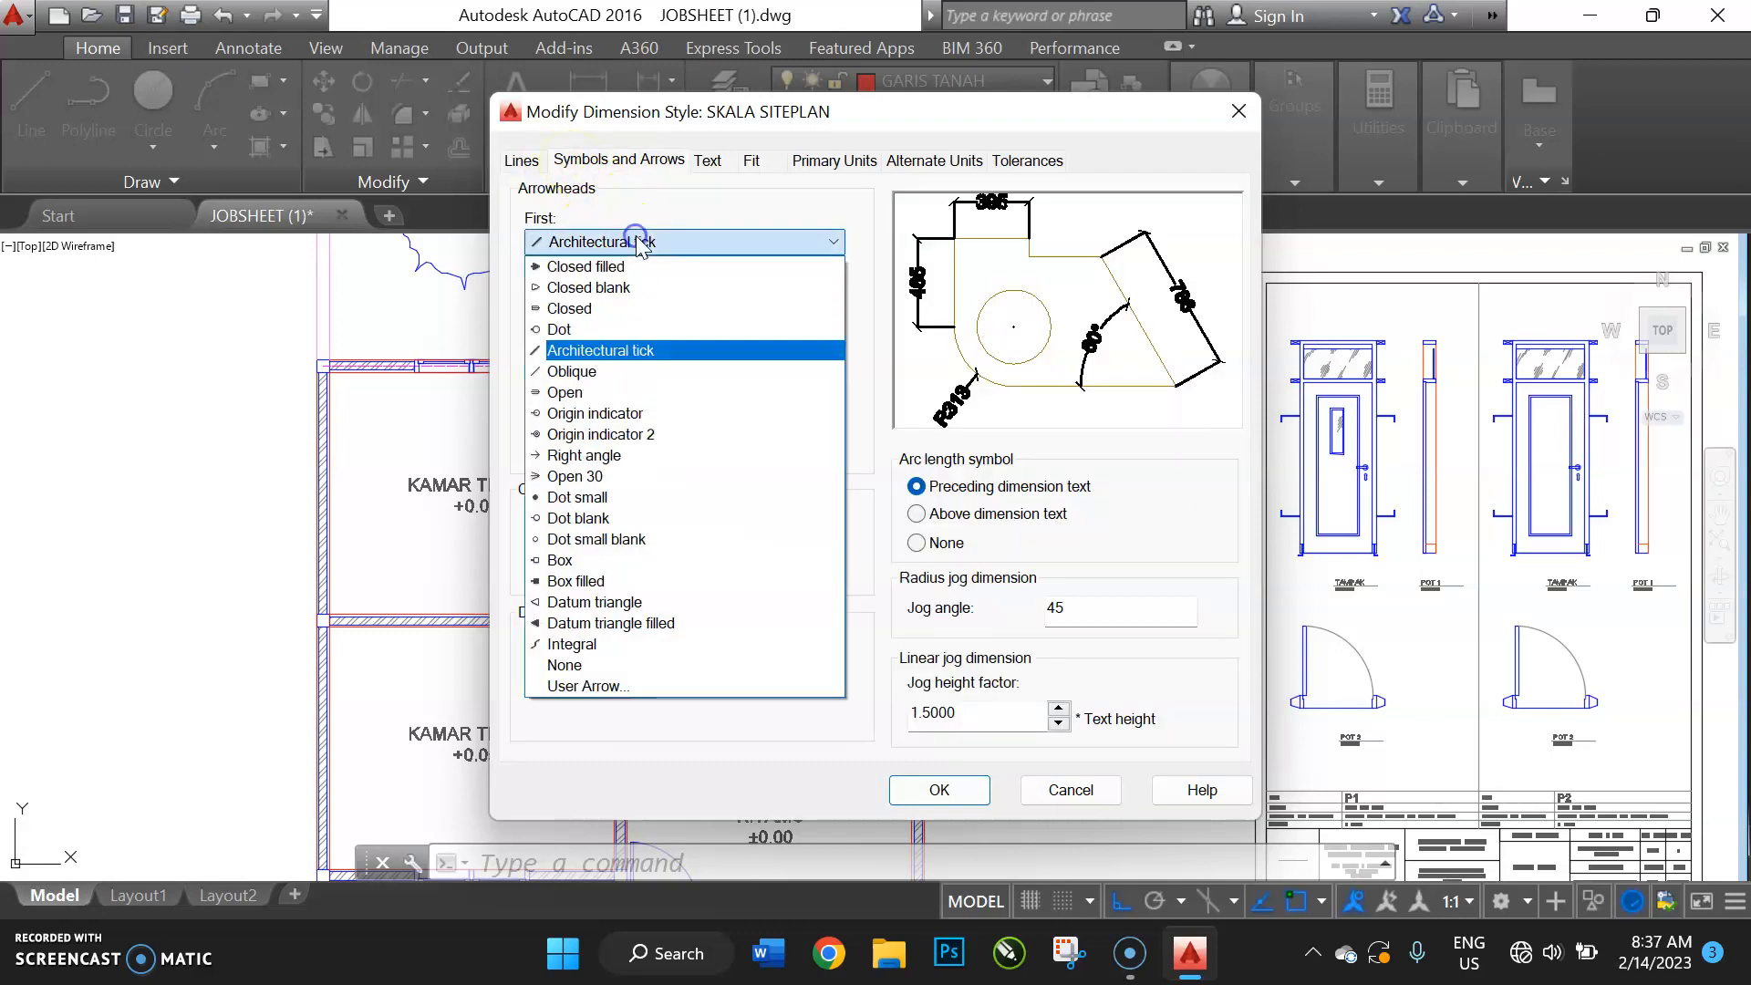
left_click(640, 237)
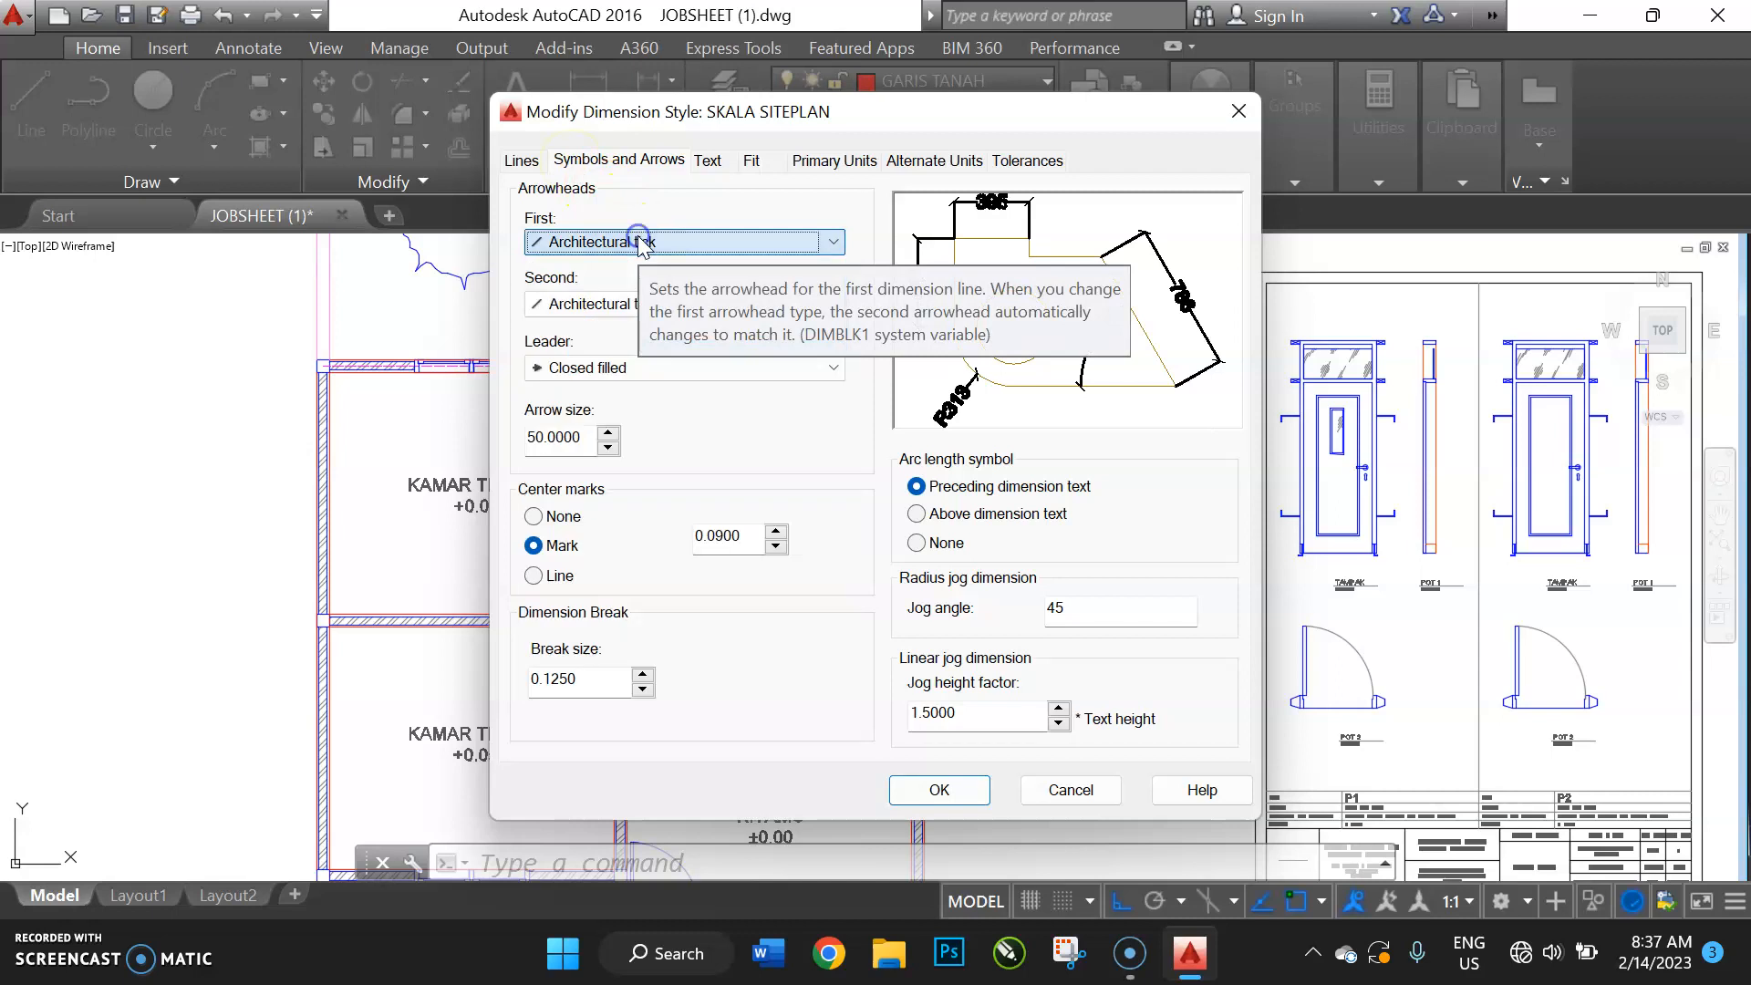
left_click(635, 236)
left_click(636, 236)
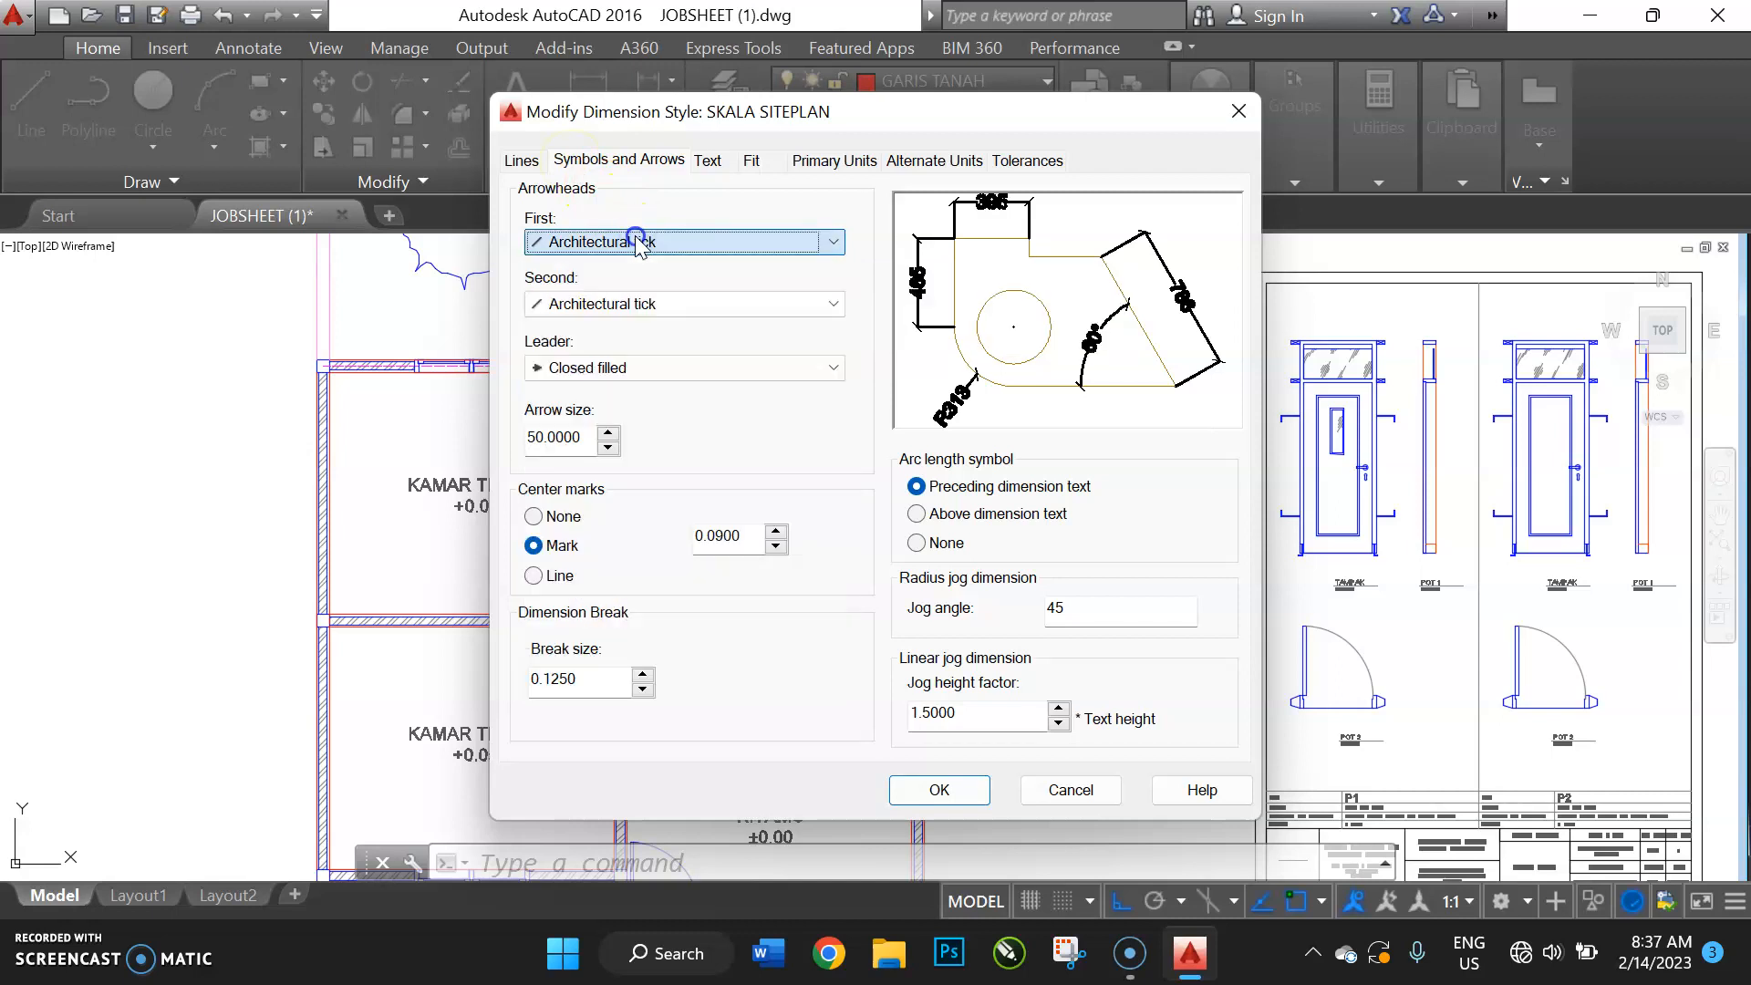
Set the arrow size of the SKALA SITEPLAN style to 15
left_click_drag(590, 442, 441, 421)
left_click(606, 440)
left_click(595, 436)
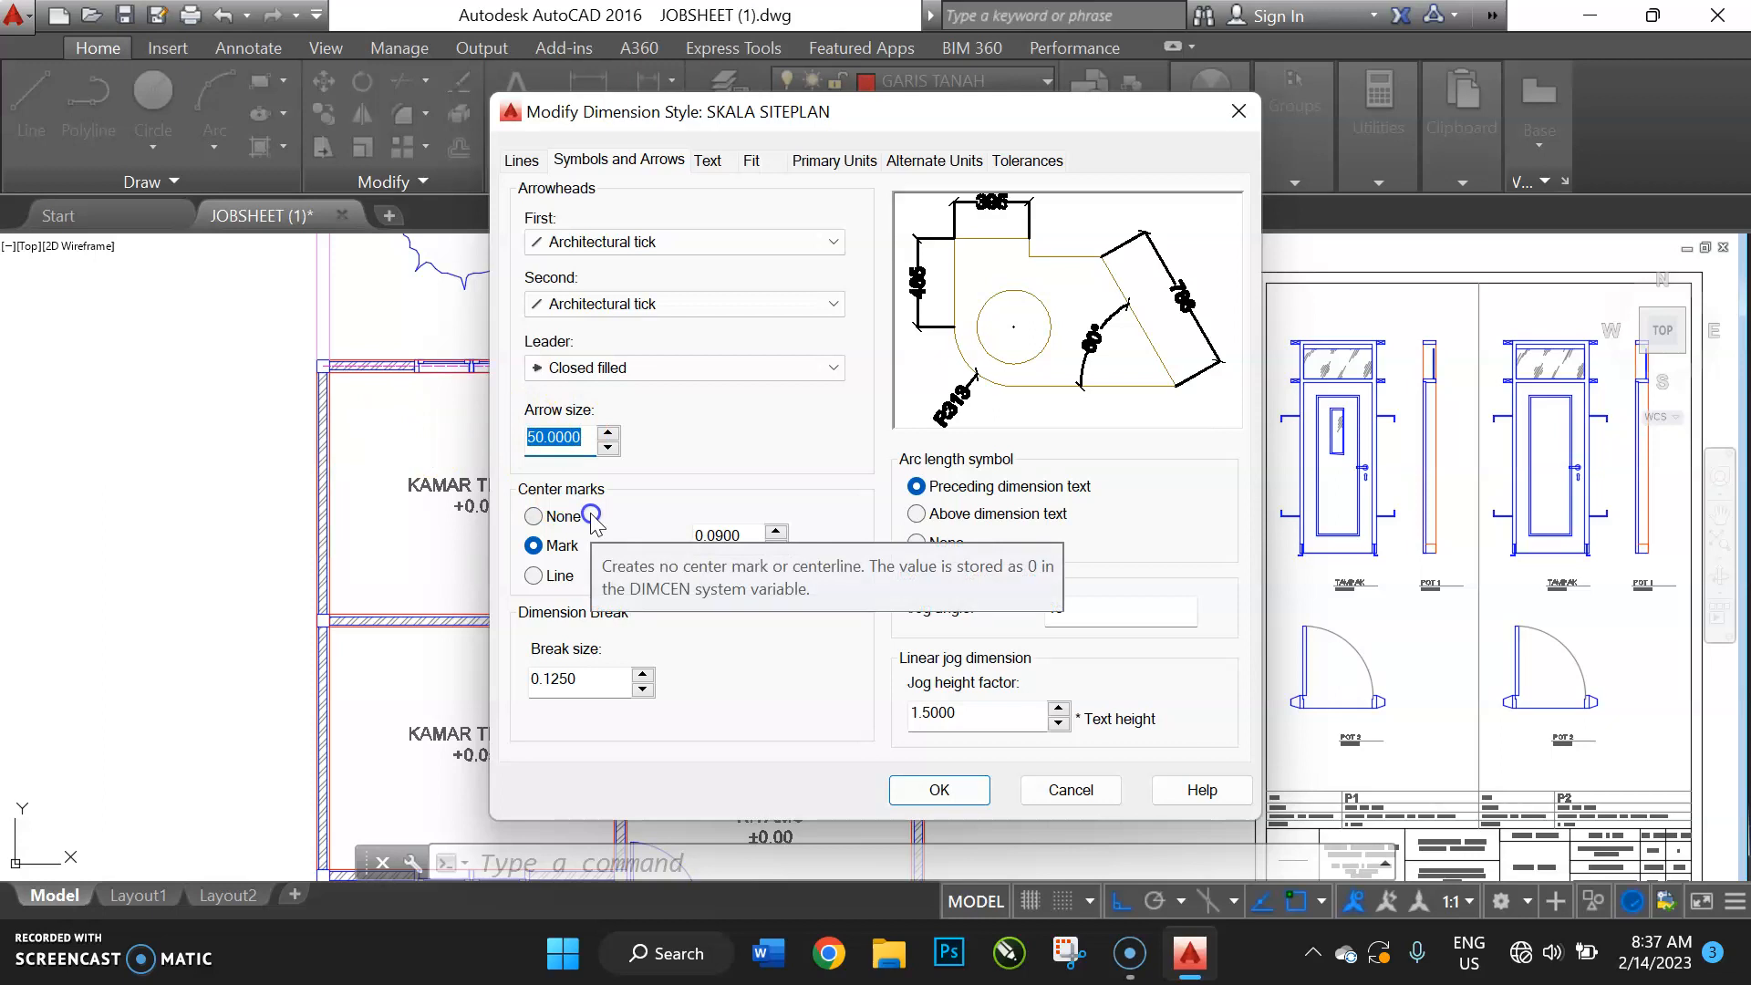
type("15")
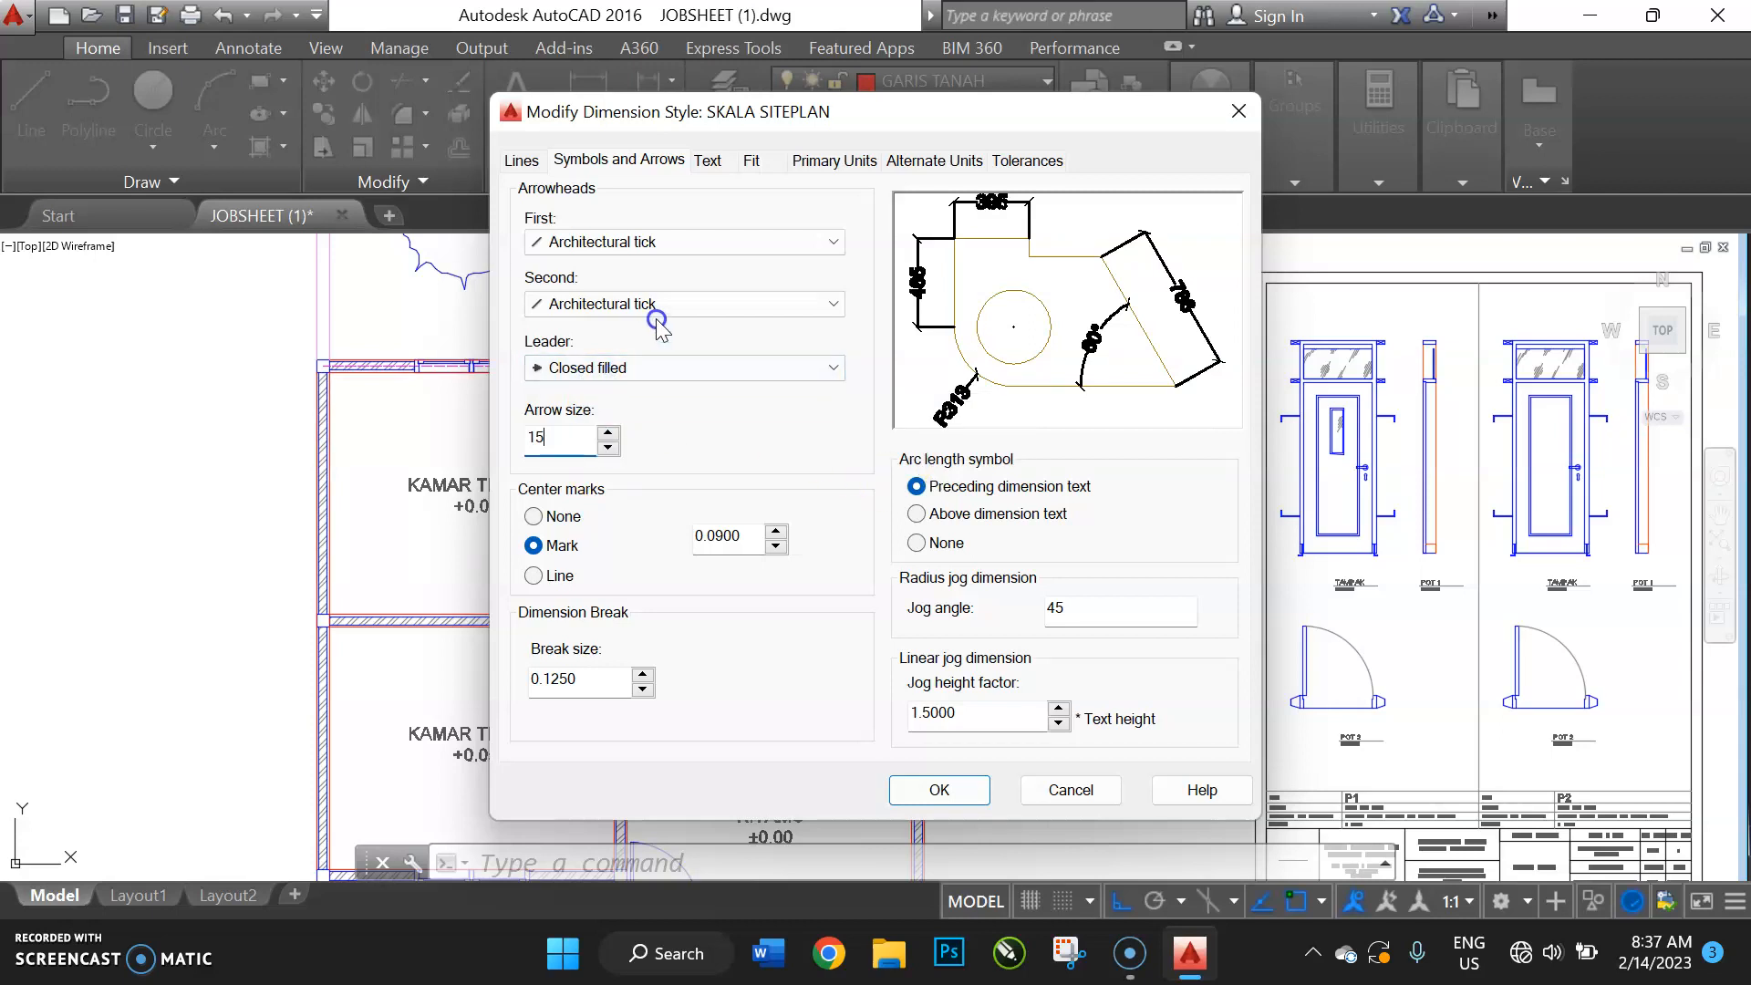
left_click(616, 160)
left_click_drag(561, 438, 513, 444)
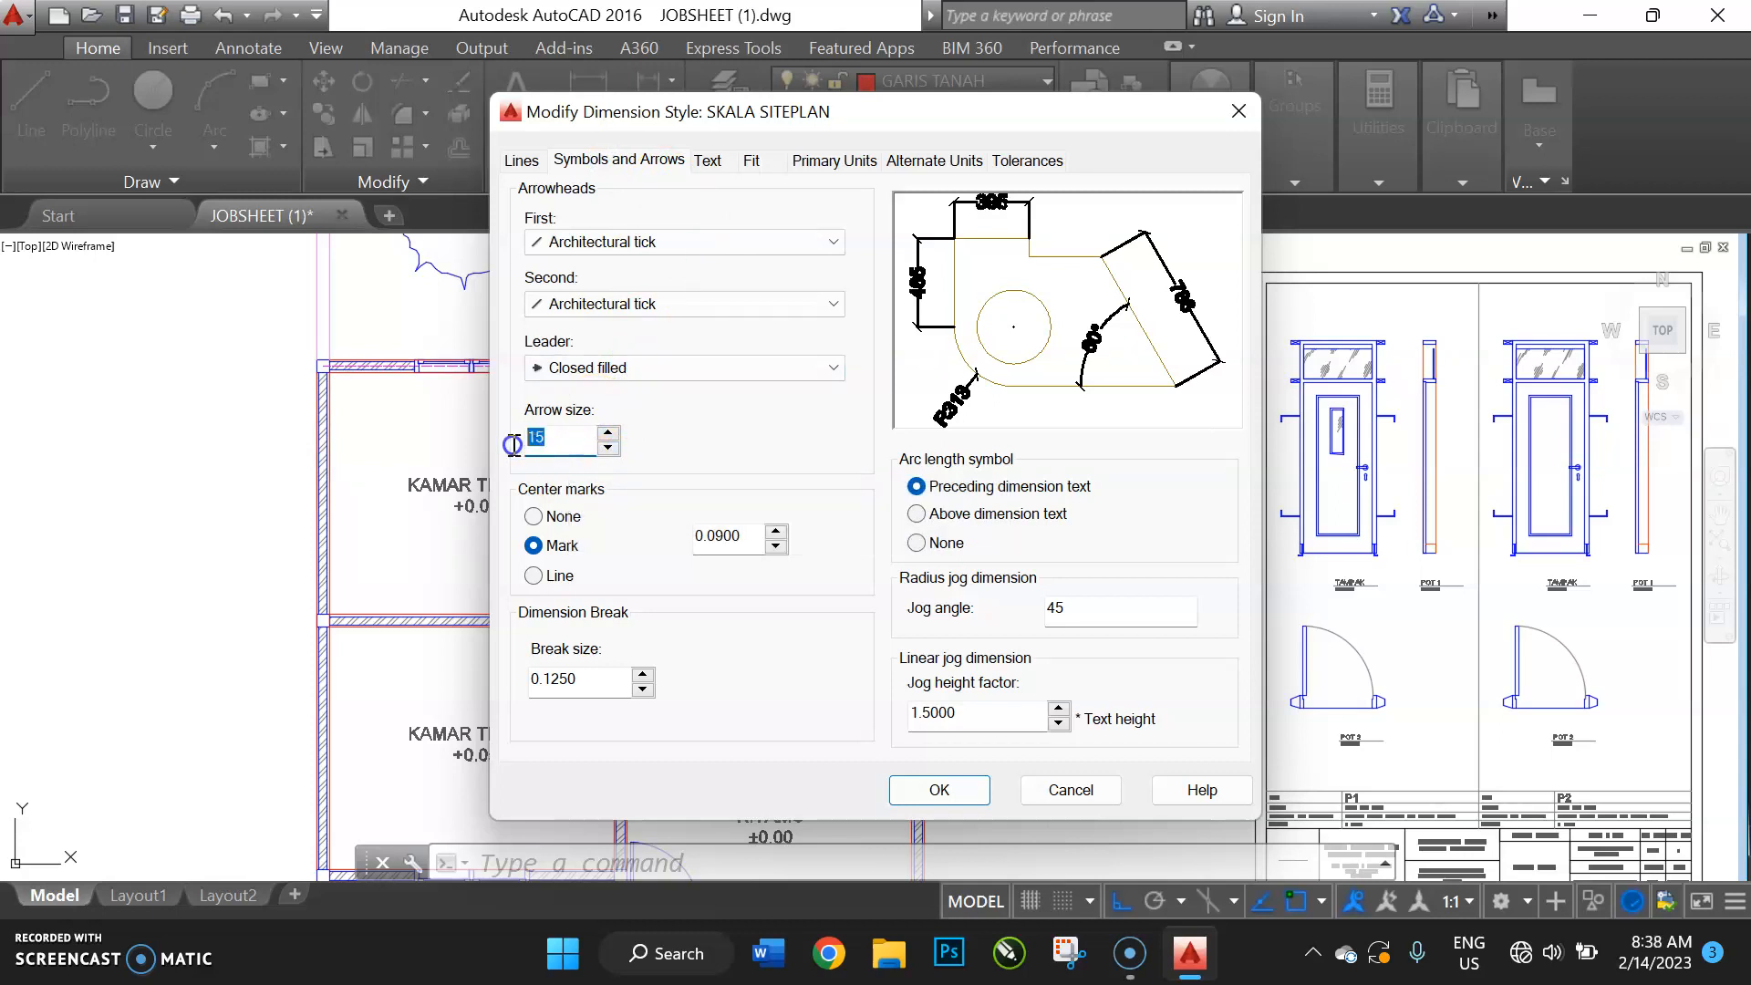
left_click(581, 243)
left_click(581, 242)
left_click(581, 243)
left_click(581, 242)
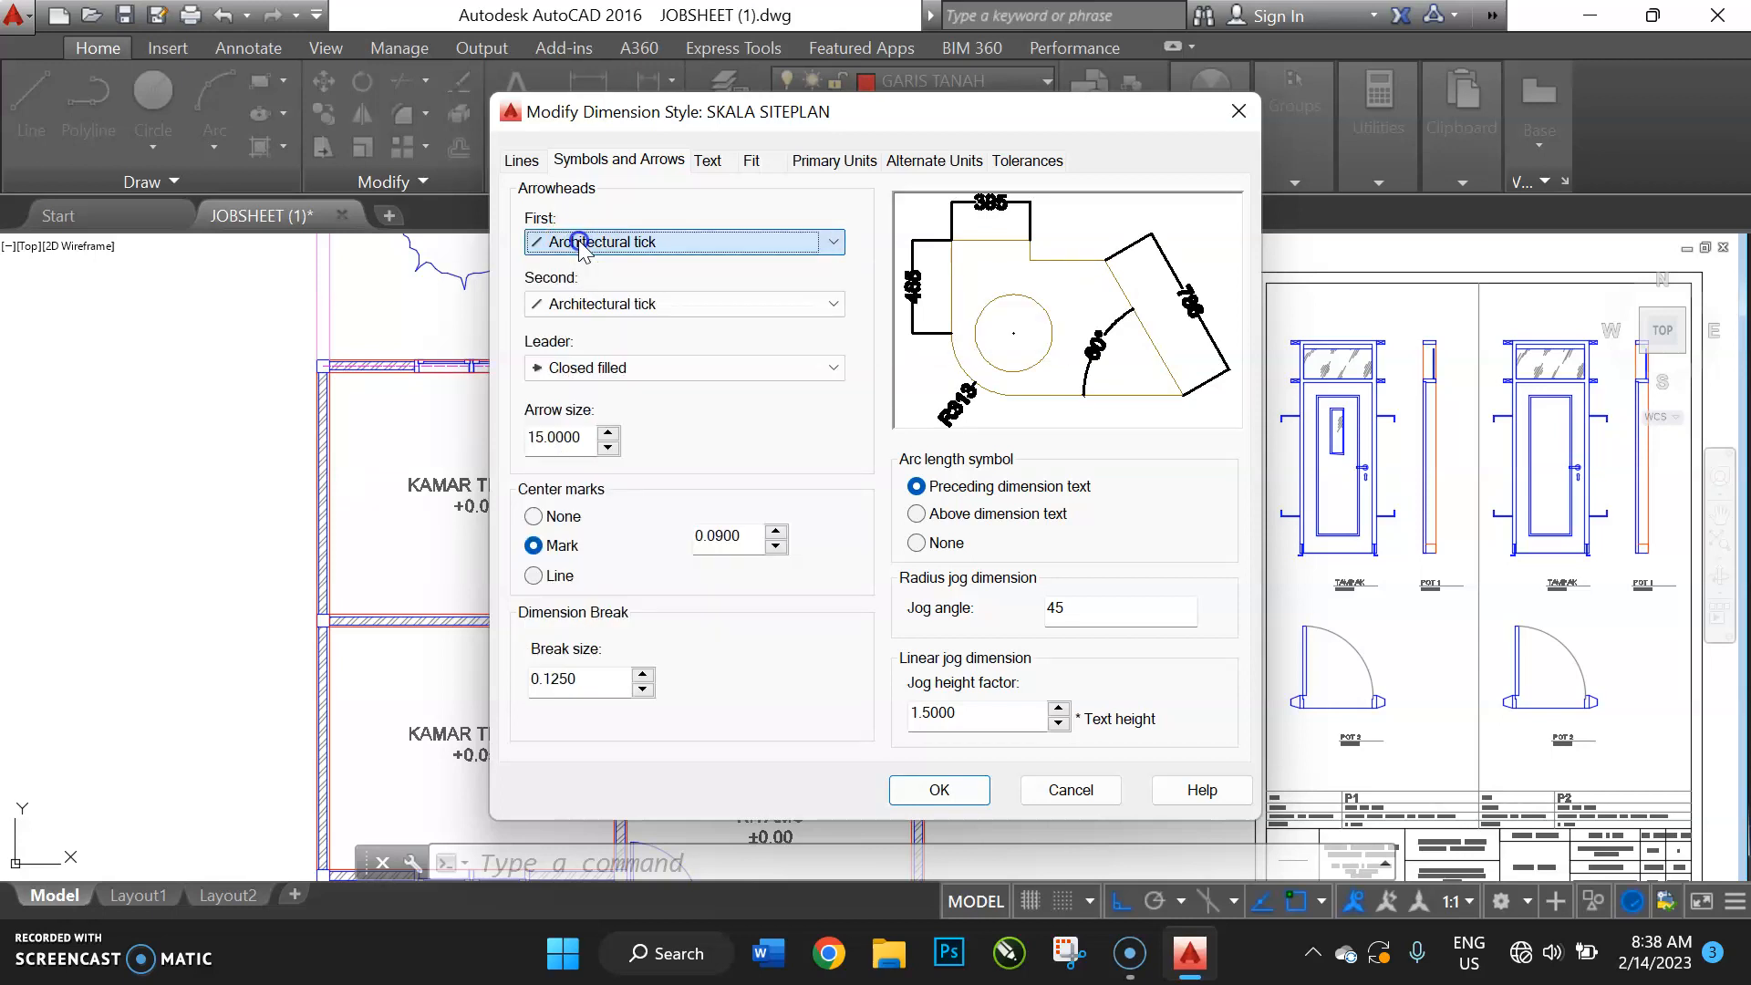
Set the dimension text height of the SKALA SITEPLAN style to 15
left_click(707, 163)
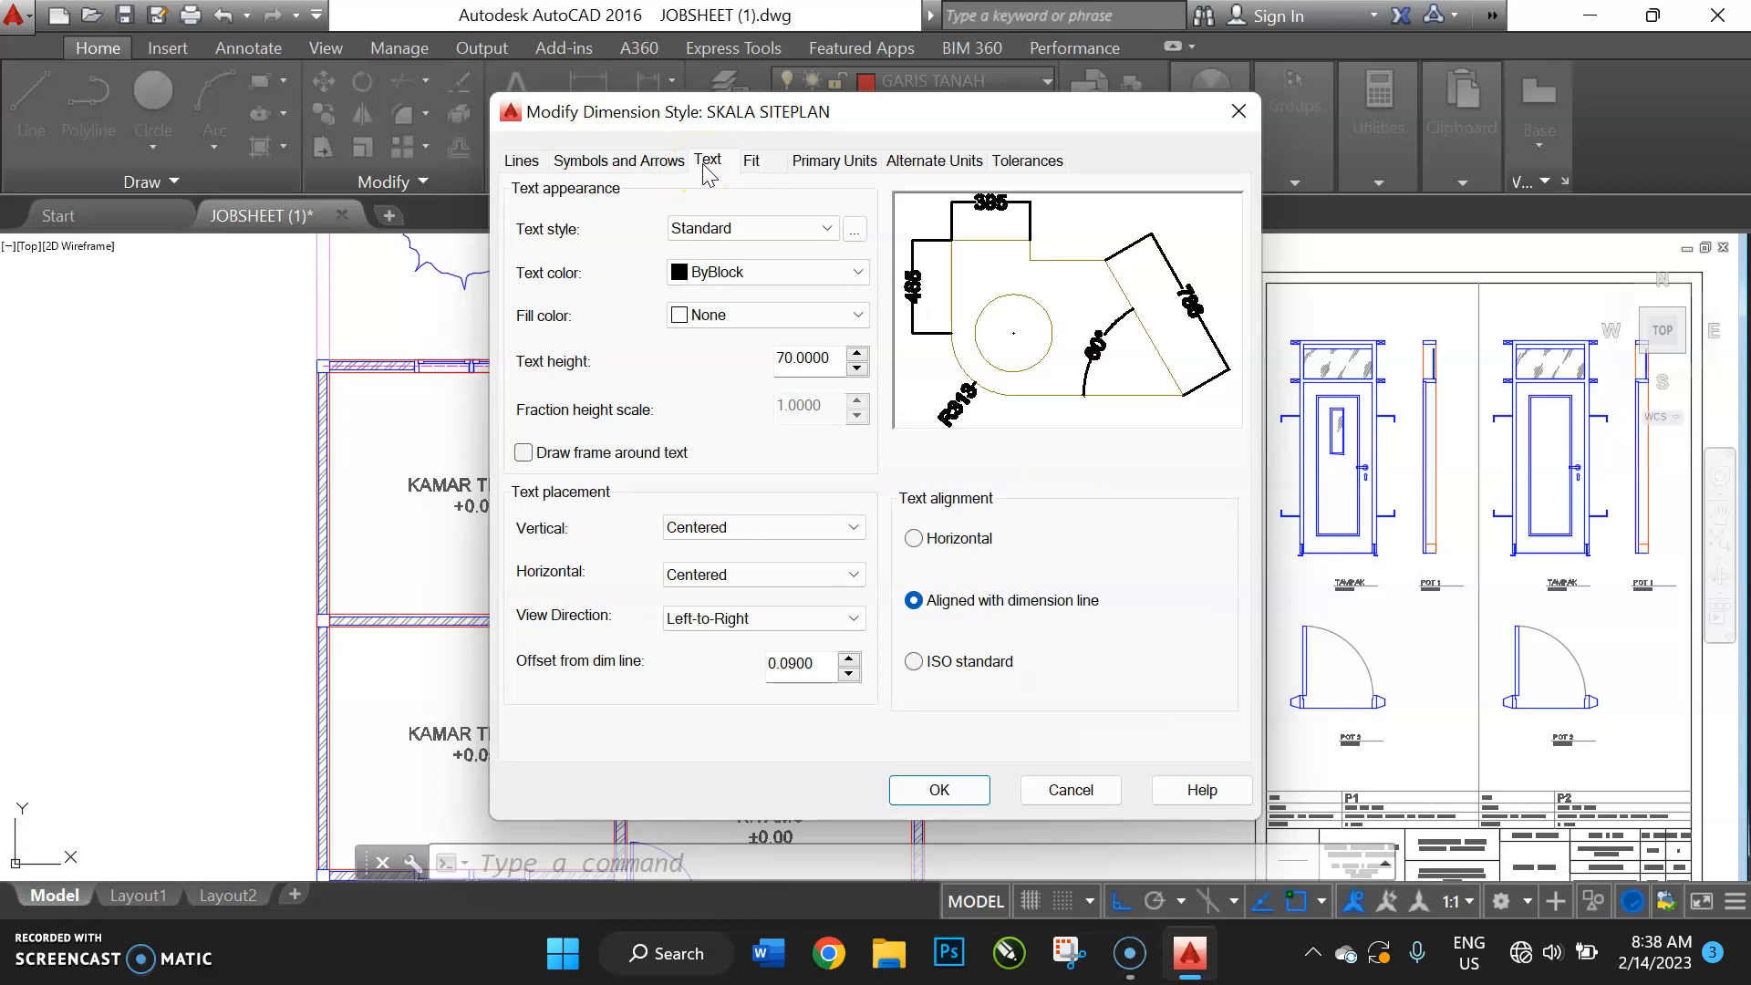
double_click(803, 359)
type("15")
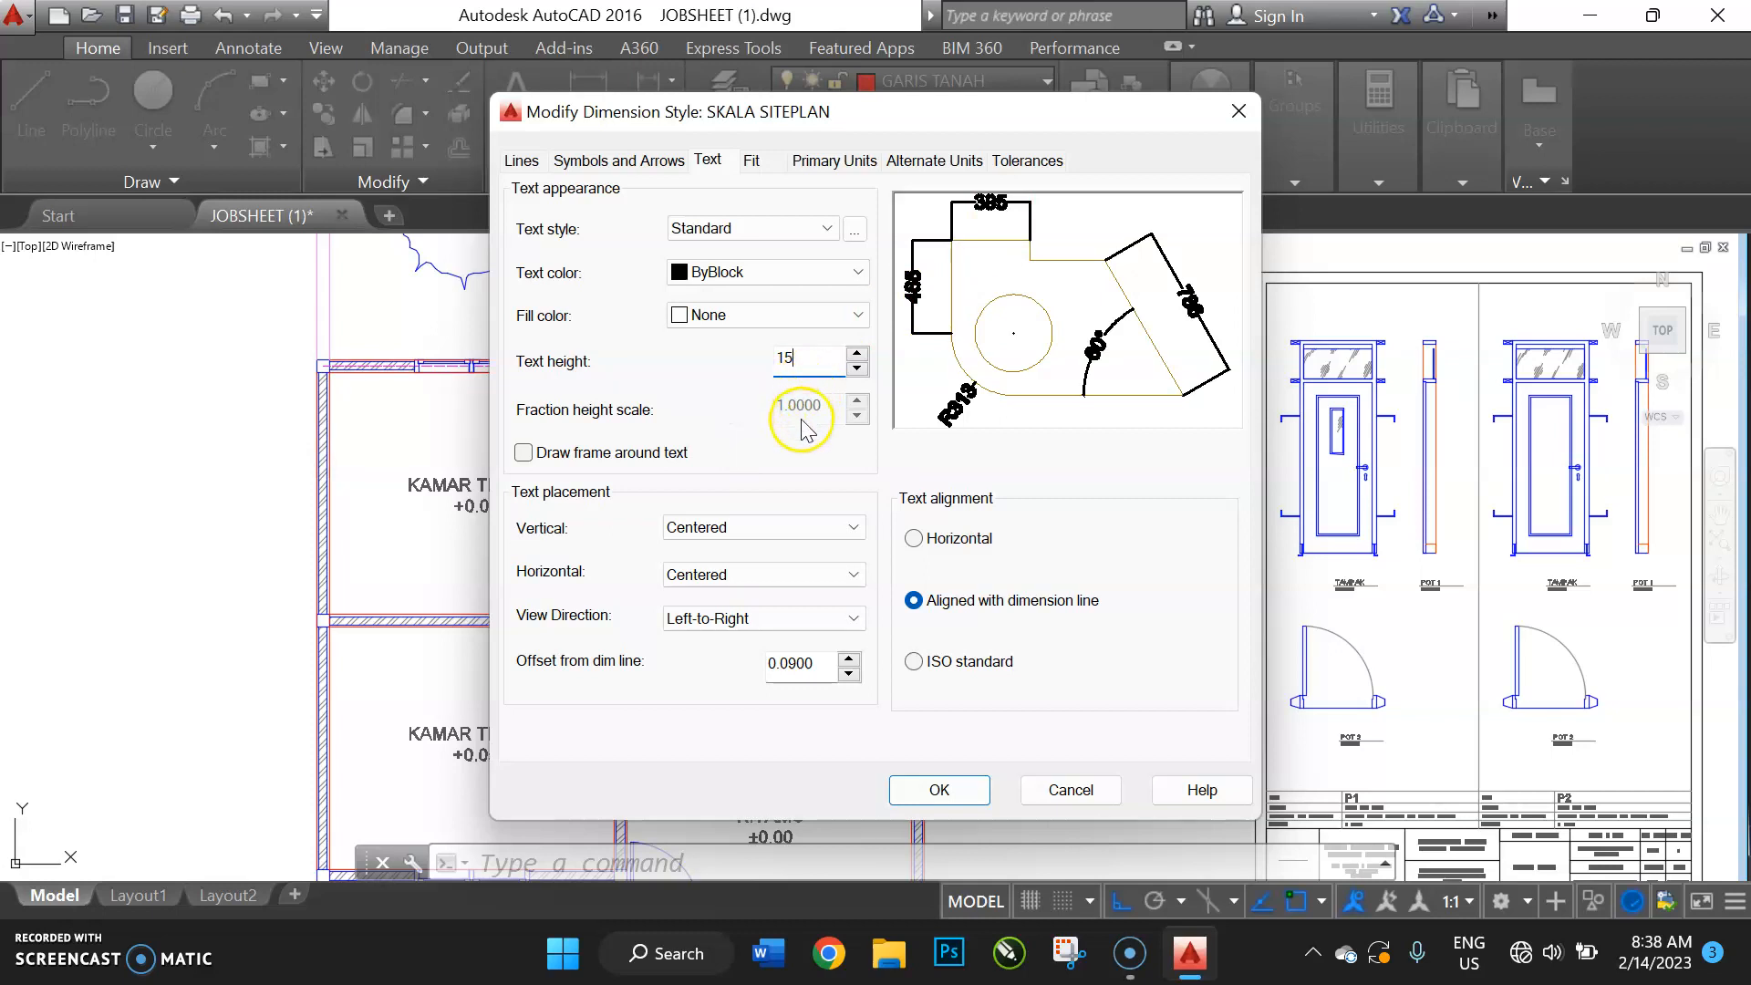
Try the Above and Below vertical text placements for the SKALA SITEPLAN style, ending back on Centered
left_click(753, 529)
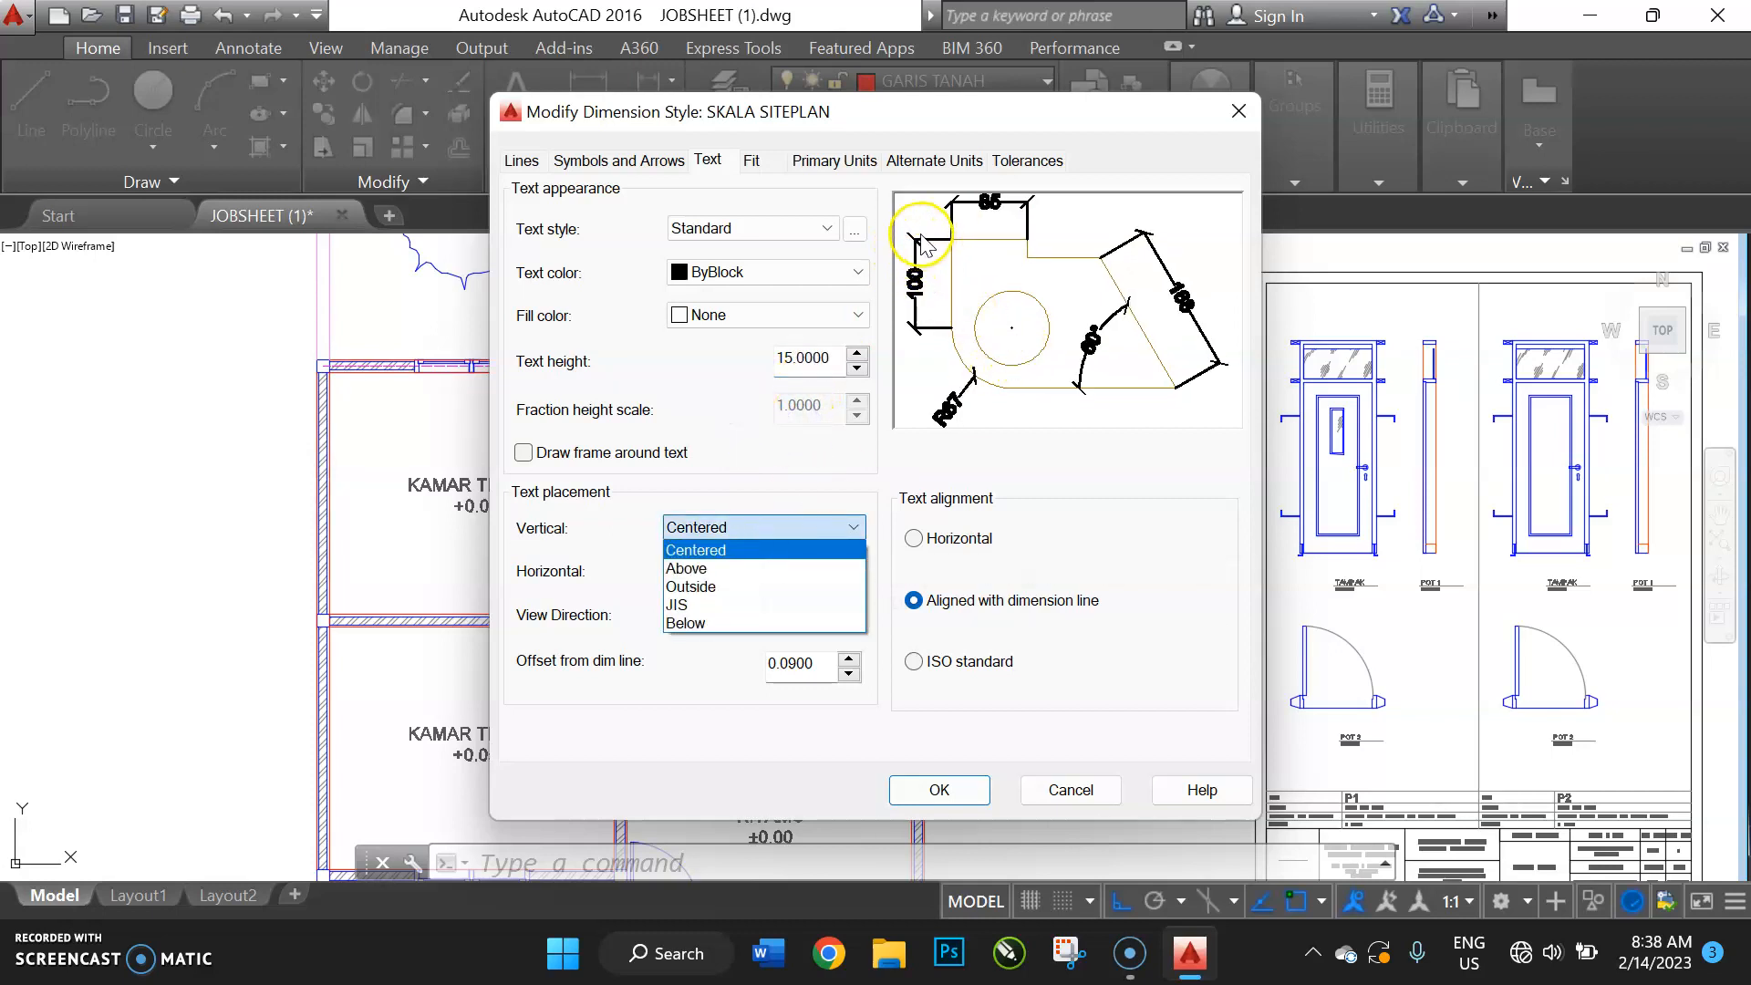
left_click(781, 483)
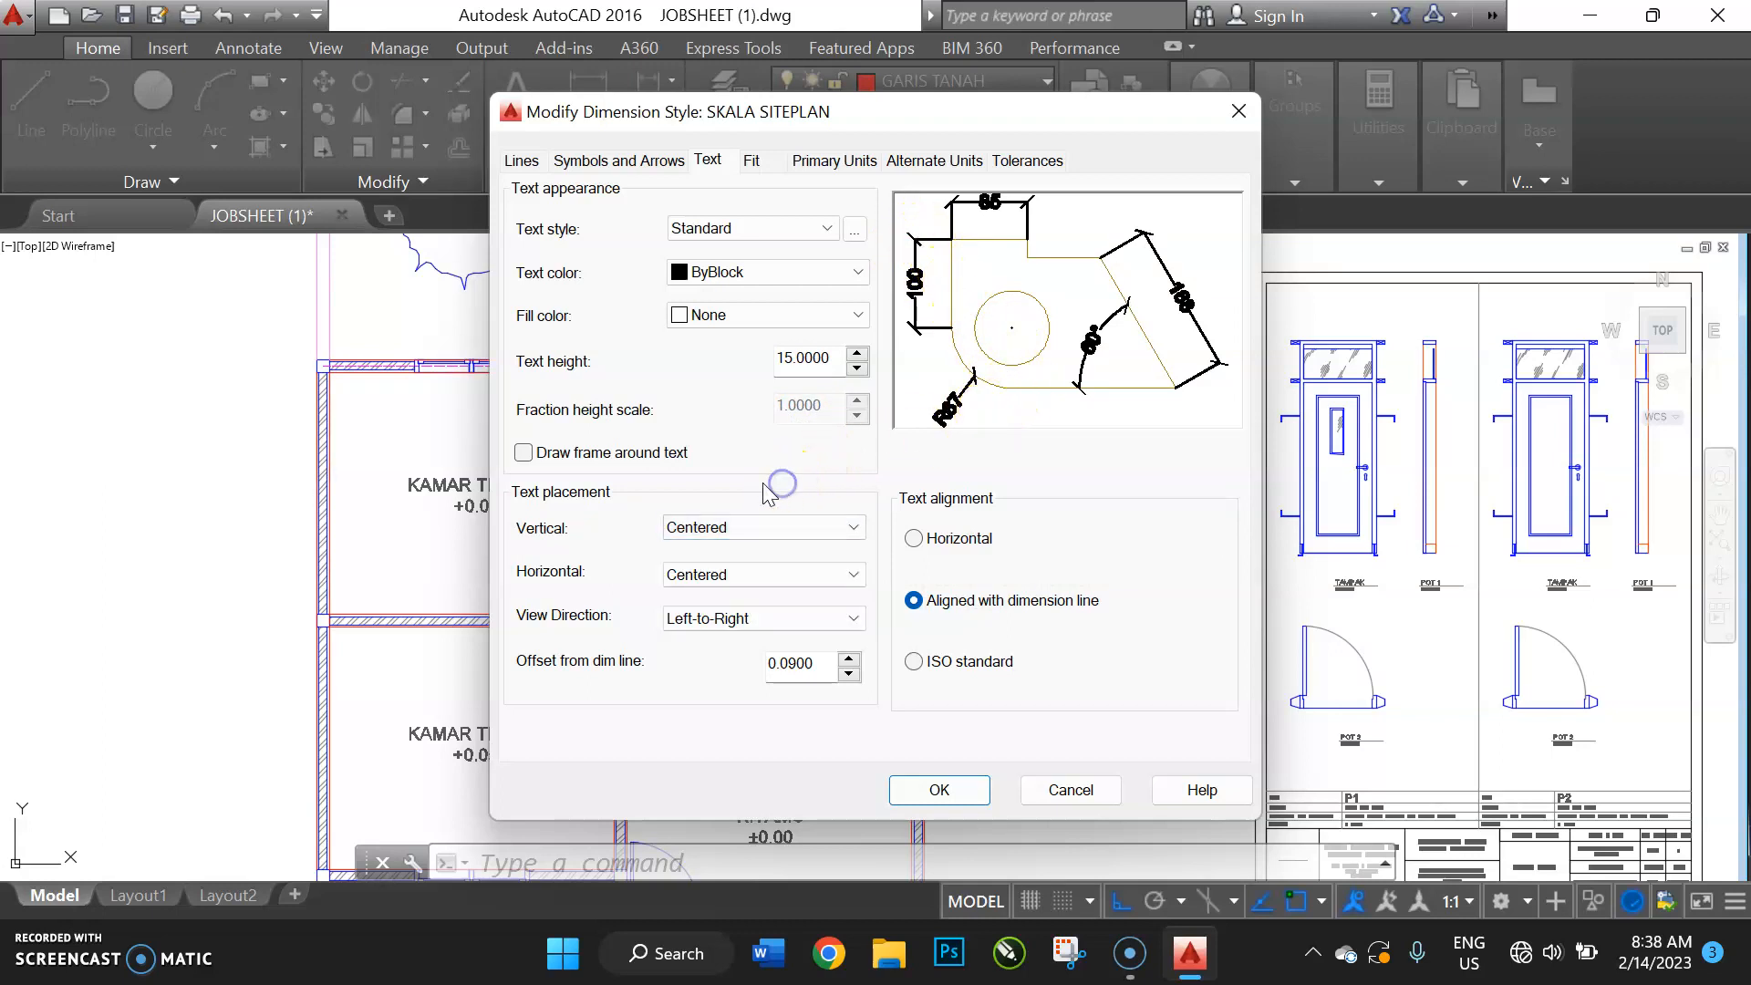
left_click(556, 536)
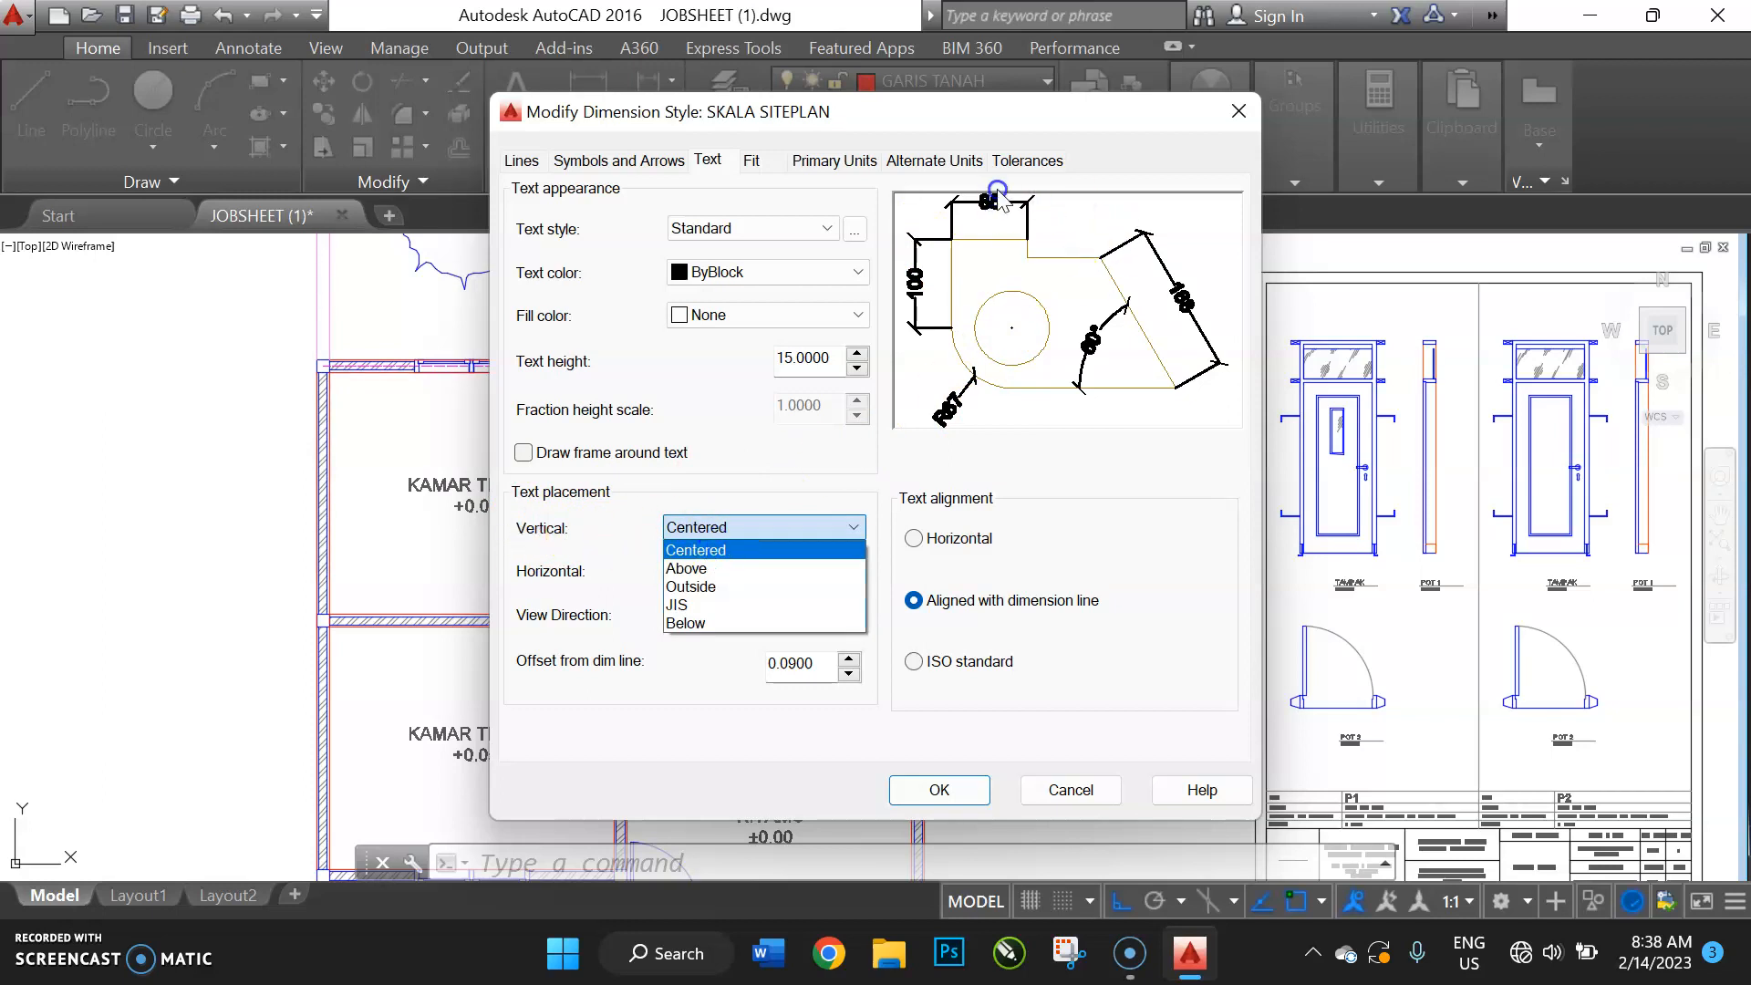
left_click(712, 569)
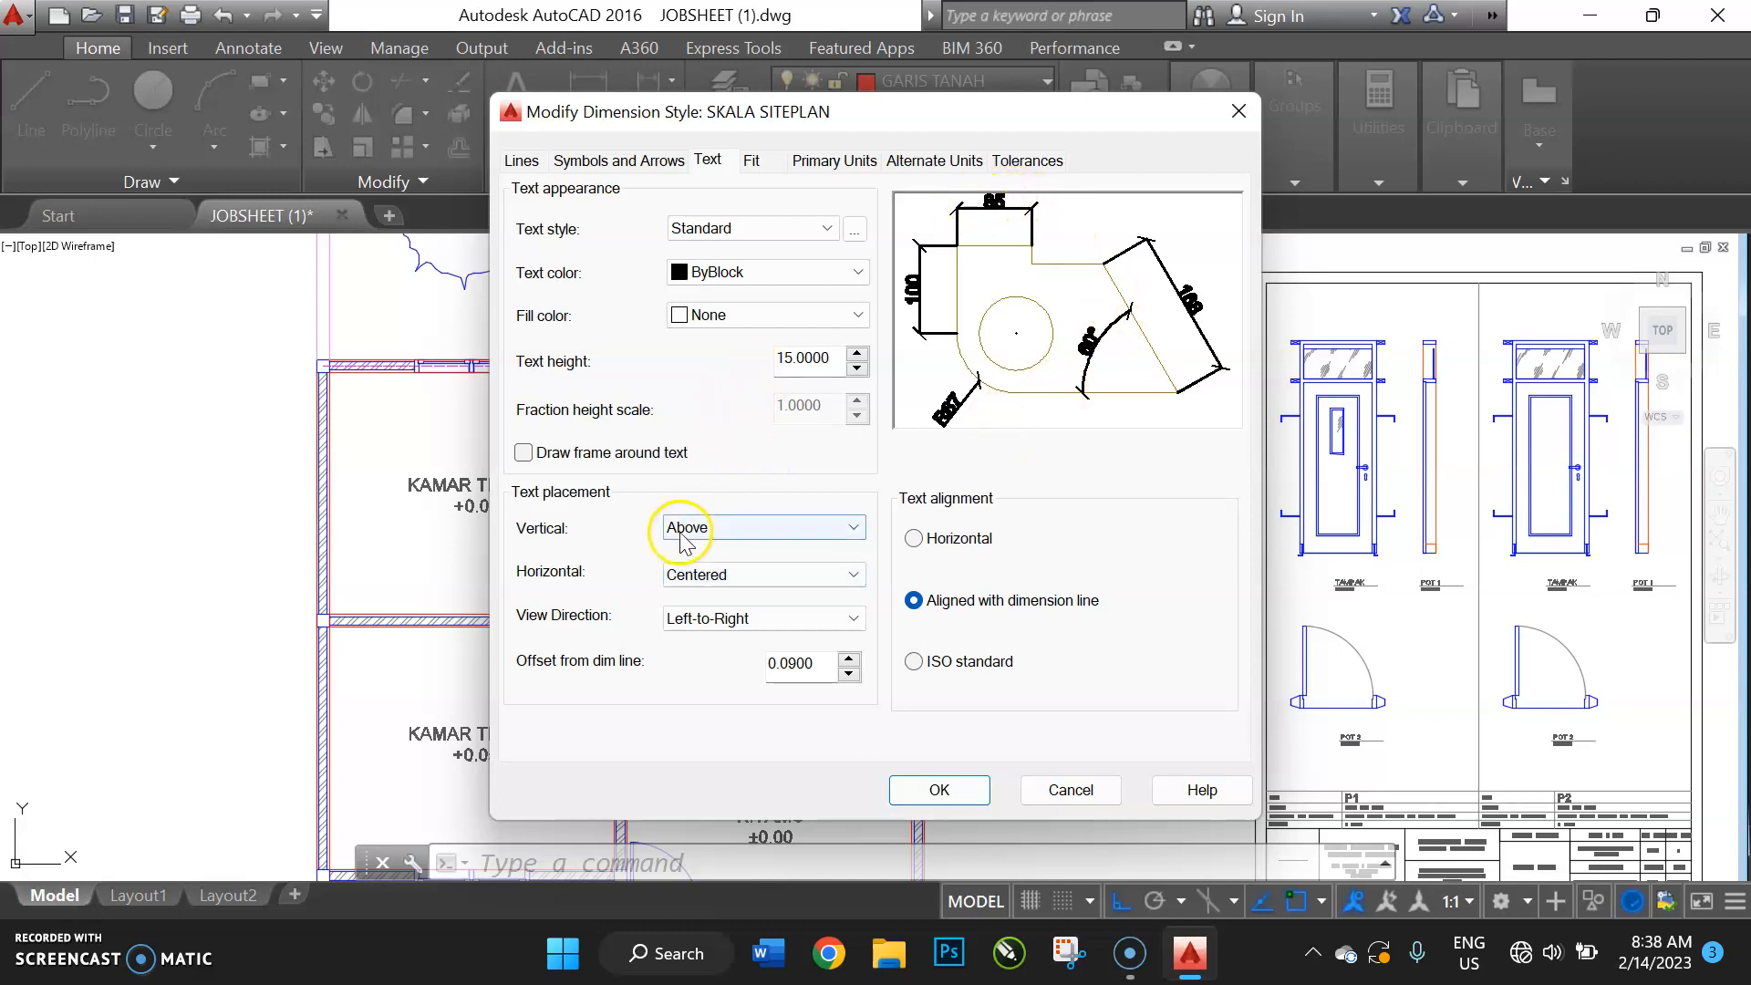
left_click(739, 529)
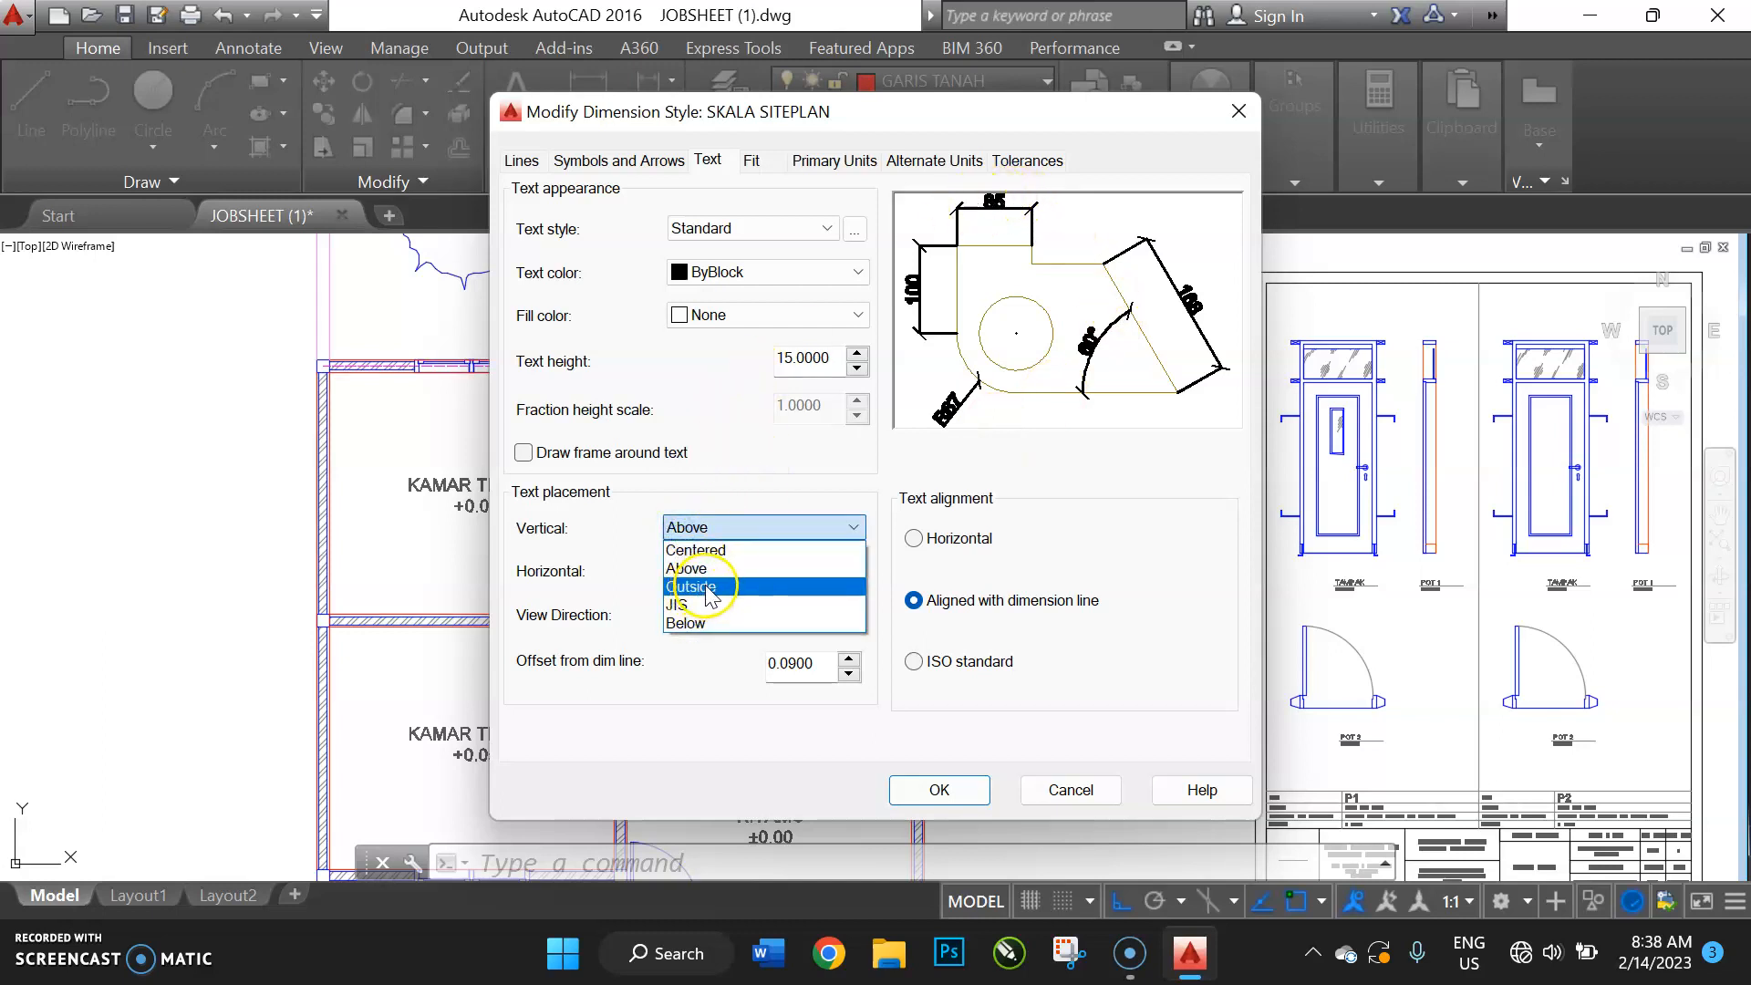
left_click(690, 623)
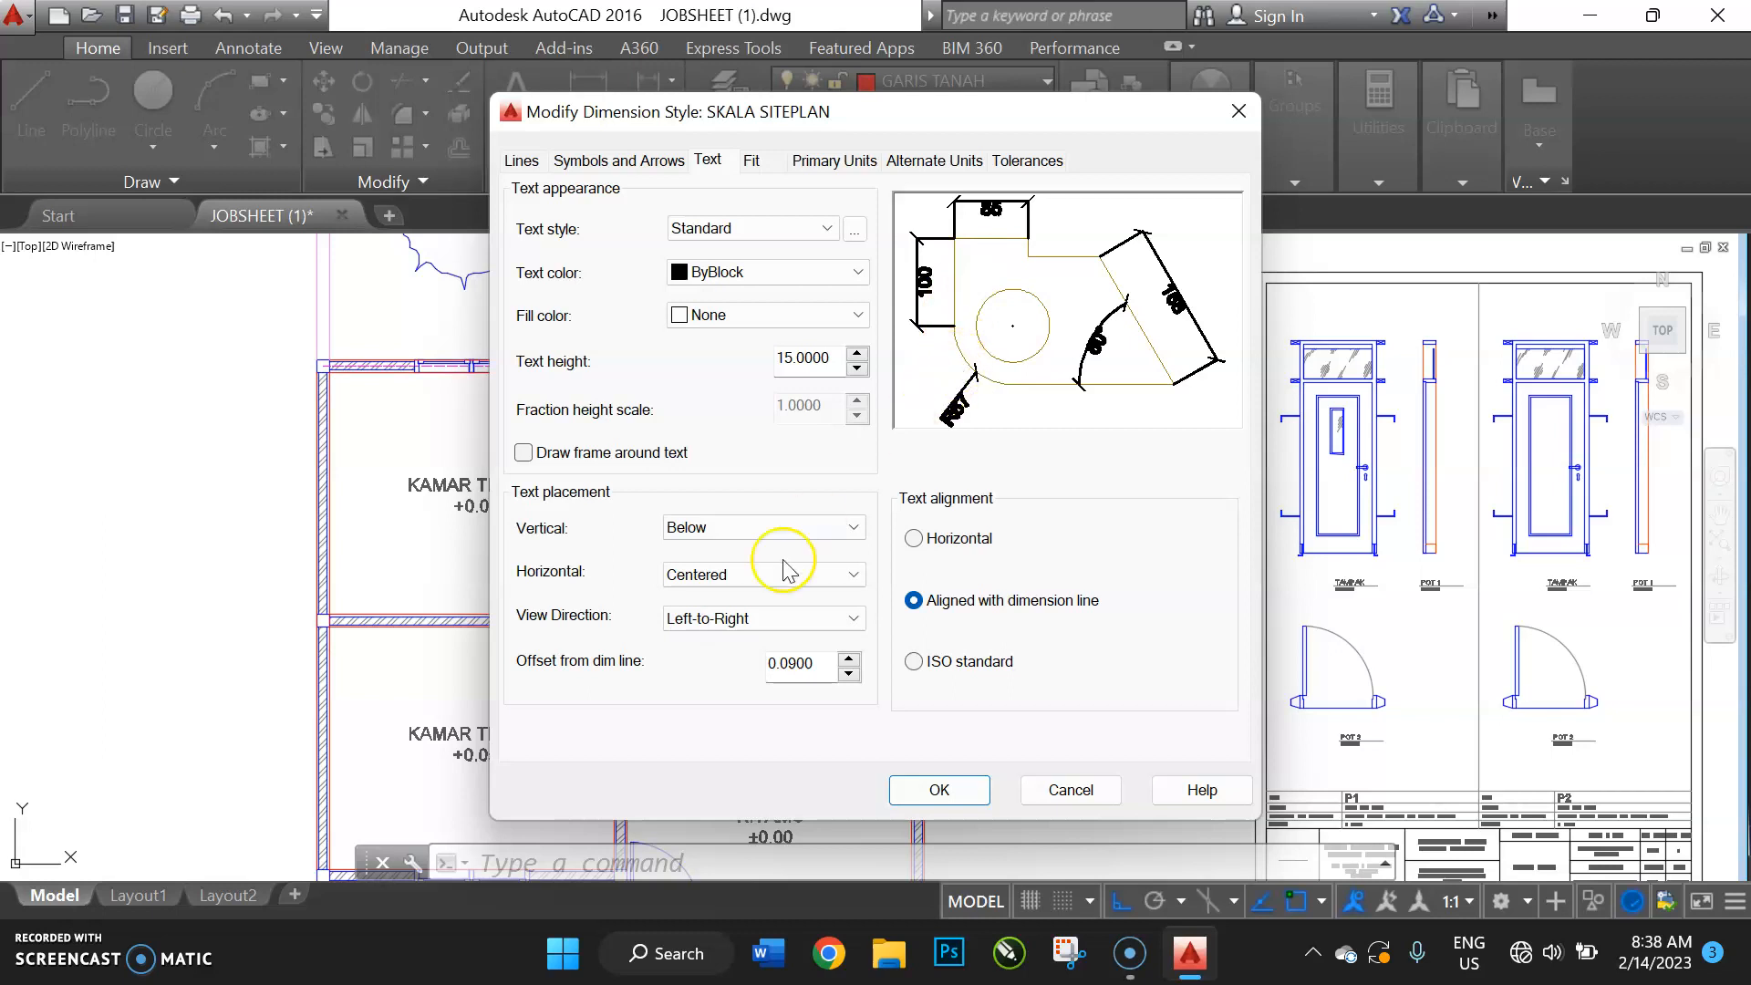
left_click(743, 527)
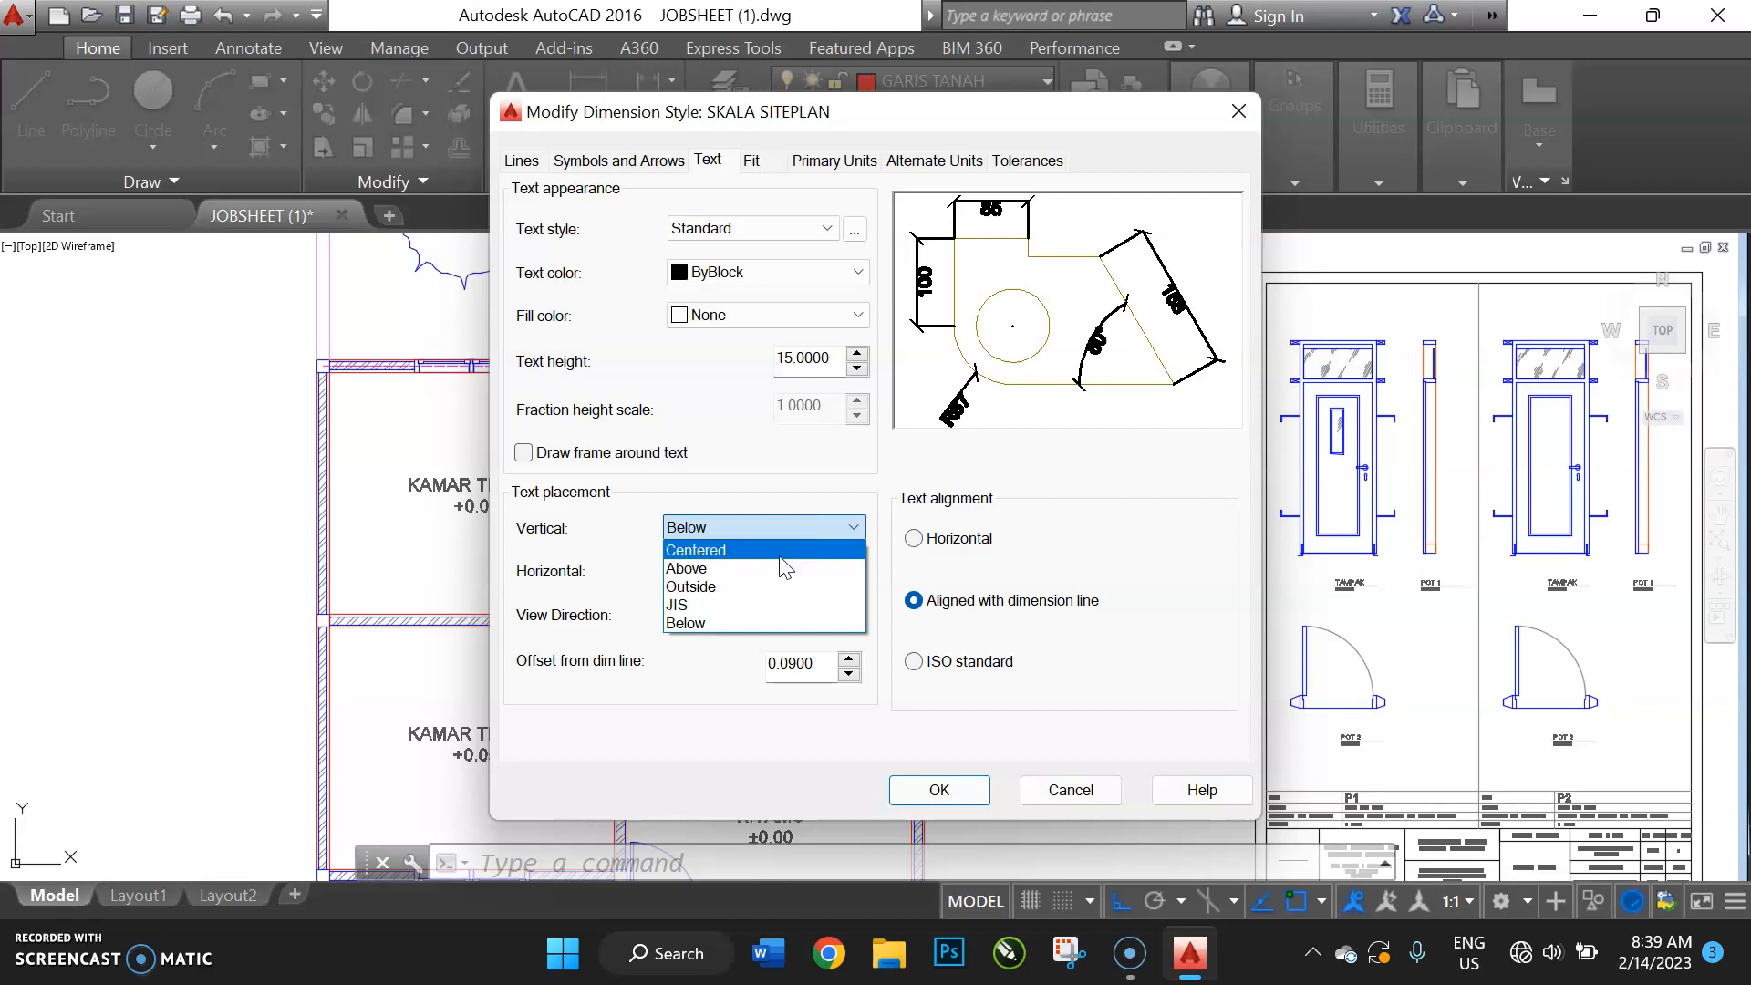
left_click(776, 551)
Look at the horizontal placement choices and try Horizontal text alignment, ending back on Aligned with dimension line
left_click(742, 575)
left_click(743, 573)
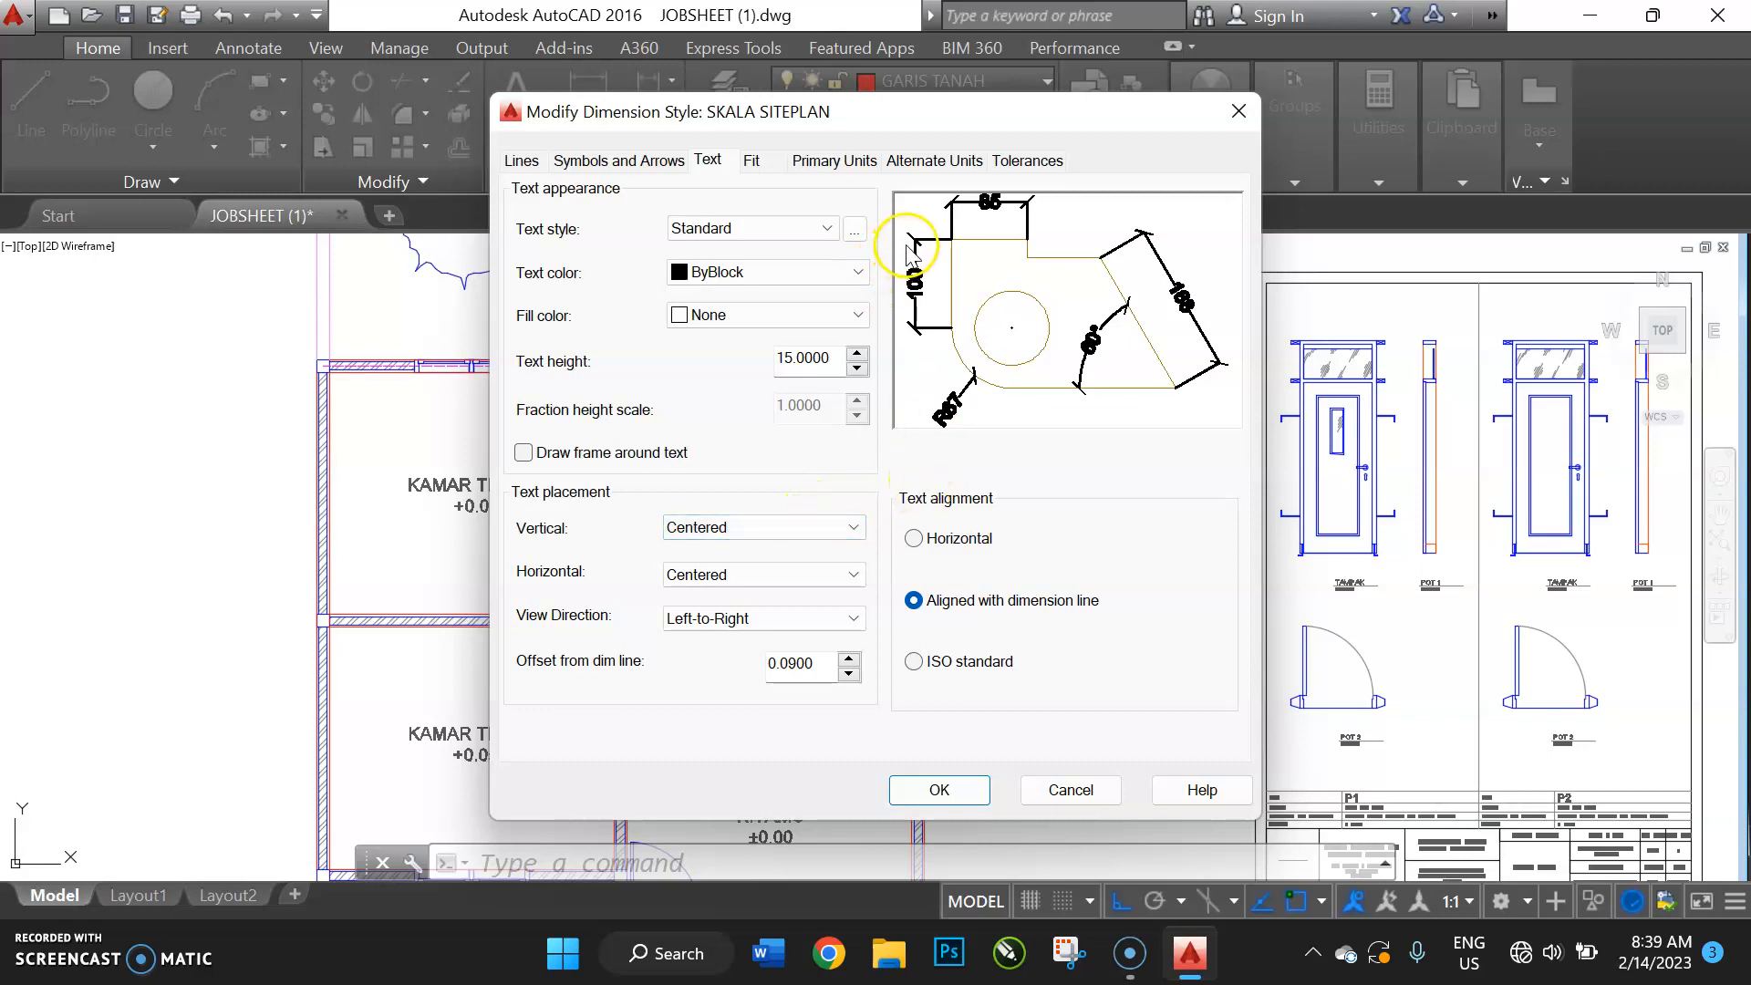
left_click(955, 546)
left_click(943, 598)
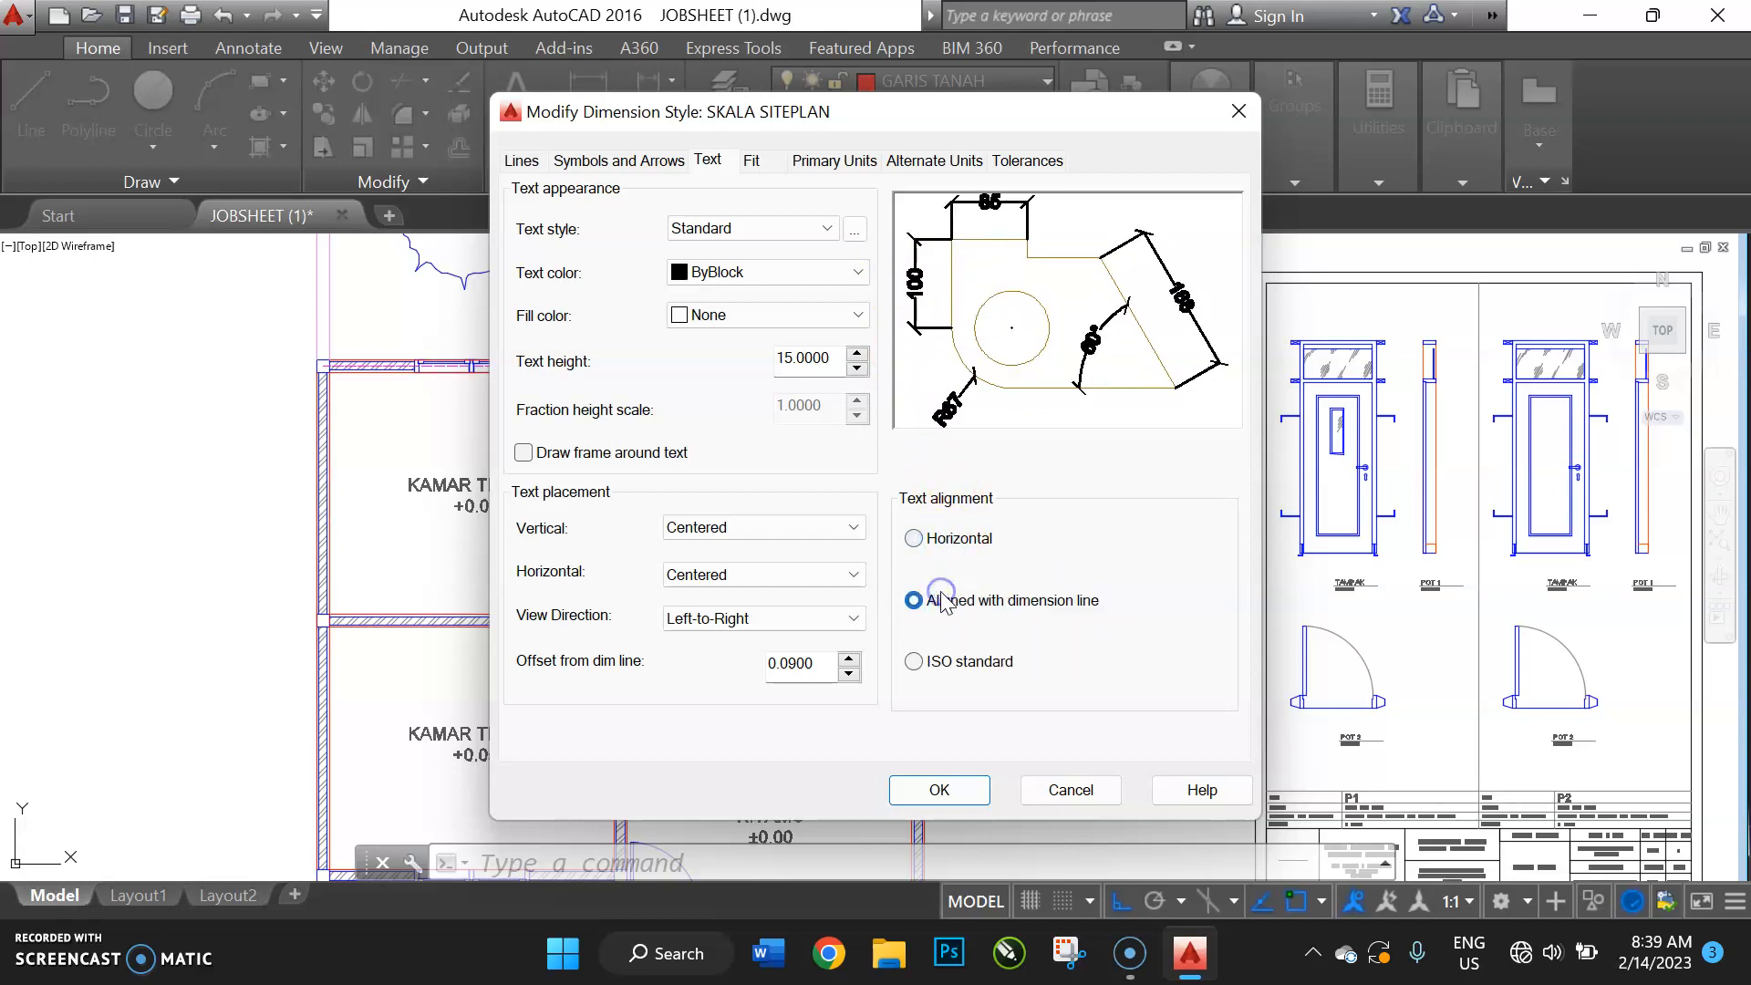
left_click(929, 539)
left_click(923, 598)
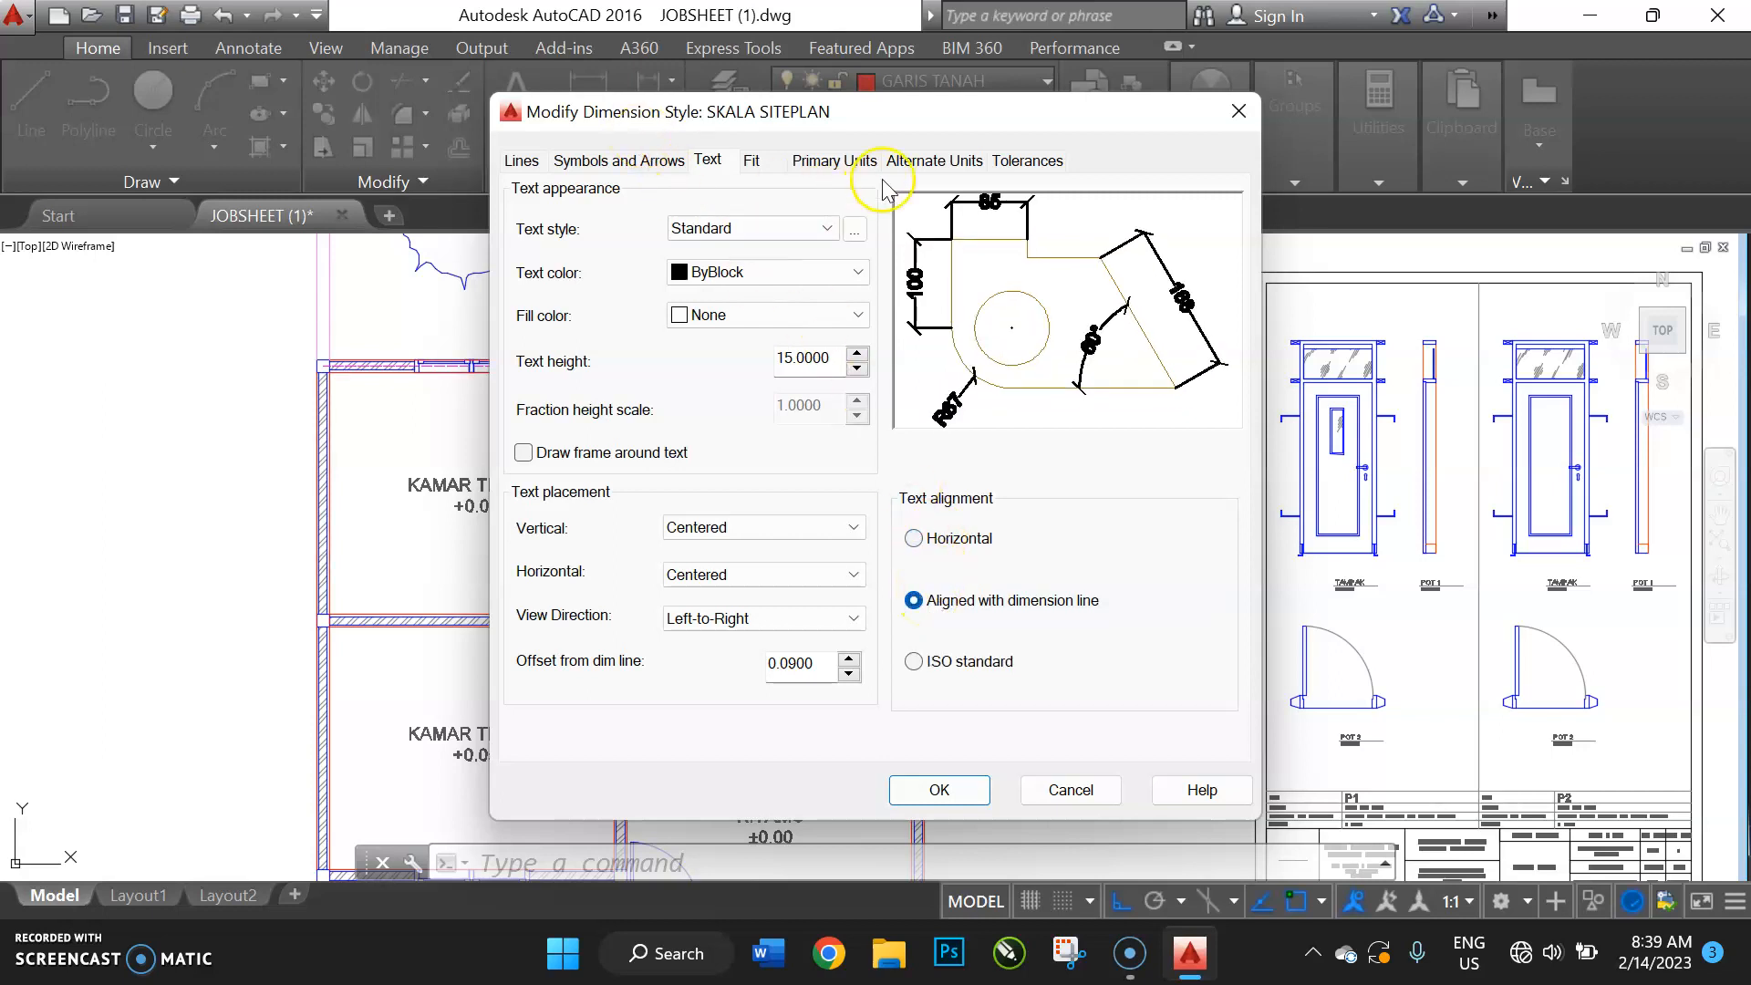
Try a linear dimension precision of 0.0000 in the primary units, ending back on precision 0
left_click(857, 162)
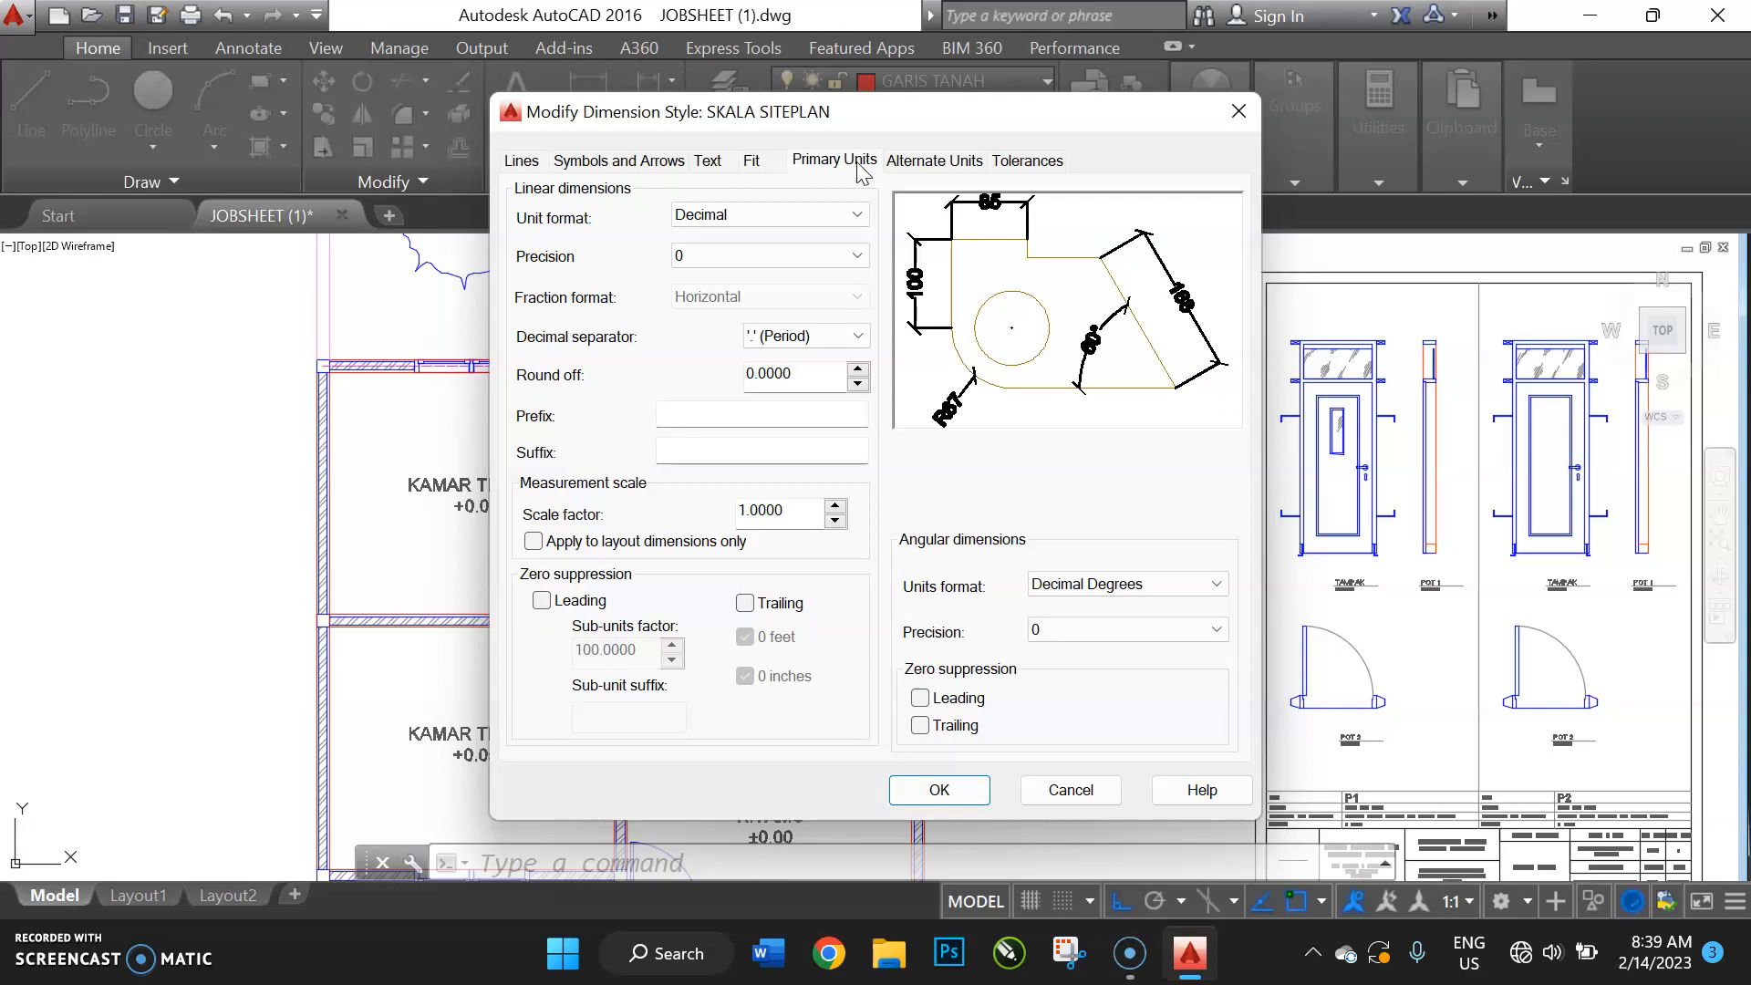
left_click(738, 257)
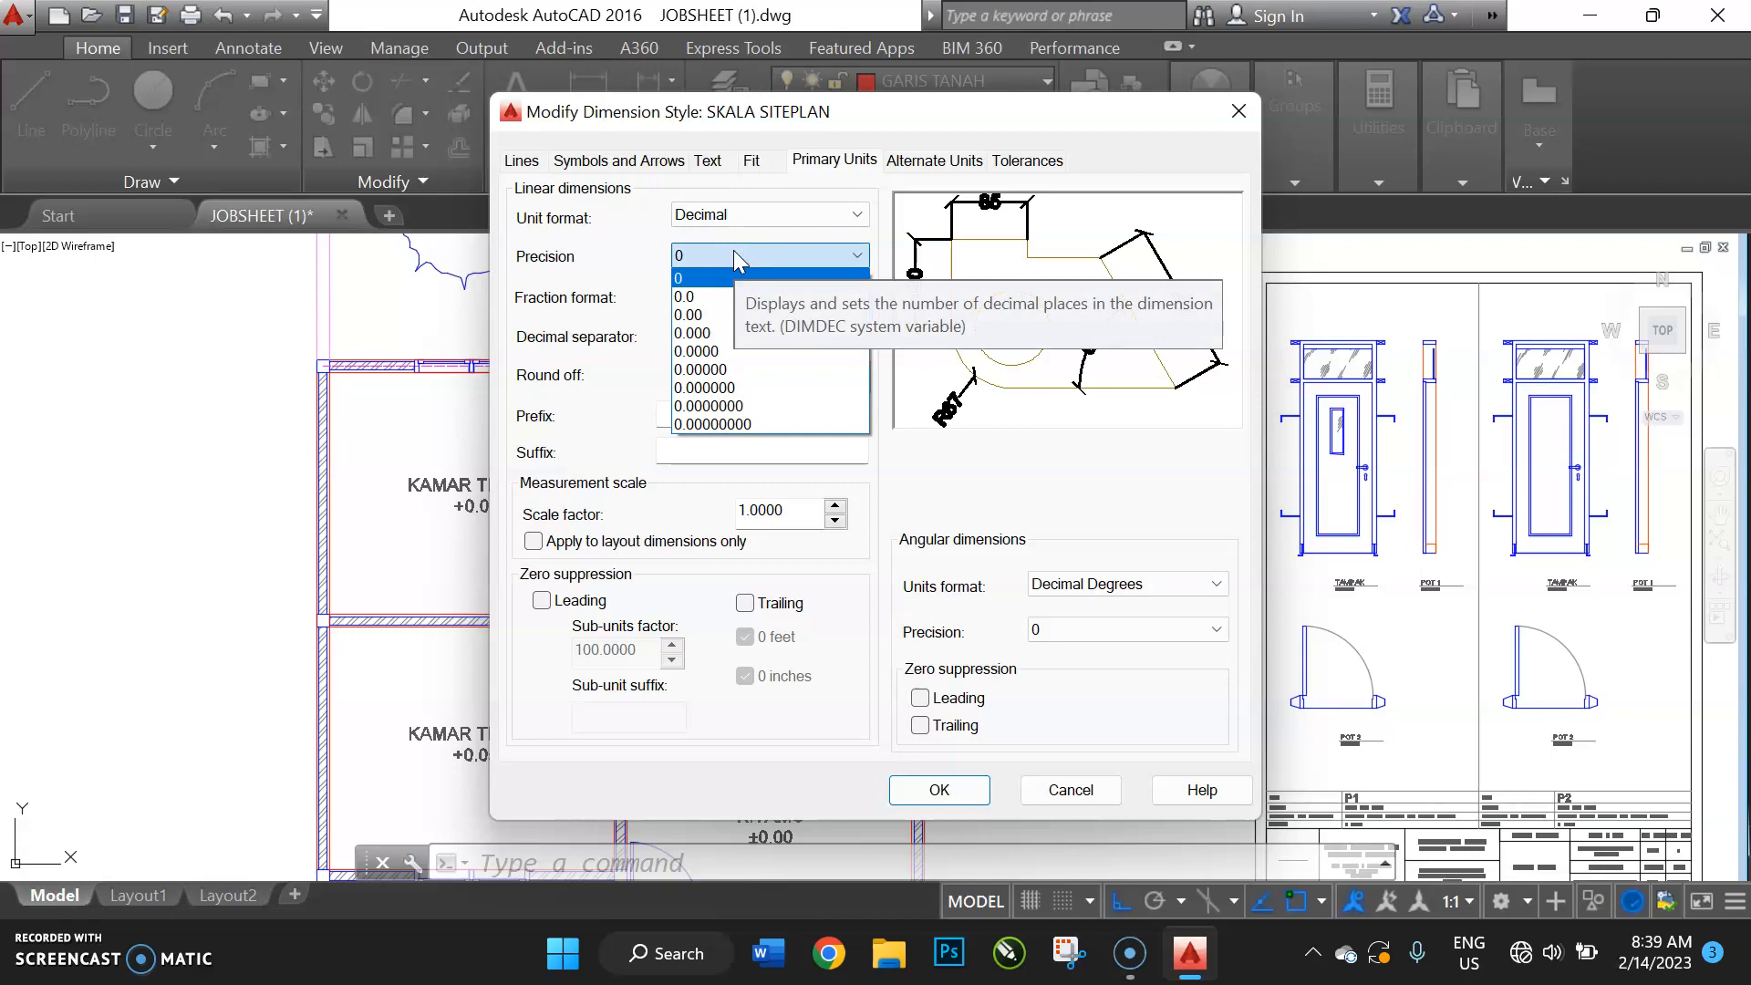
left_click(733, 256)
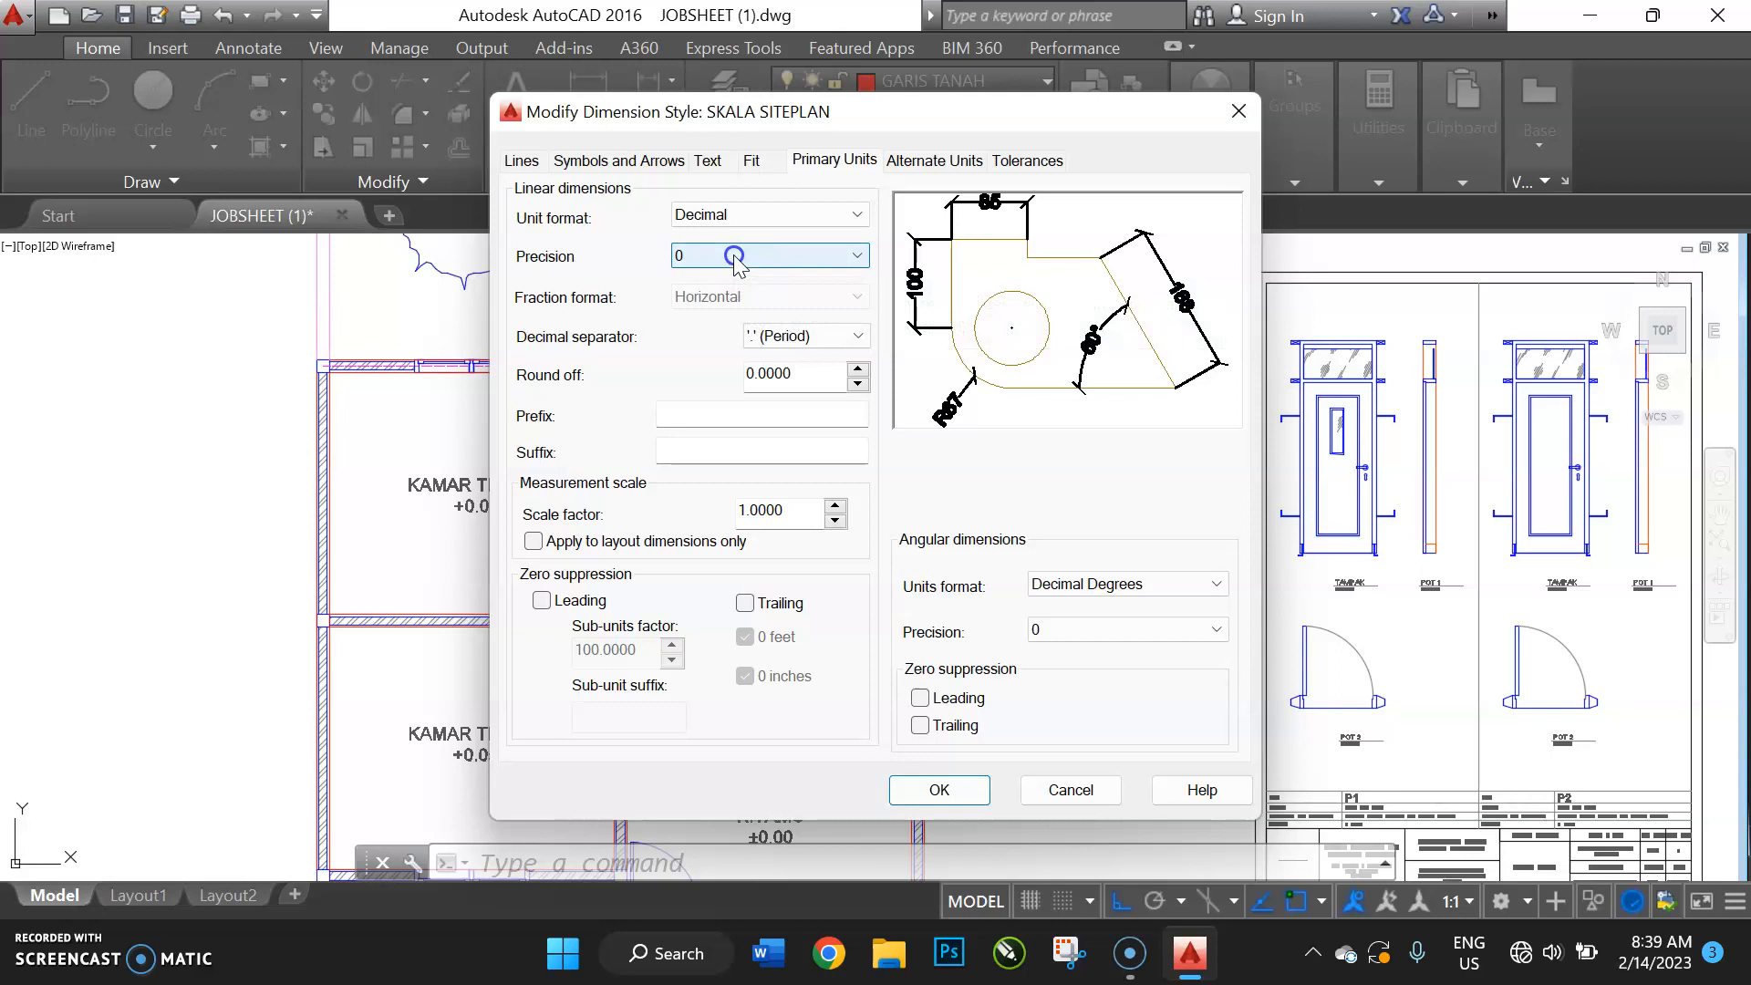
left_click(735, 257)
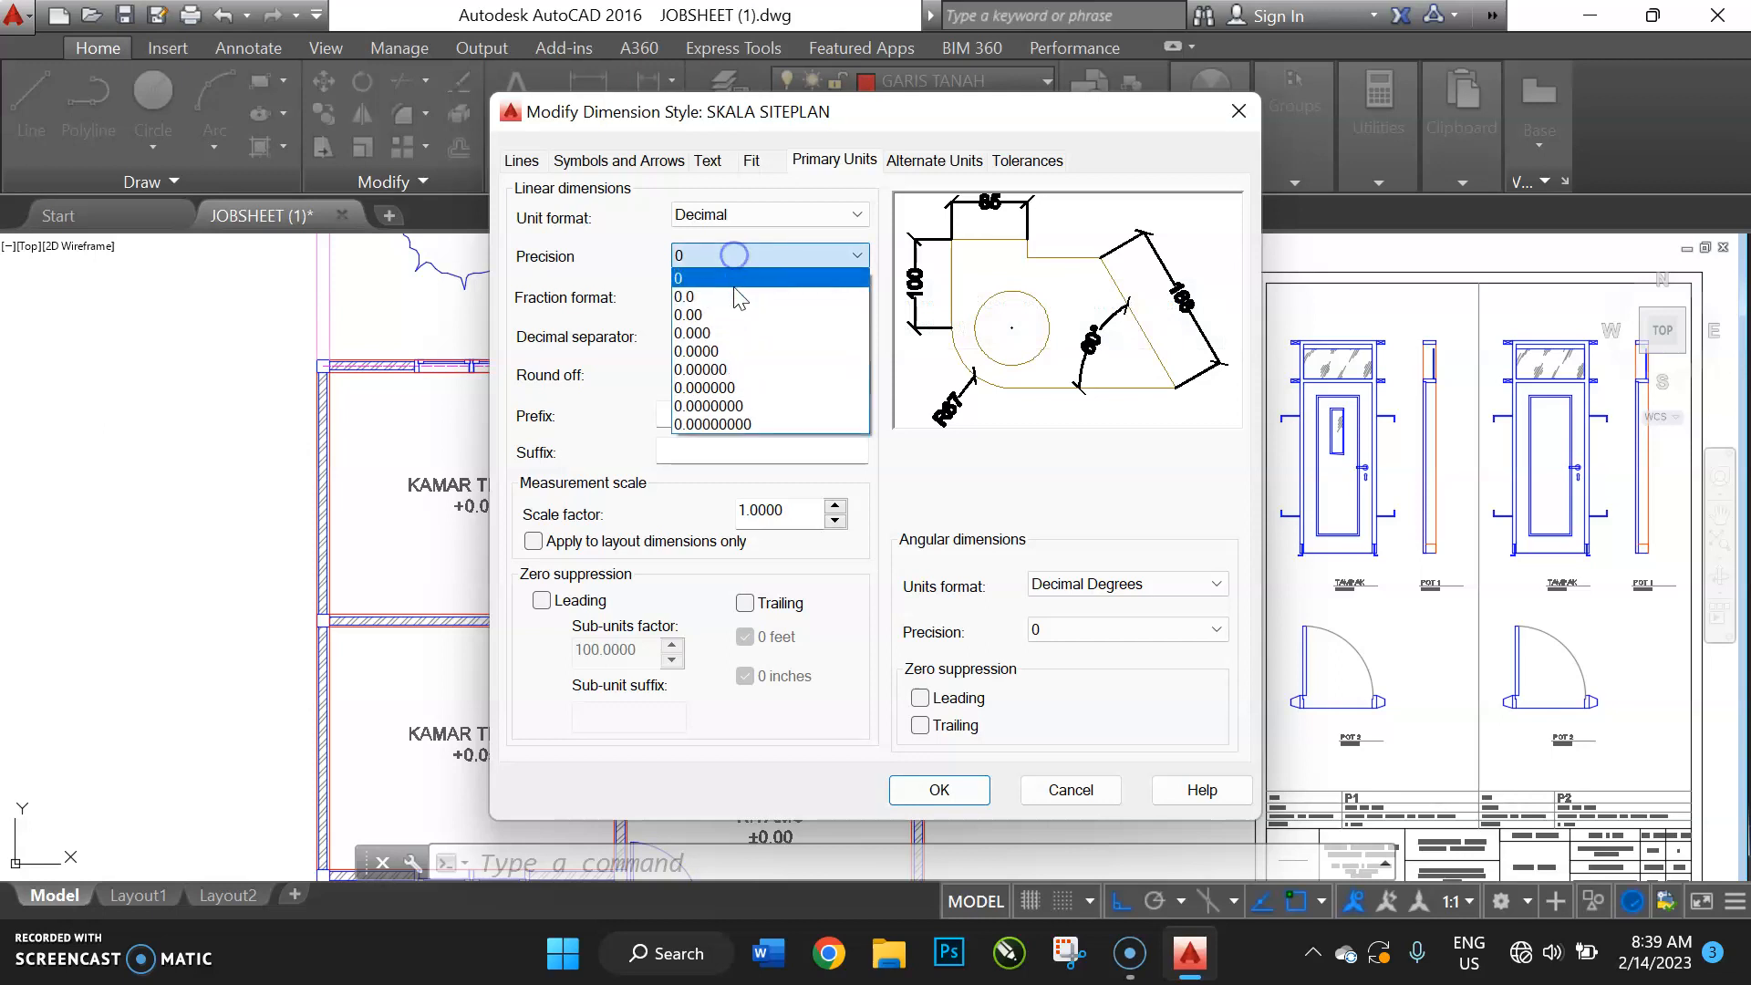
left_click(764, 352)
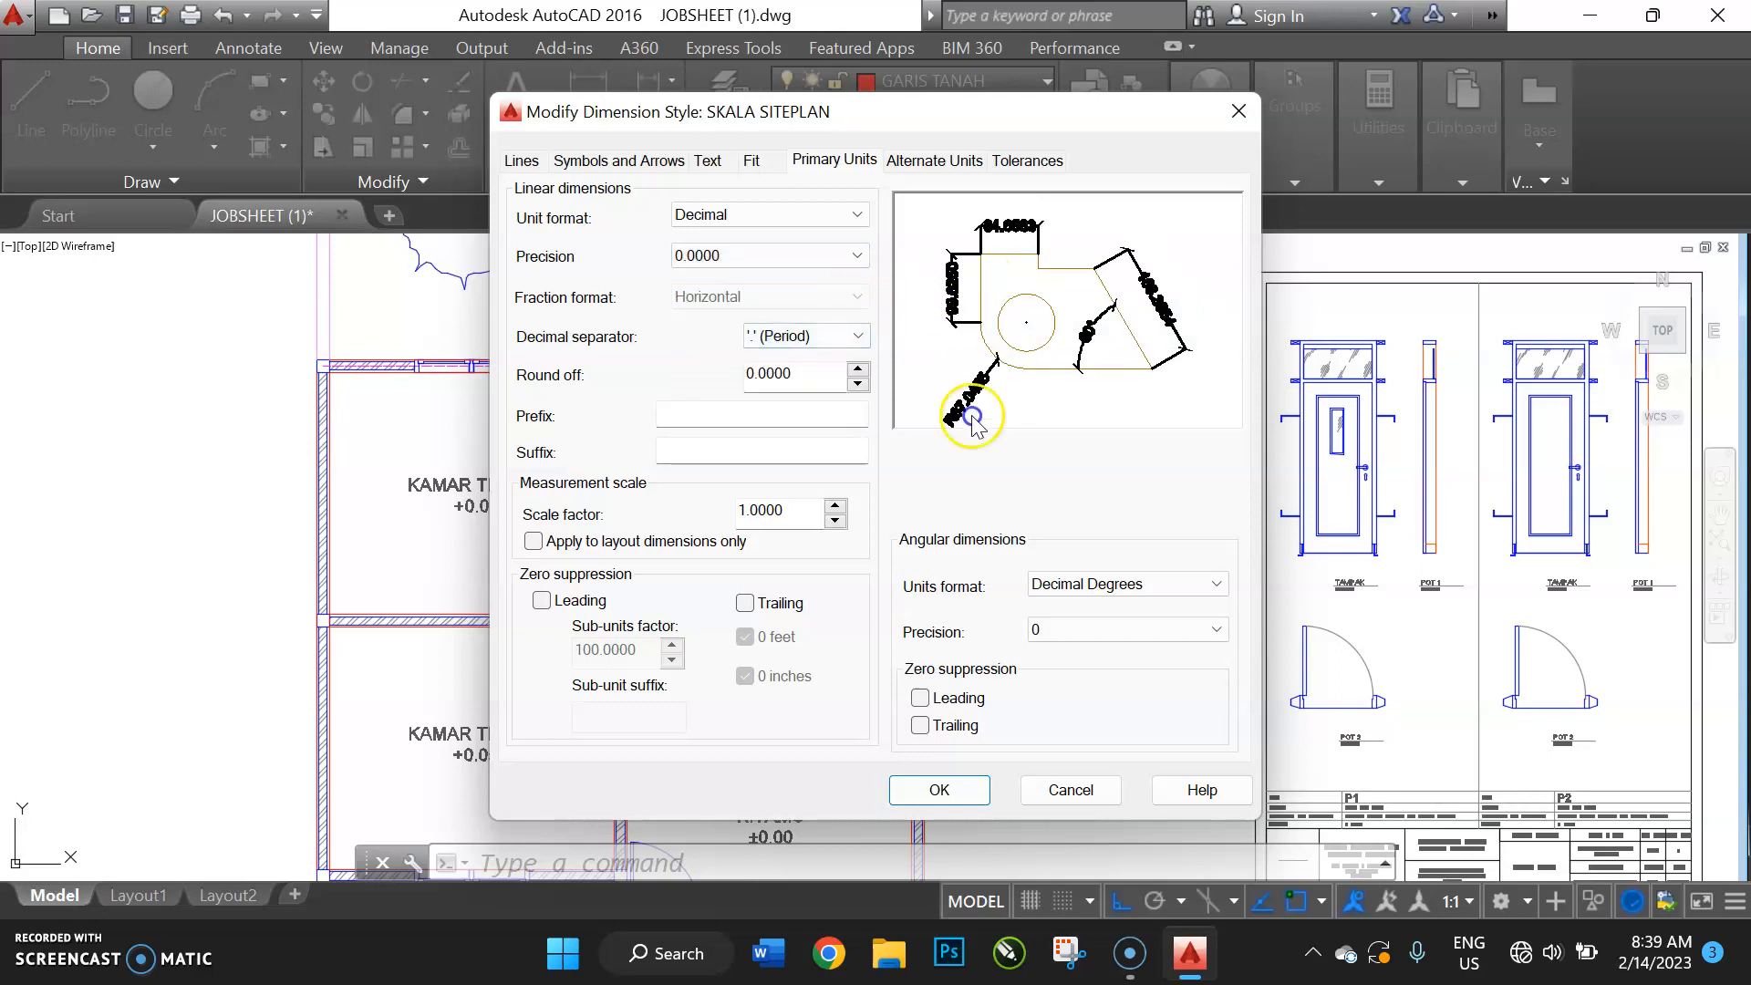
left_click(812, 262)
left_click(808, 277)
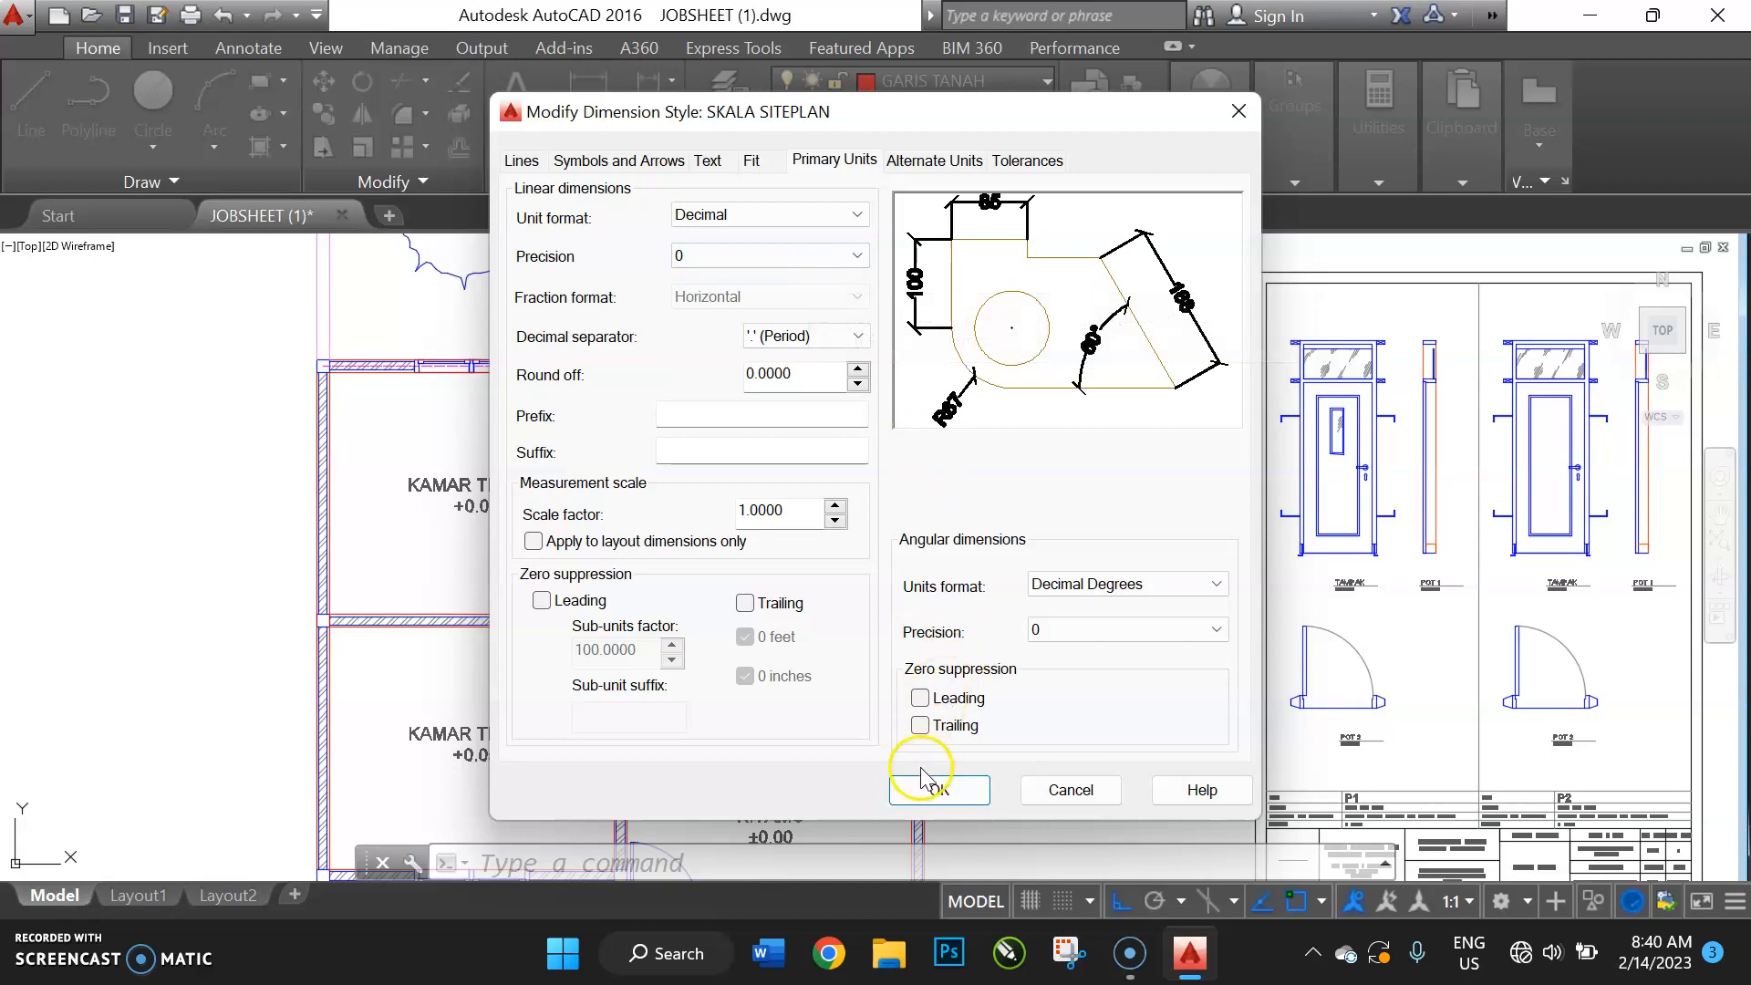
Apply the modified SKALA SITEPLAN style, close the style manager and inspect the vertical dimension beside the DAPUR room
left_click(941, 790)
left_click(1031, 682)
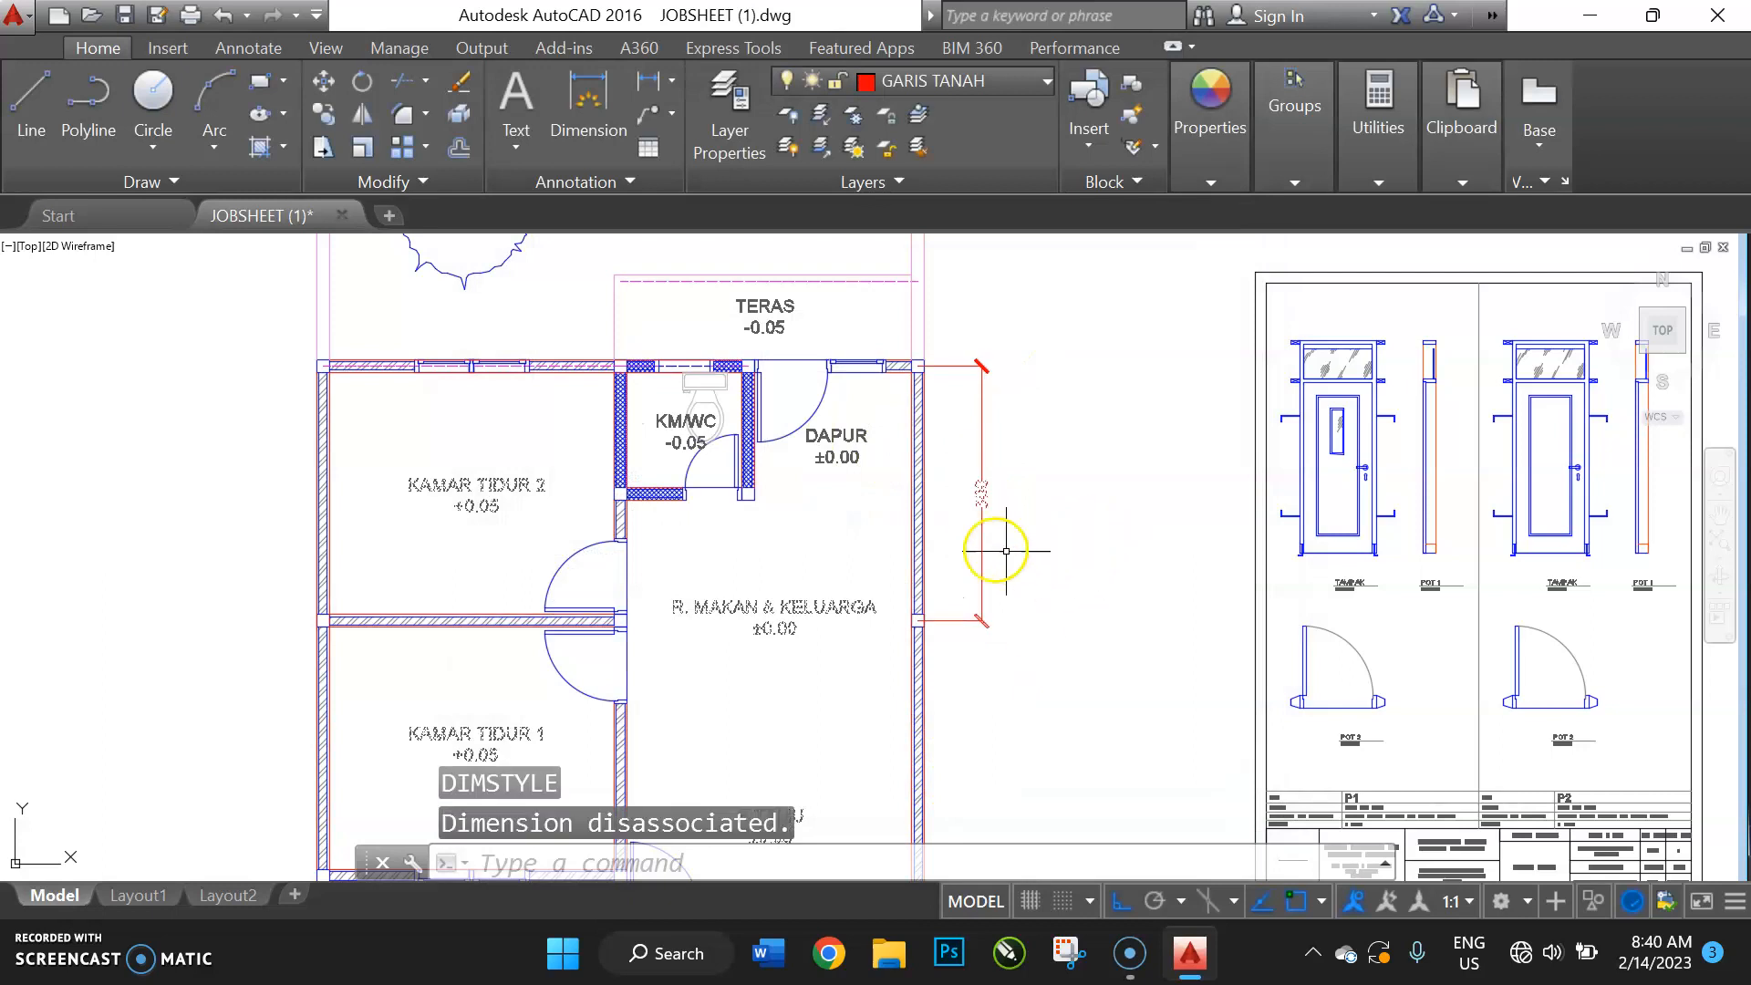
scroll(987, 516, "up", 4)
scroll(985, 515, "down", 2)
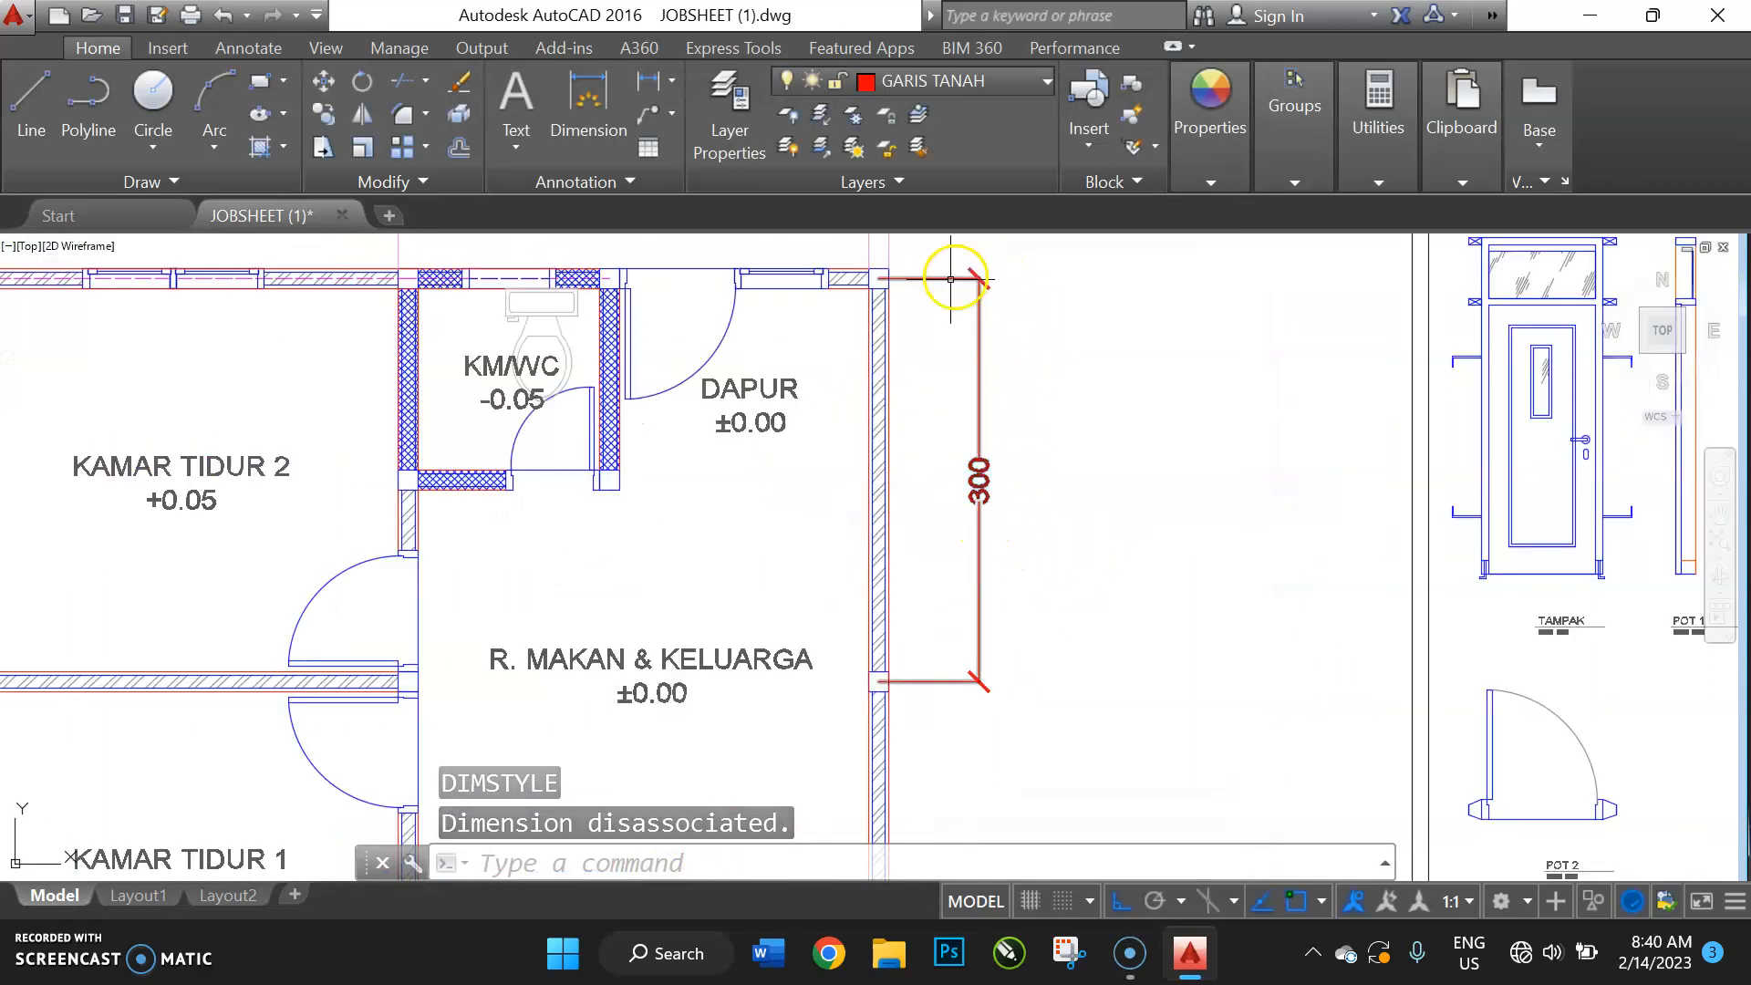
left_click(1092, 343)
left_click(1013, 452)
left_click(1028, 473)
left_click(985, 543)
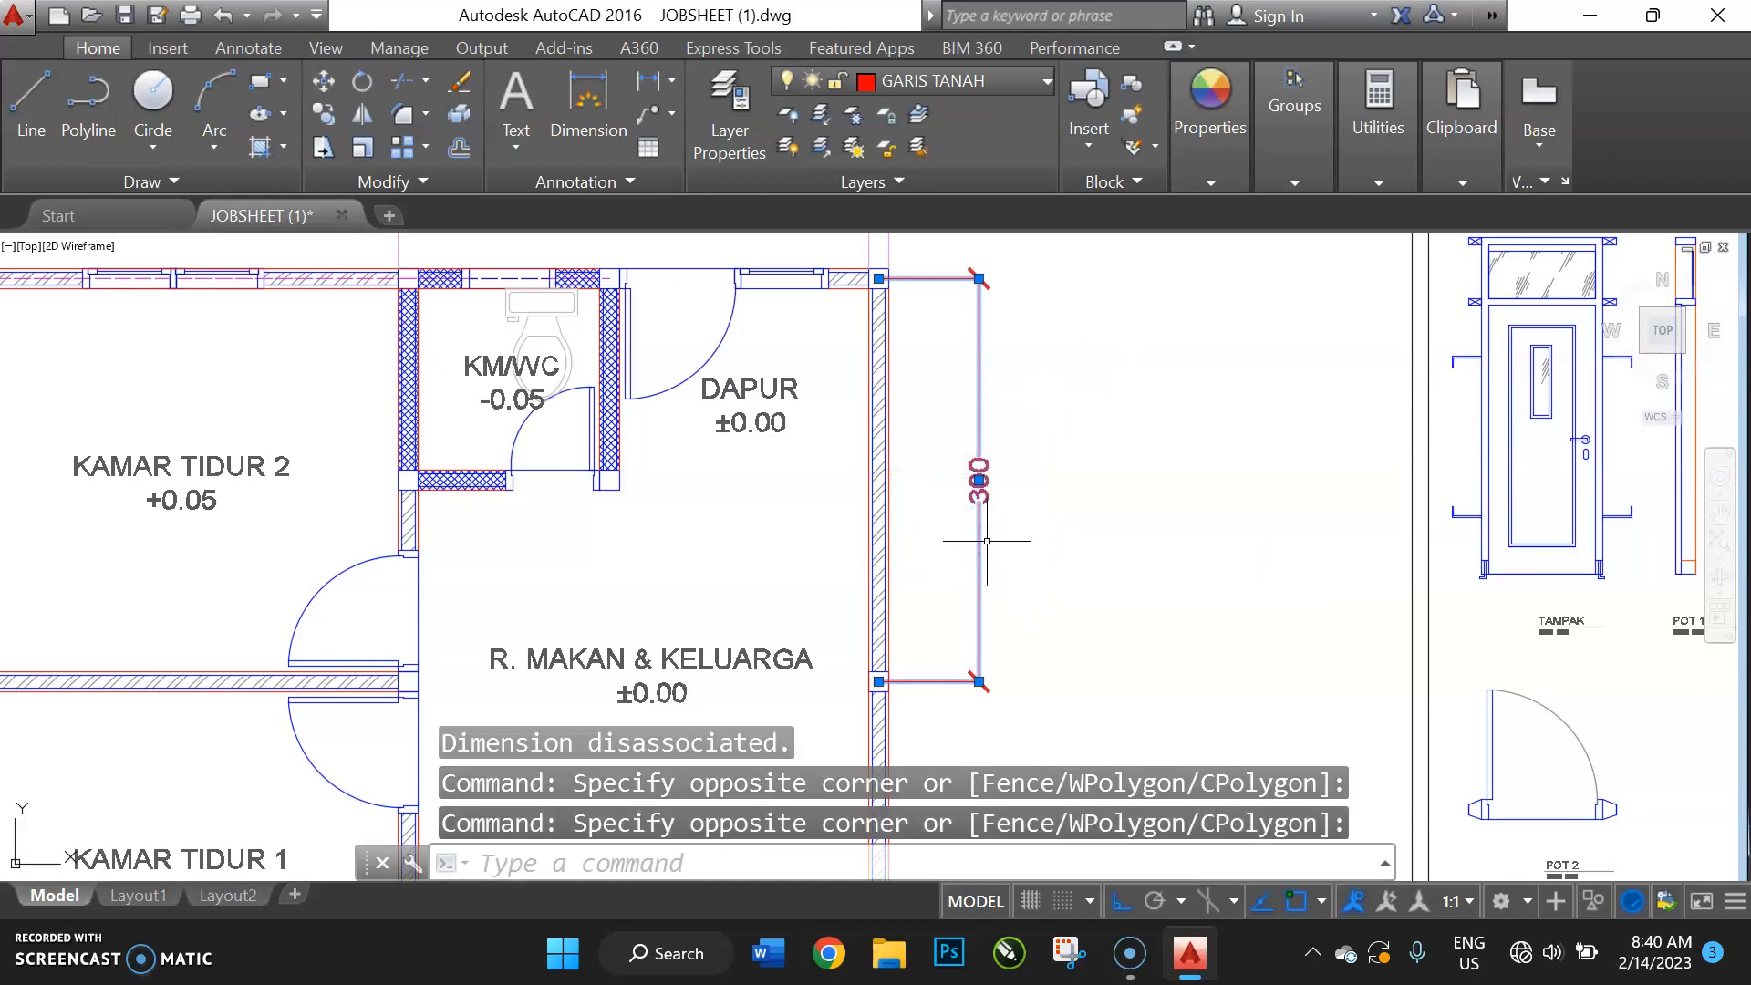
key("Escape")
left_click(1173, 484)
left_click(1050, 520)
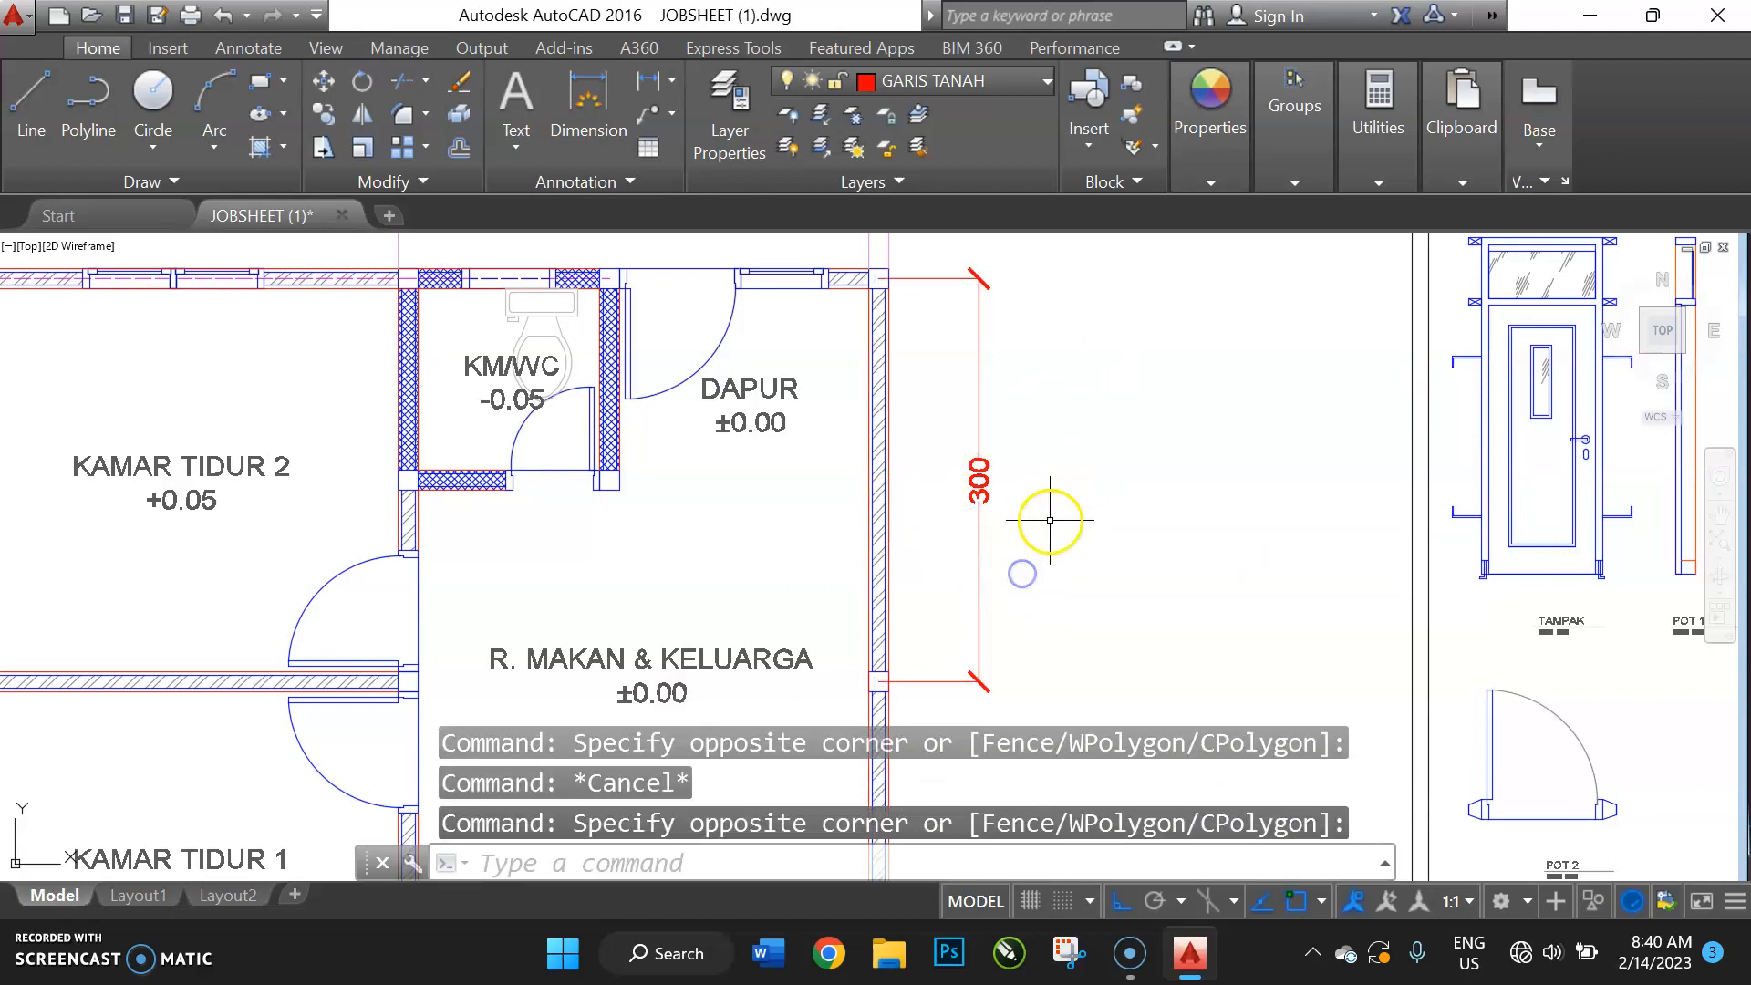
scroll(1013, 461, "down", 1)
scroll(1028, 462, "up", 3)
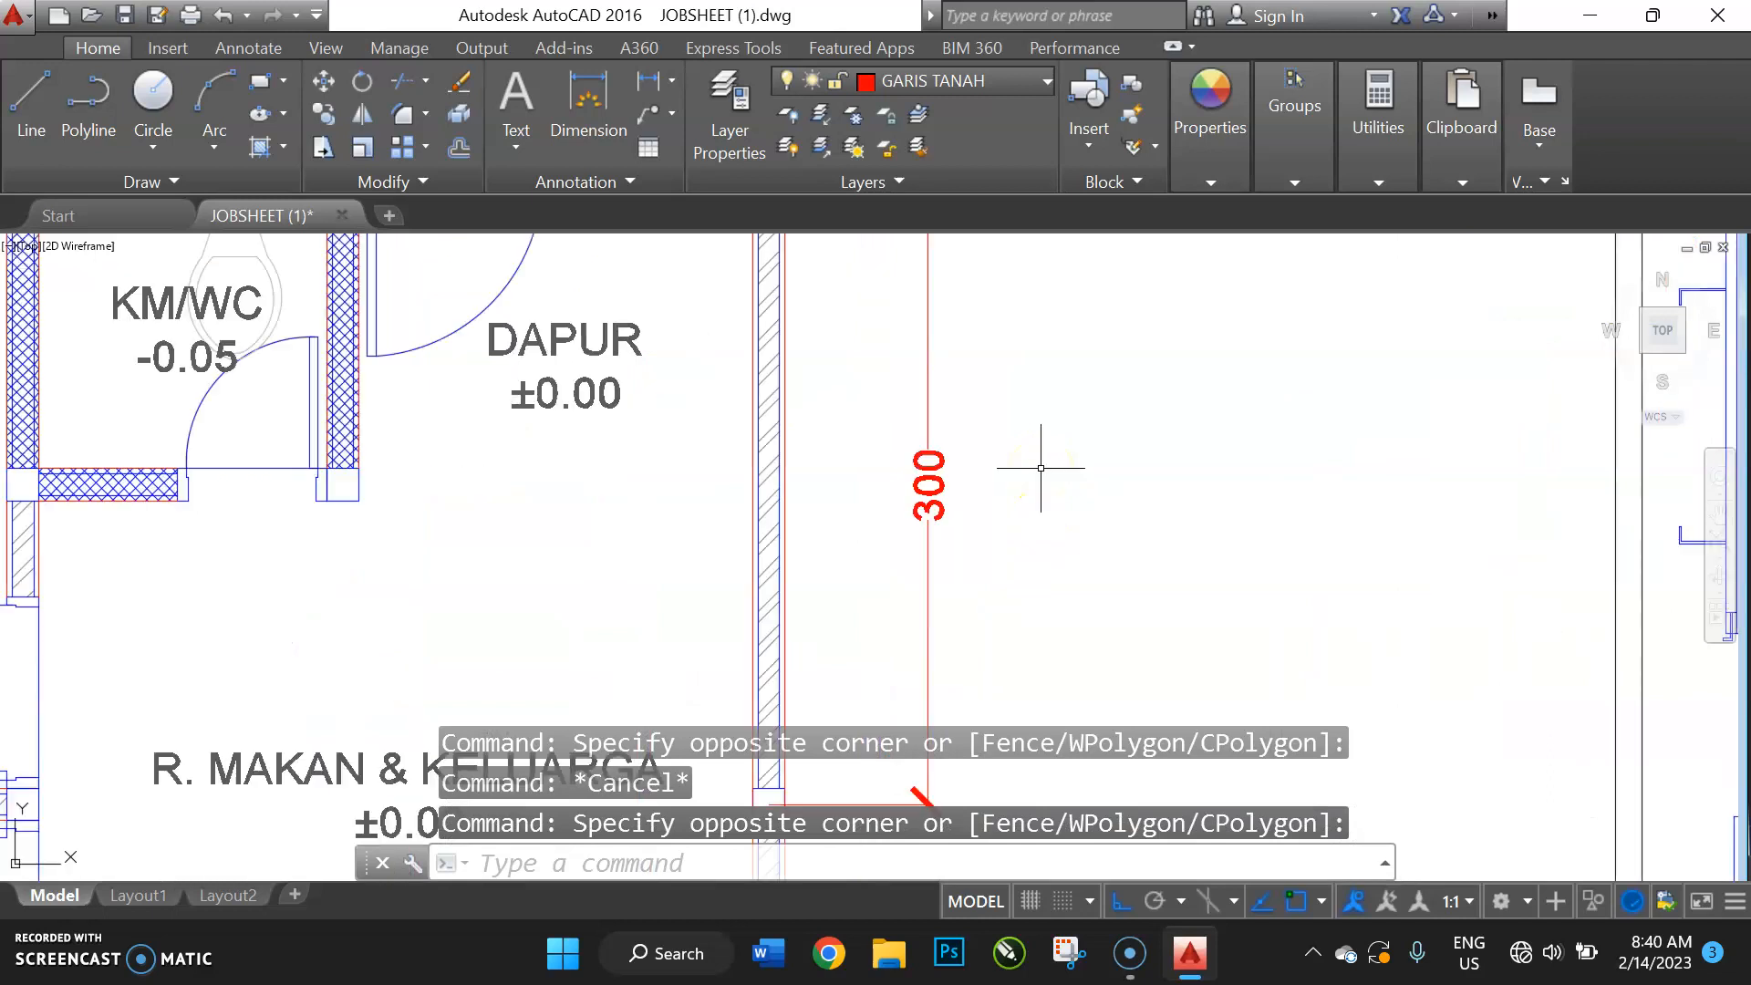
Set the dimension text height of the SKALA SITEPLAN style to 20 and apply it to the drawing
key("Return")
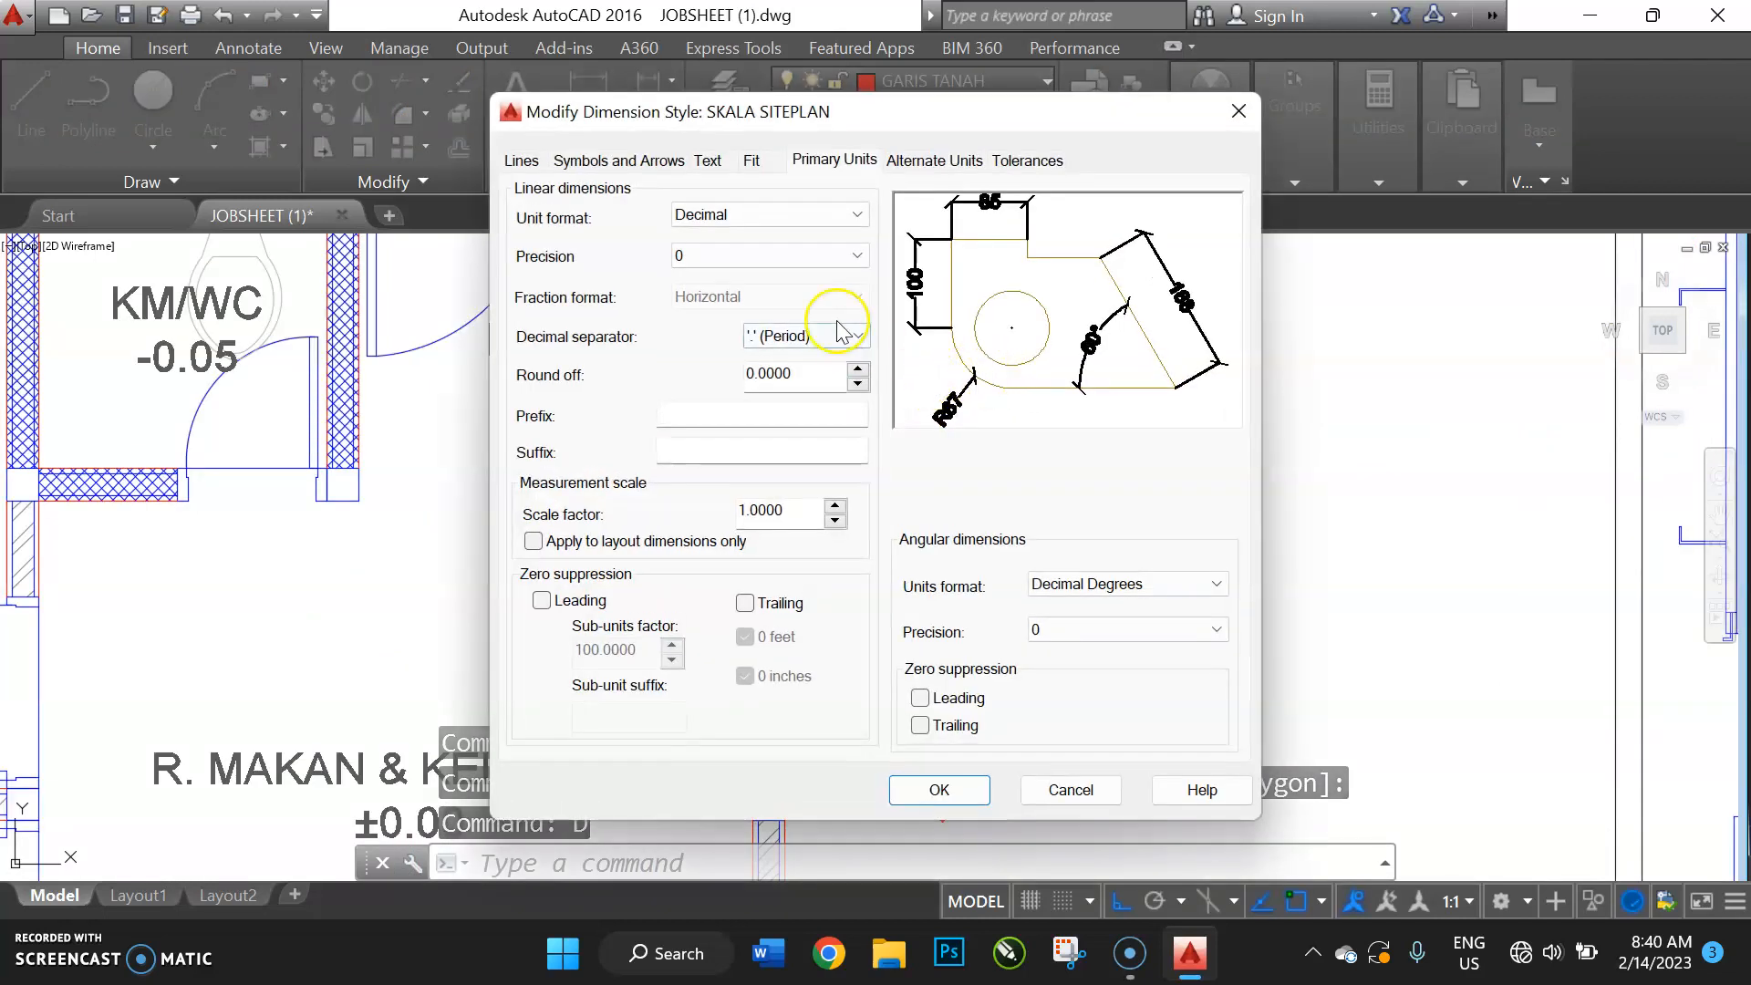
left_click(708, 161)
double_click(803, 358)
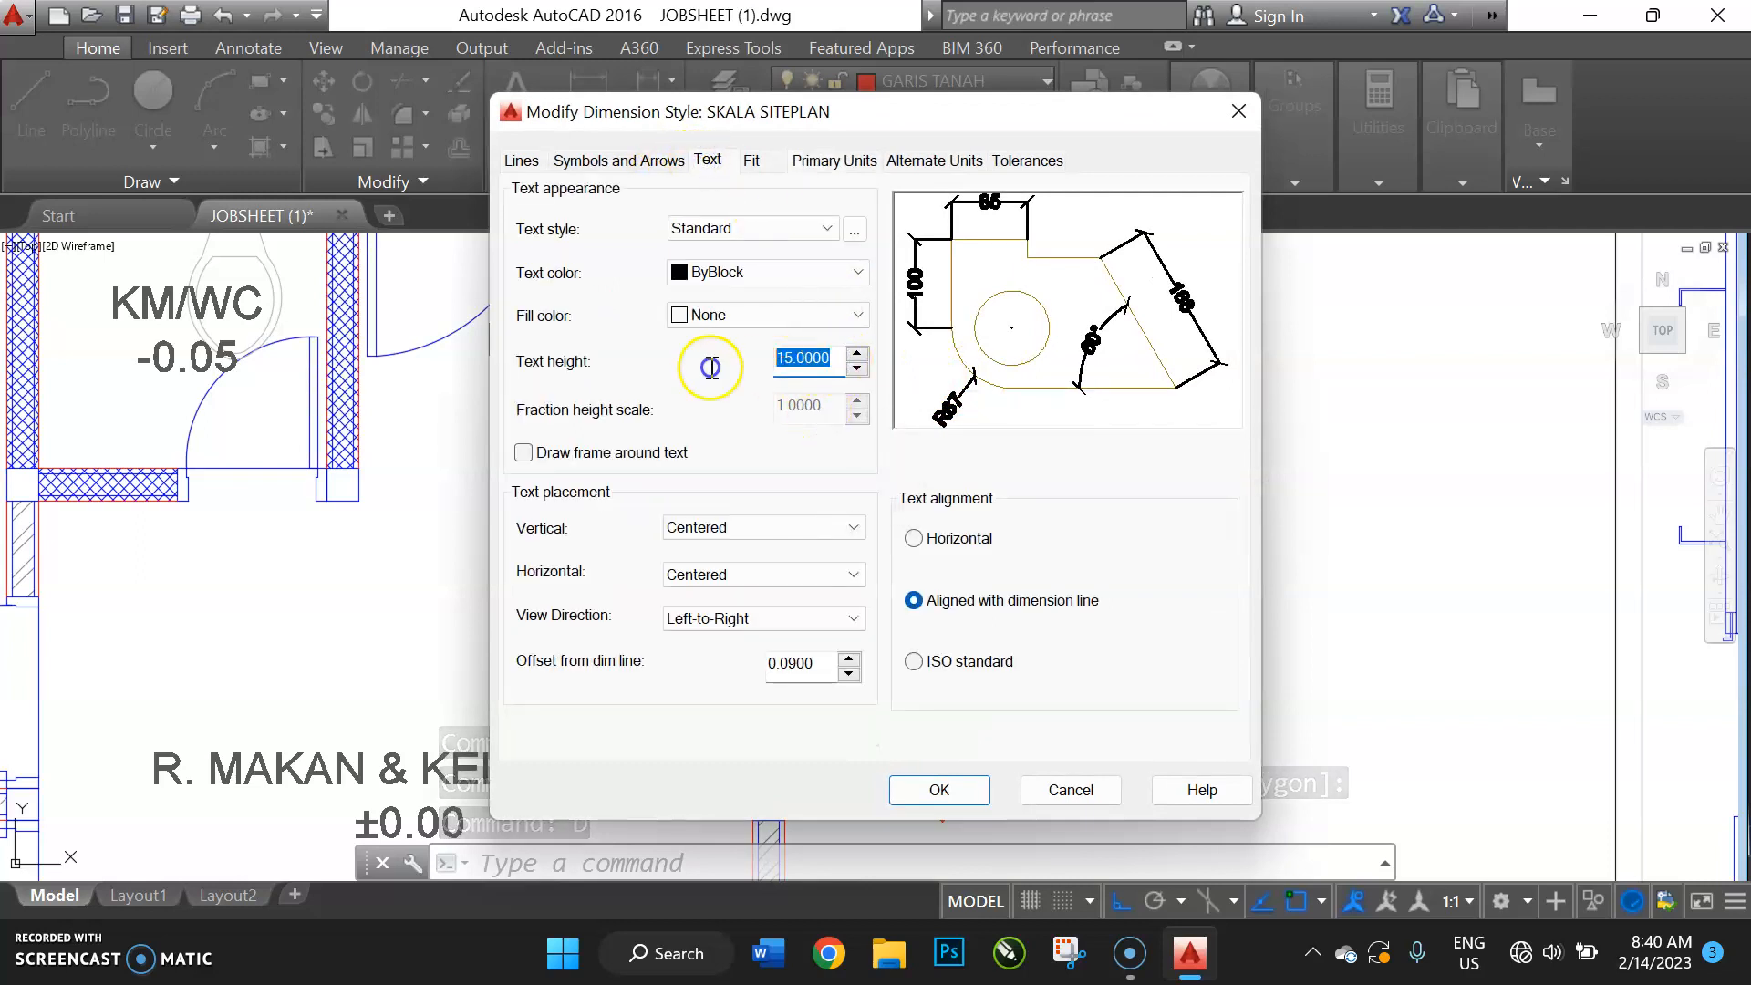
type("20")
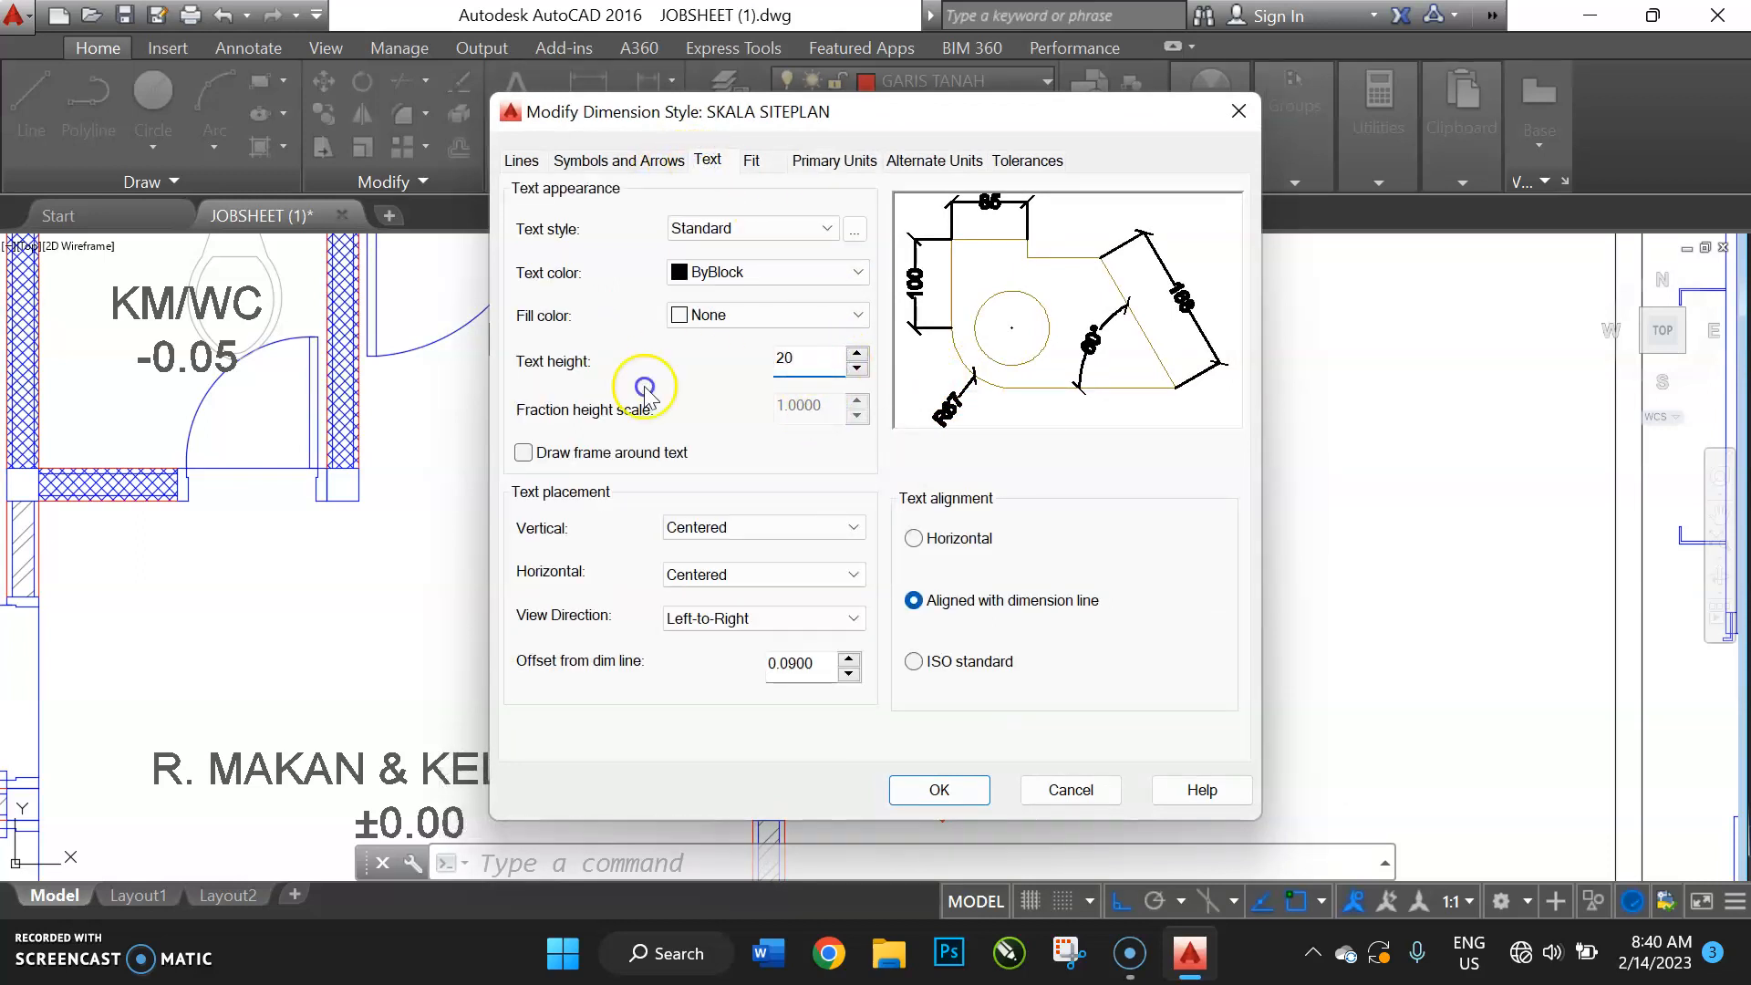
left_click(974, 790)
left_click(1042, 684)
scroll(1031, 621, "down", 4)
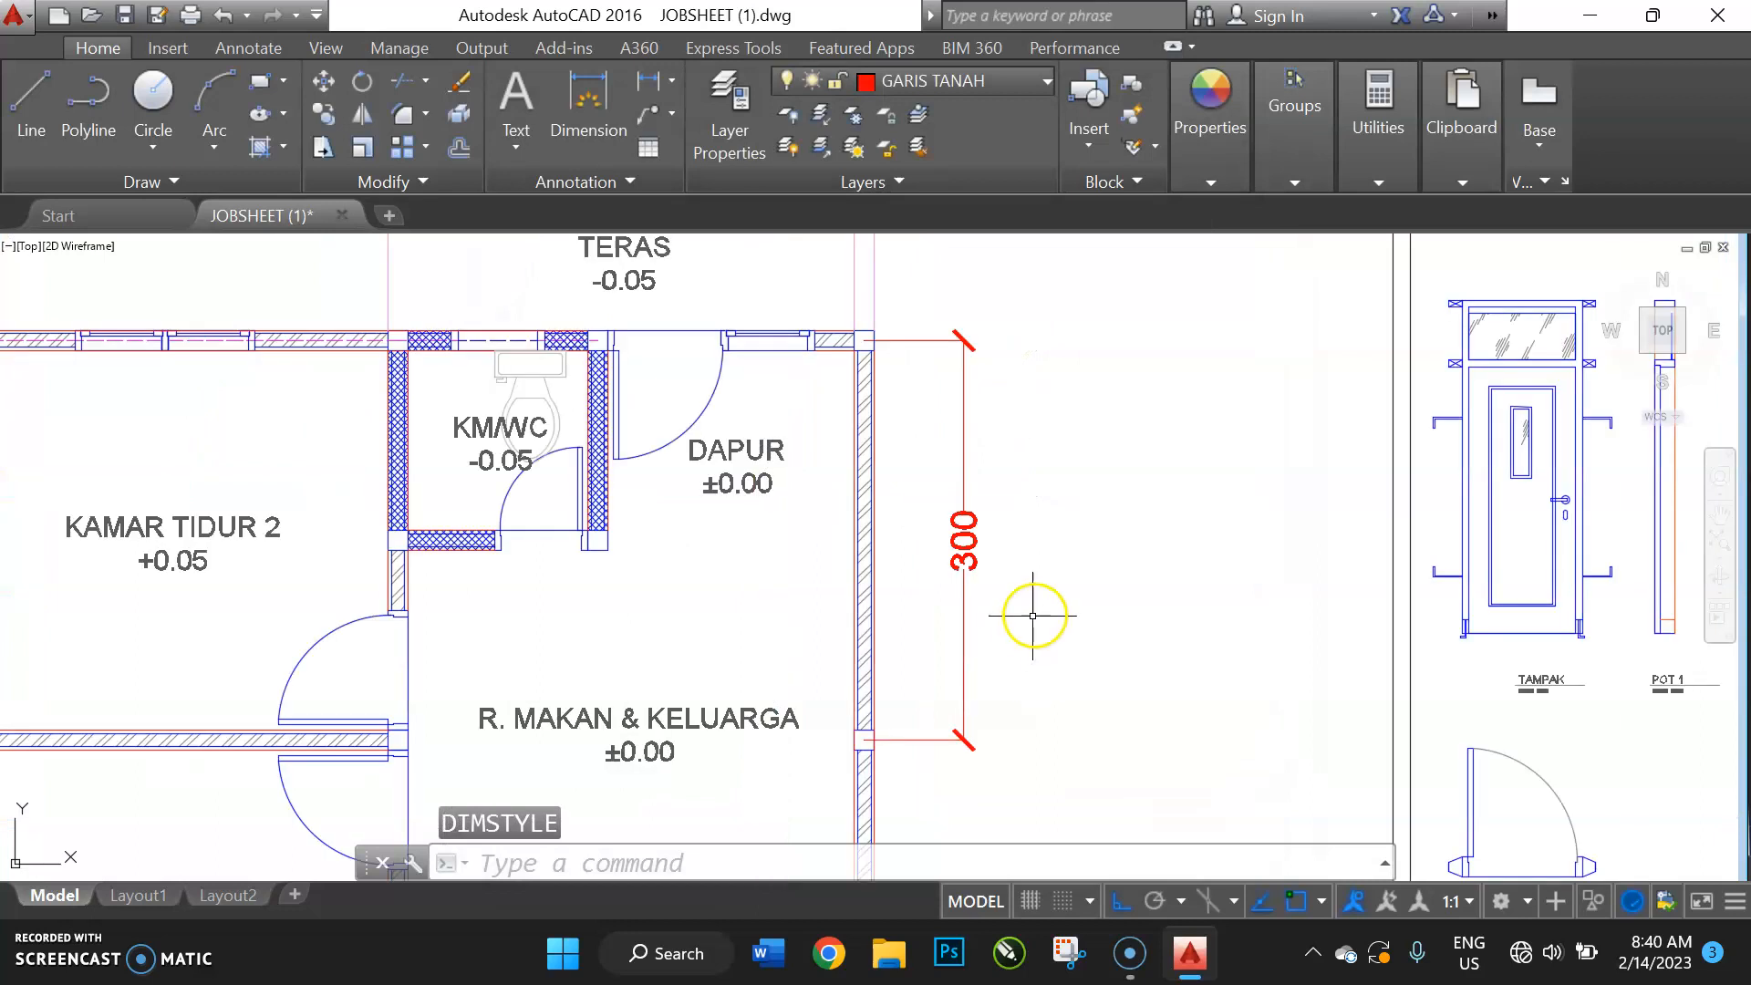
scroll(1059, 614, "up", 2)
middle_click_drag(1024, 625, 743, 614)
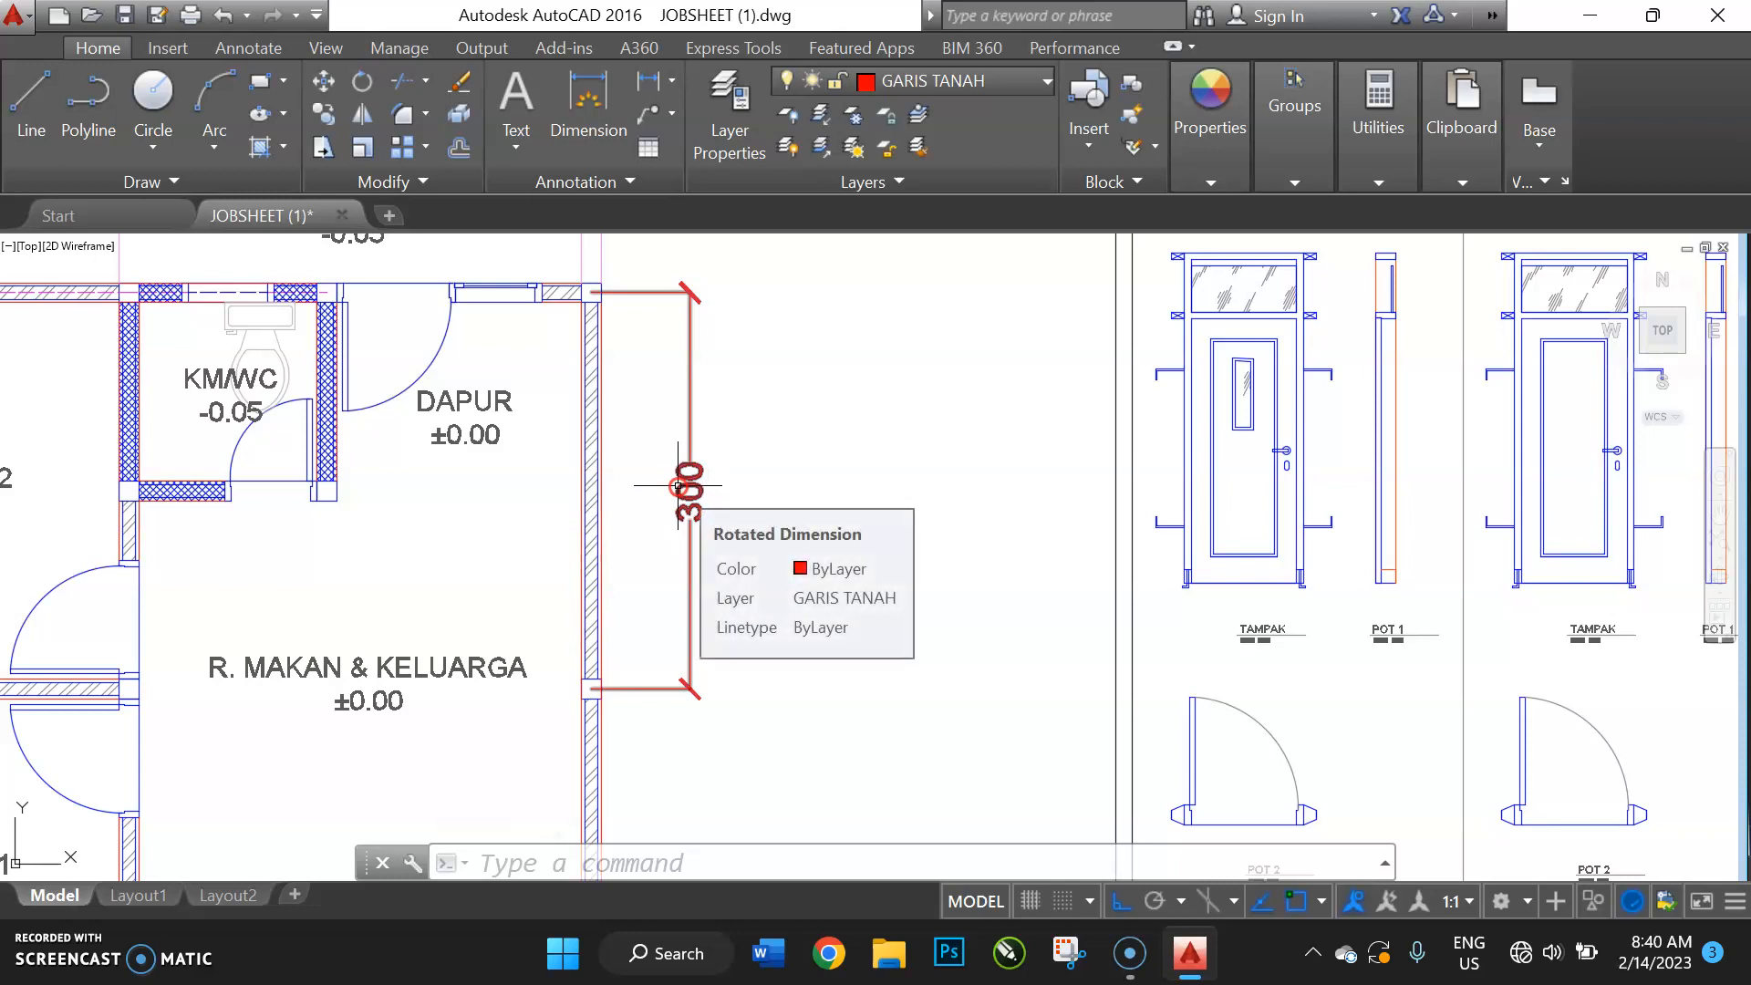
Dimension the narrow left frame section of the P1 door plan in POT 2, placing it just below the frame
scroll(684, 481, "down", 2)
scroll(1078, 705, "up", 2)
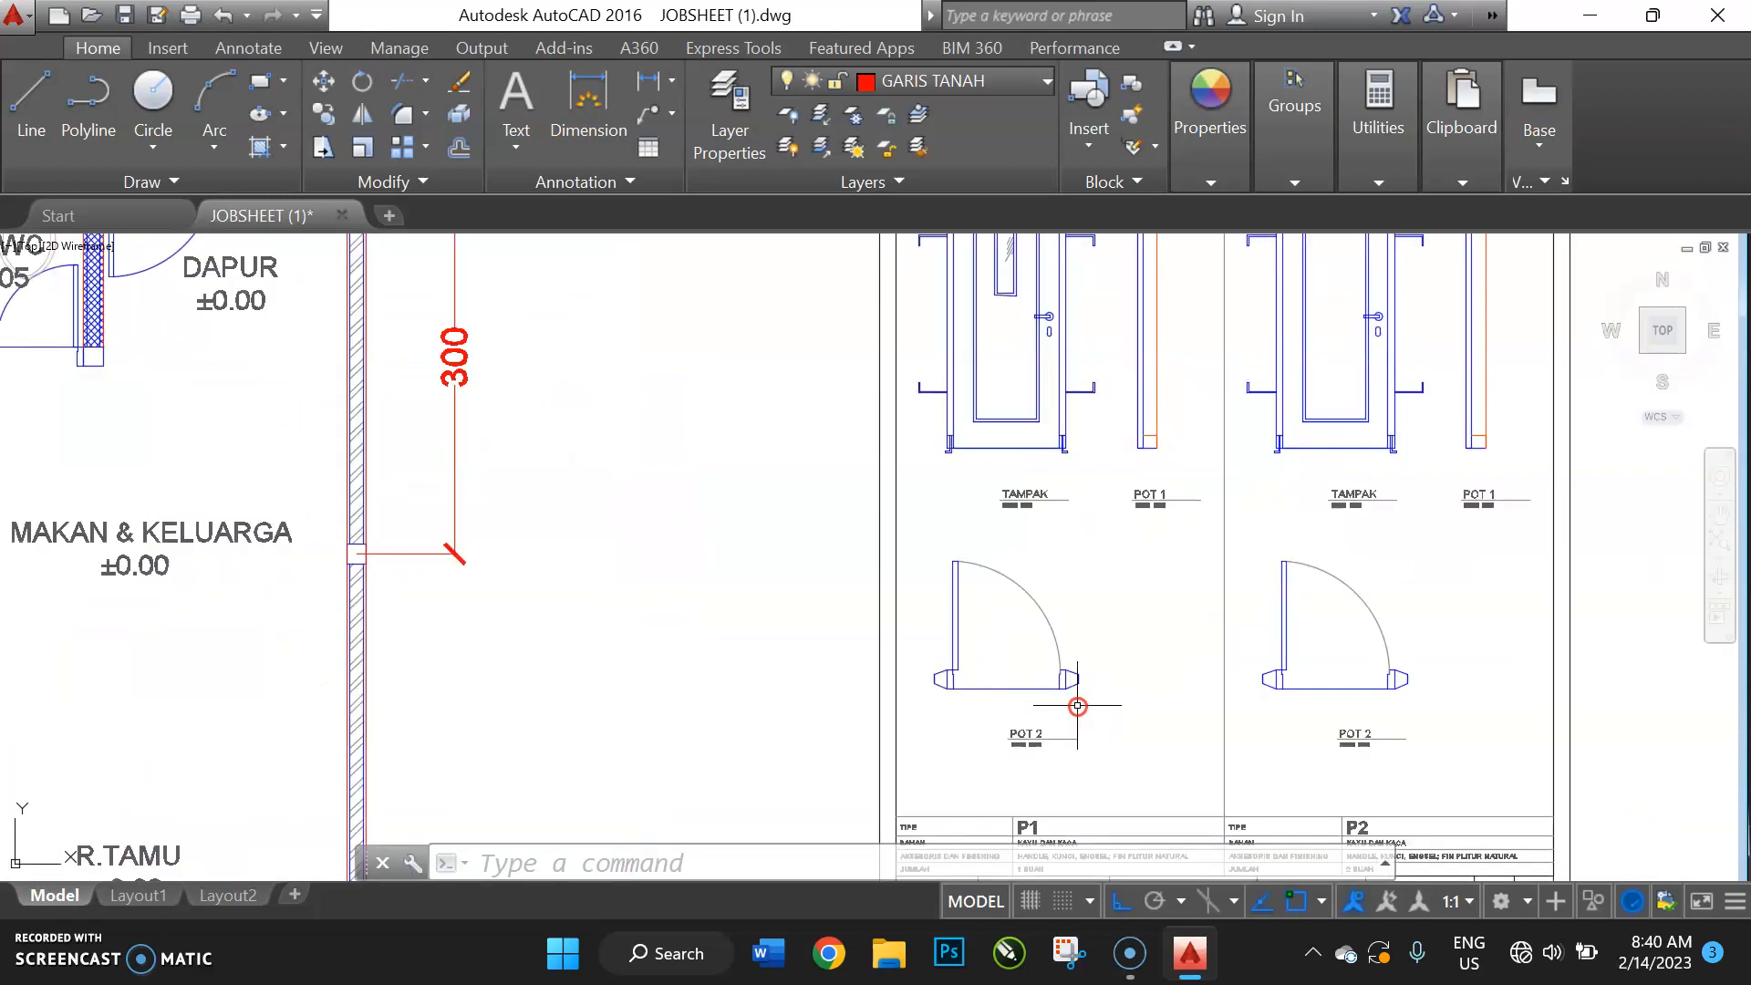
left_click(560, 133)
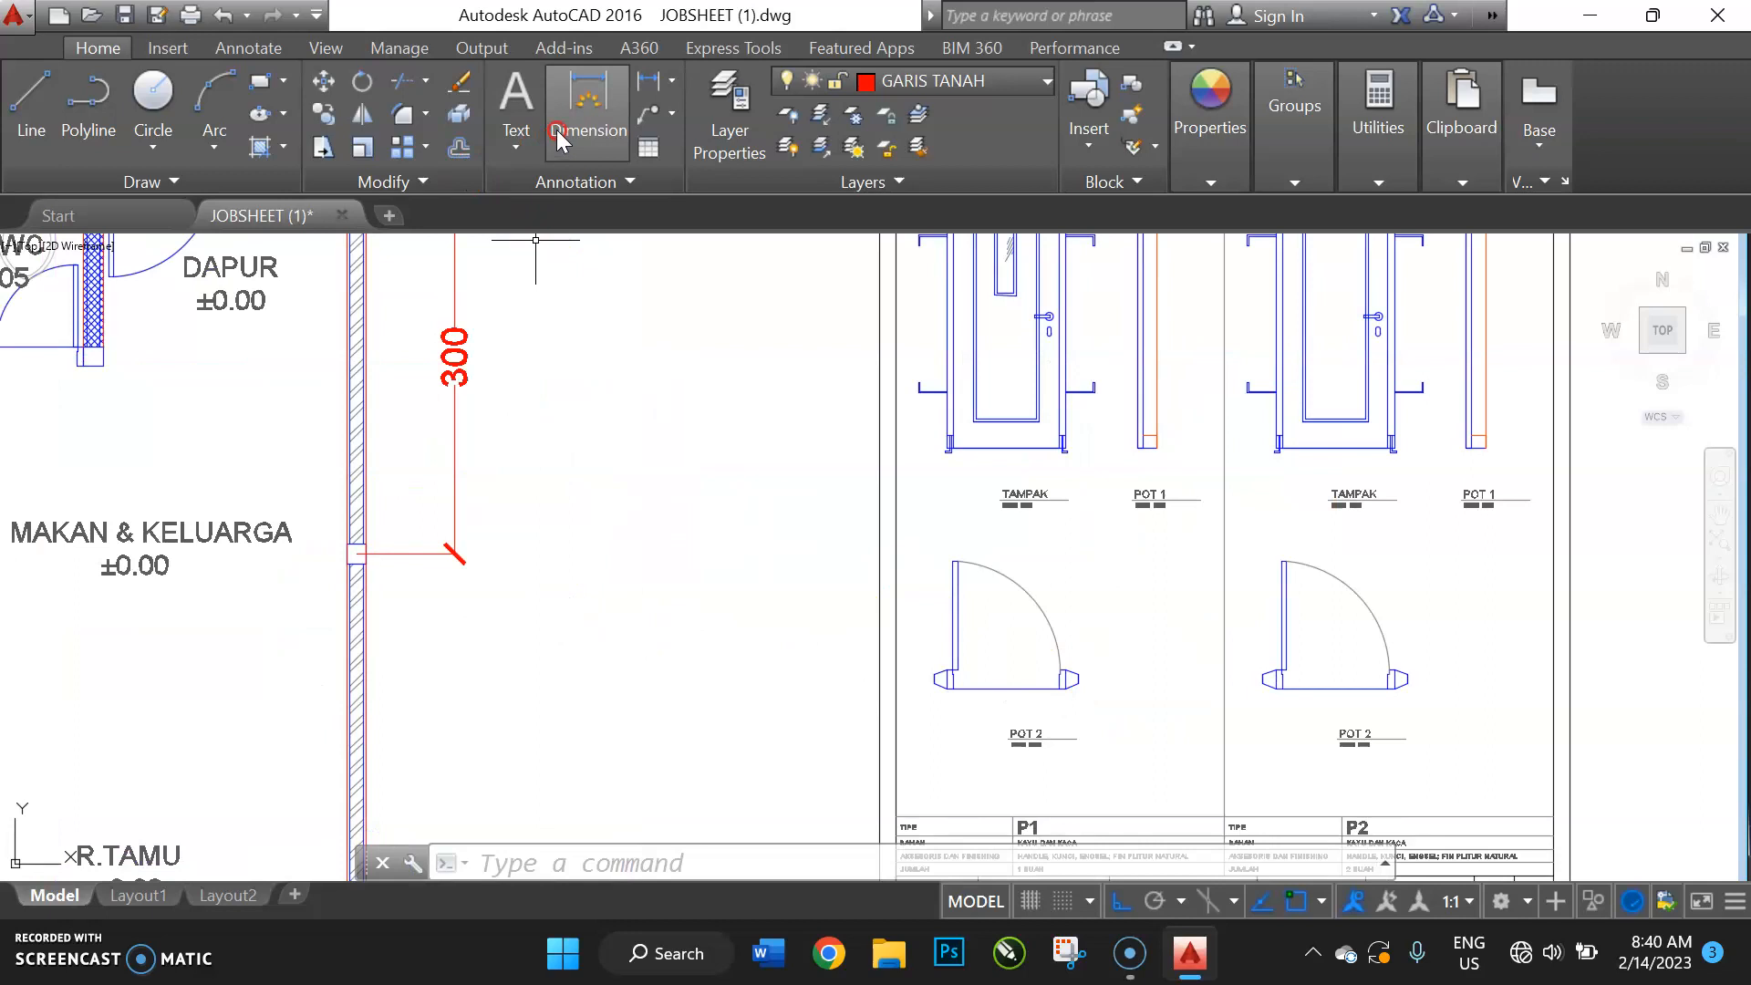
scroll(952, 671, "up", 5)
middle_click_drag(884, 626, 873, 487)
left_click(822, 498)
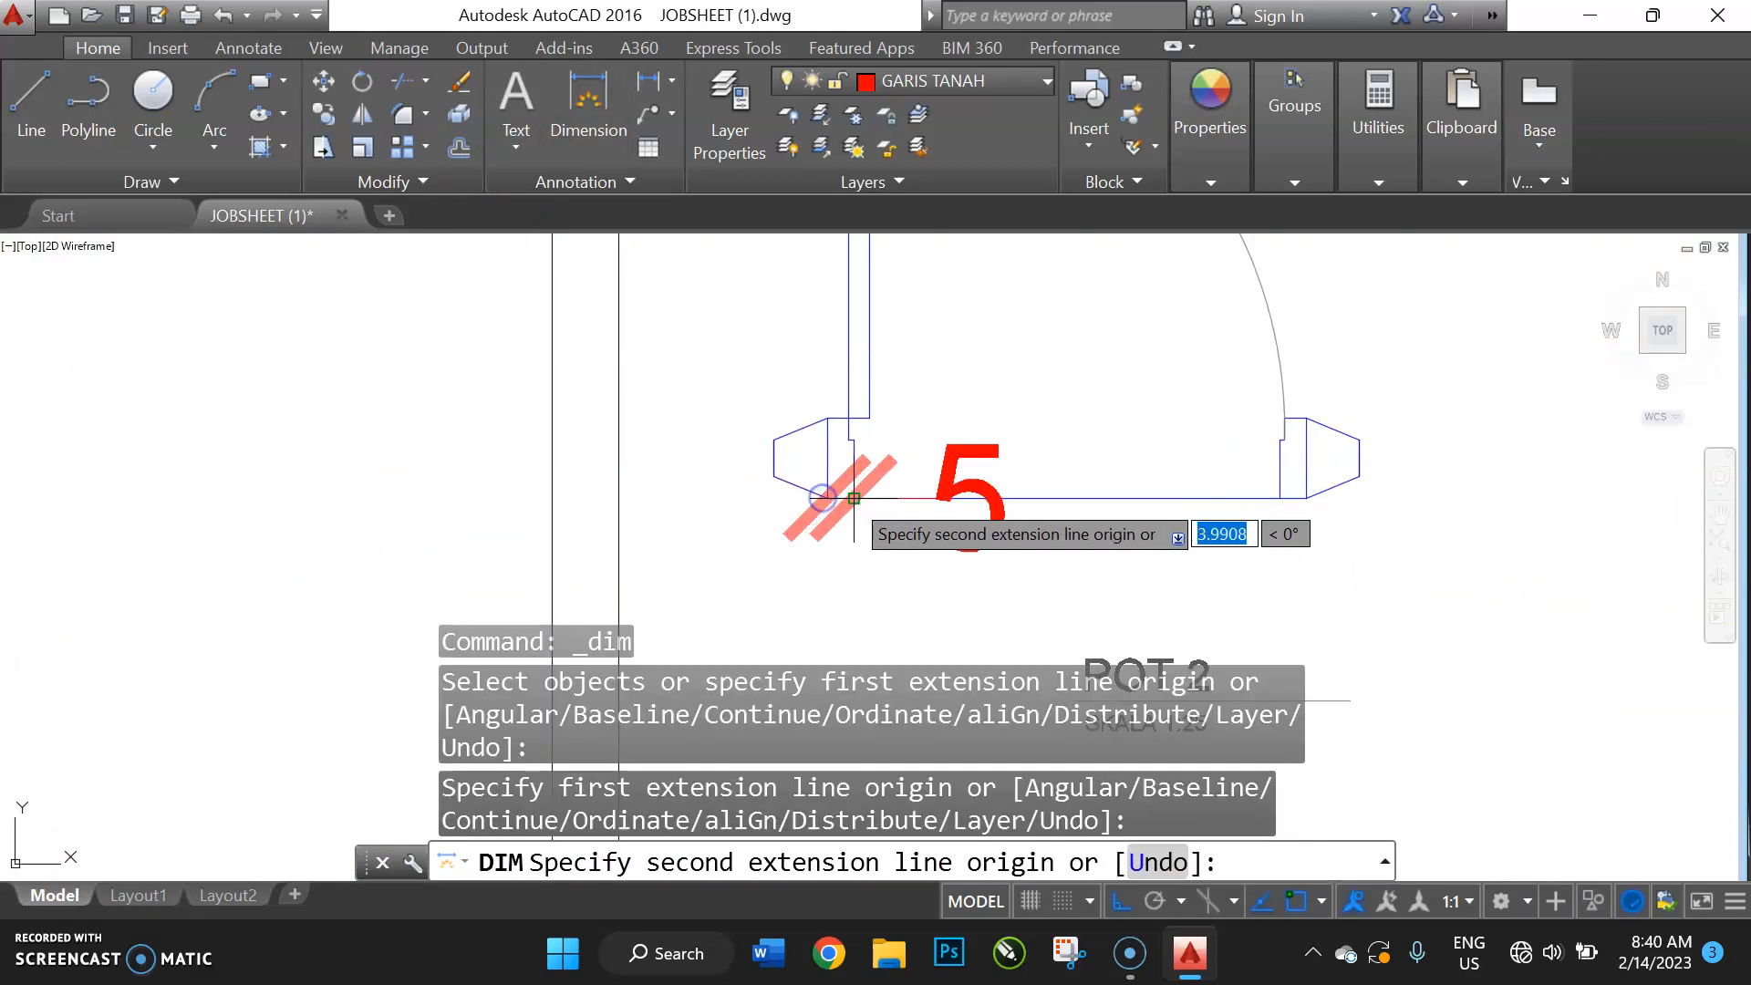
left_click(854, 498)
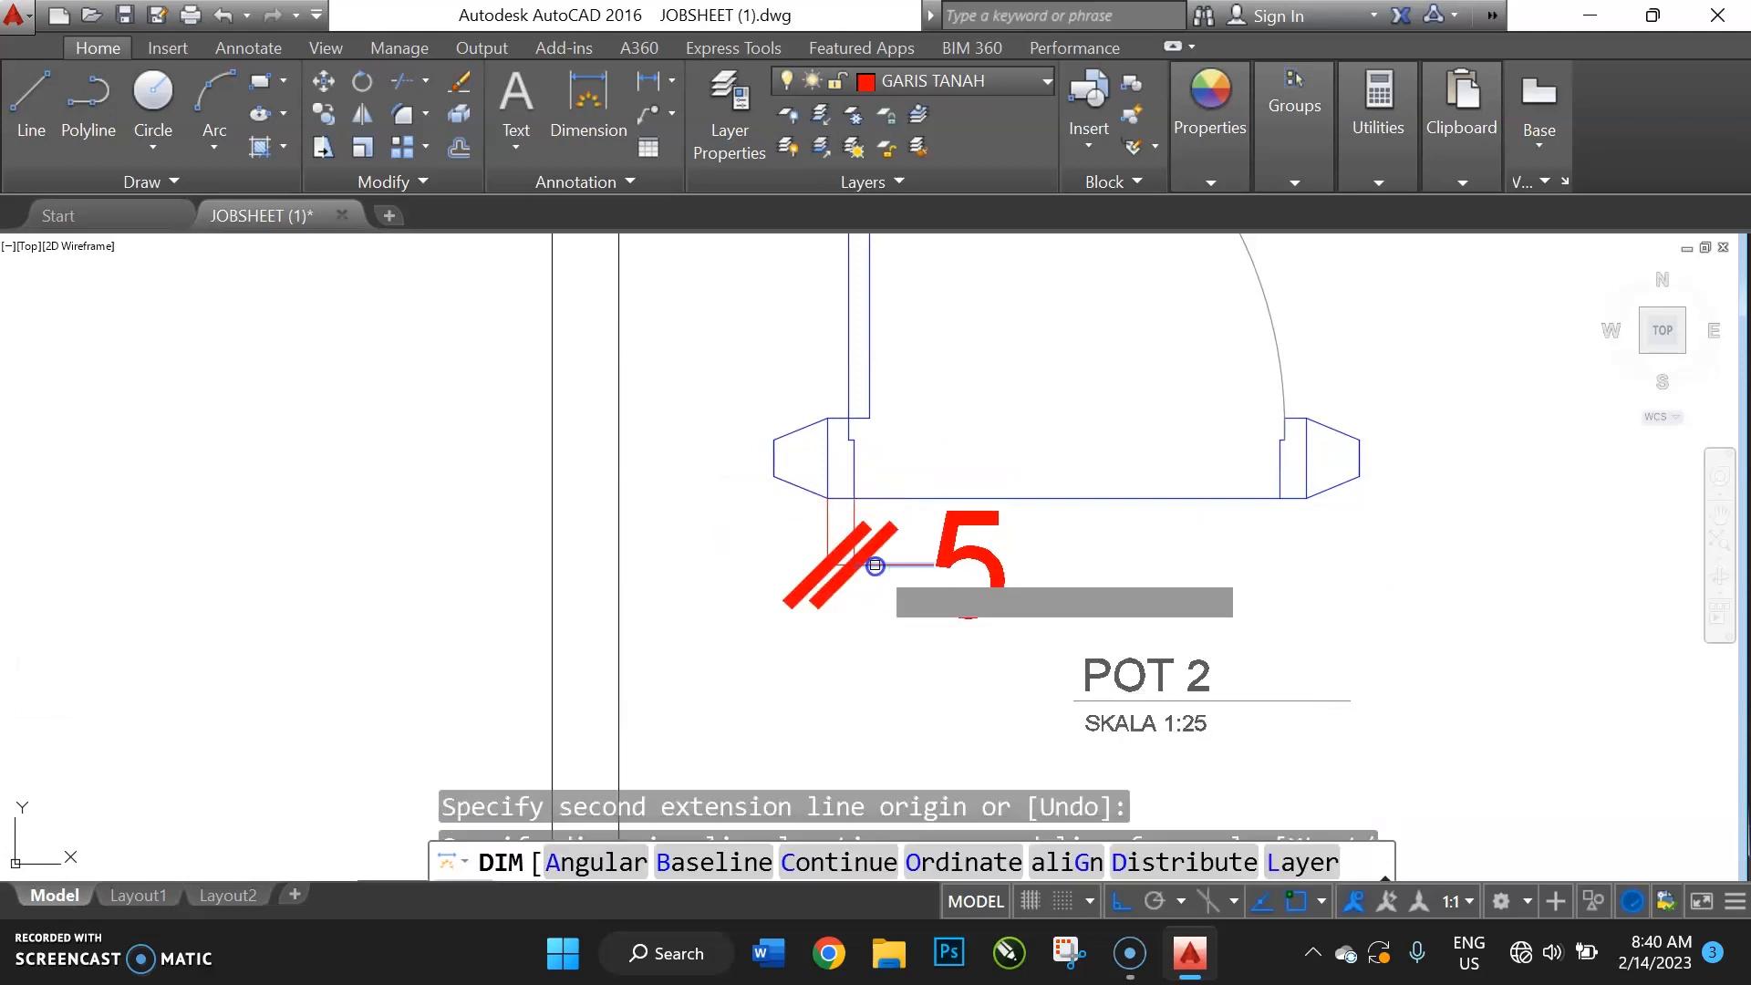
Dimension the P1 door opening width between the two frames in POT 2, aligned with the neighbouring frame dimension
left_click(854, 498)
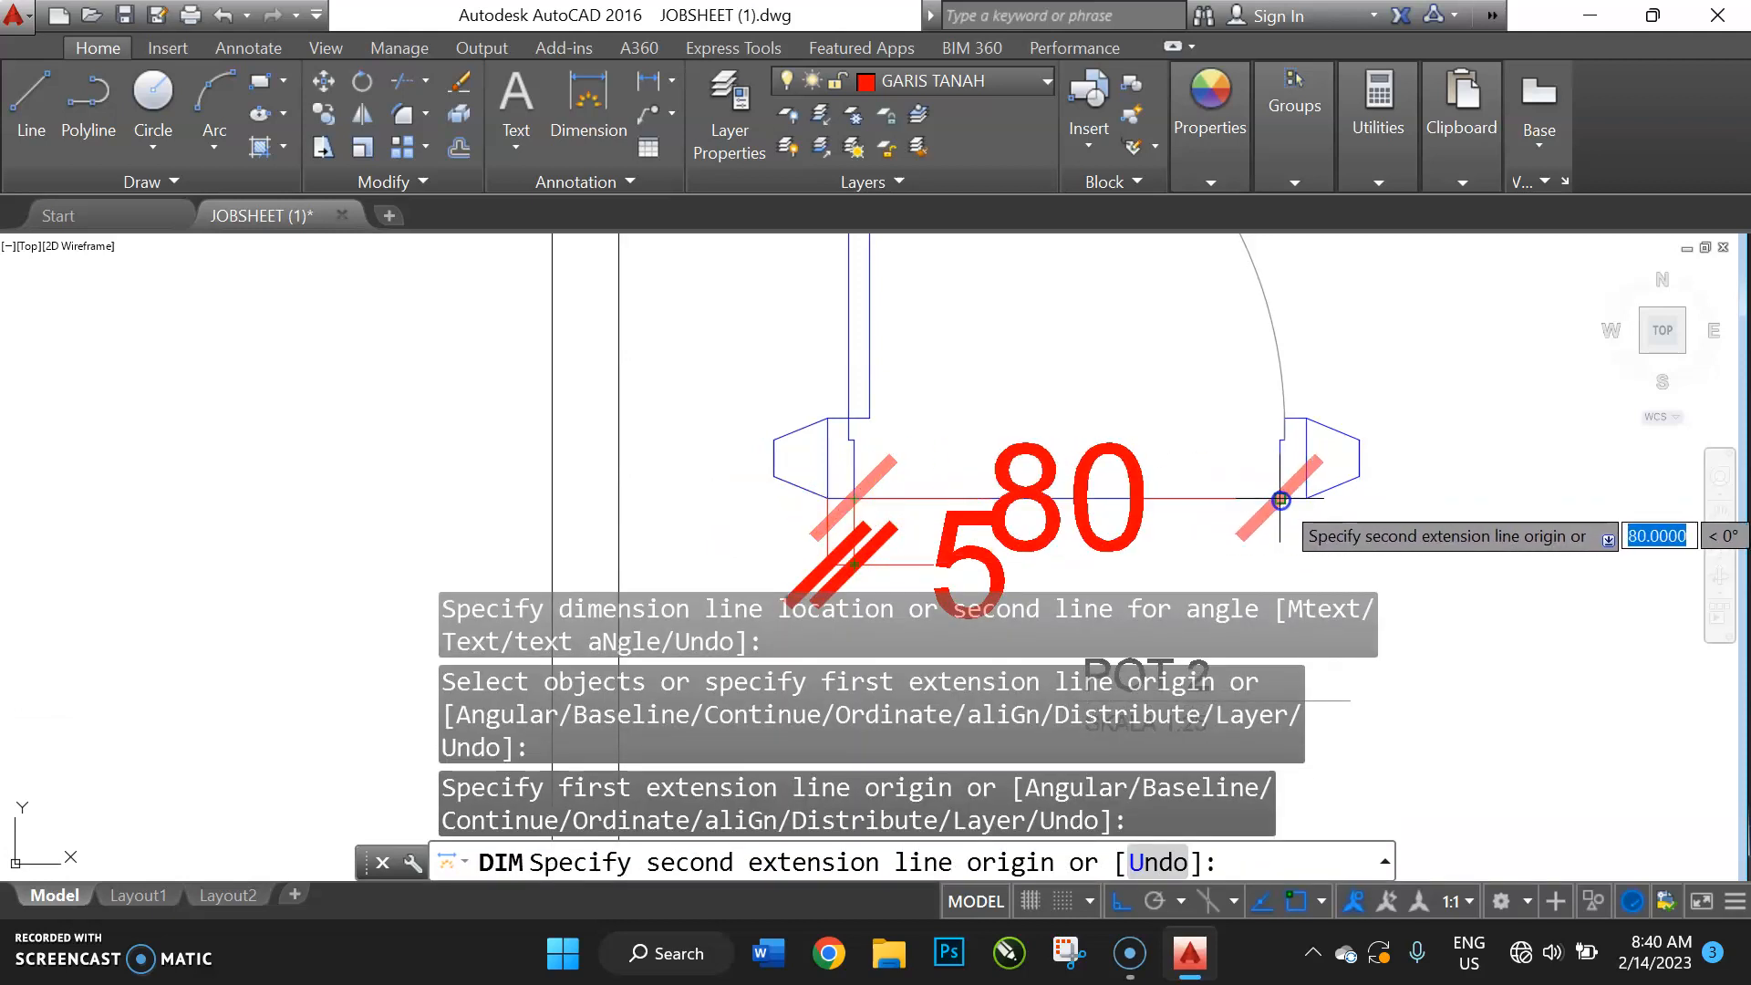
left_click(1281, 500)
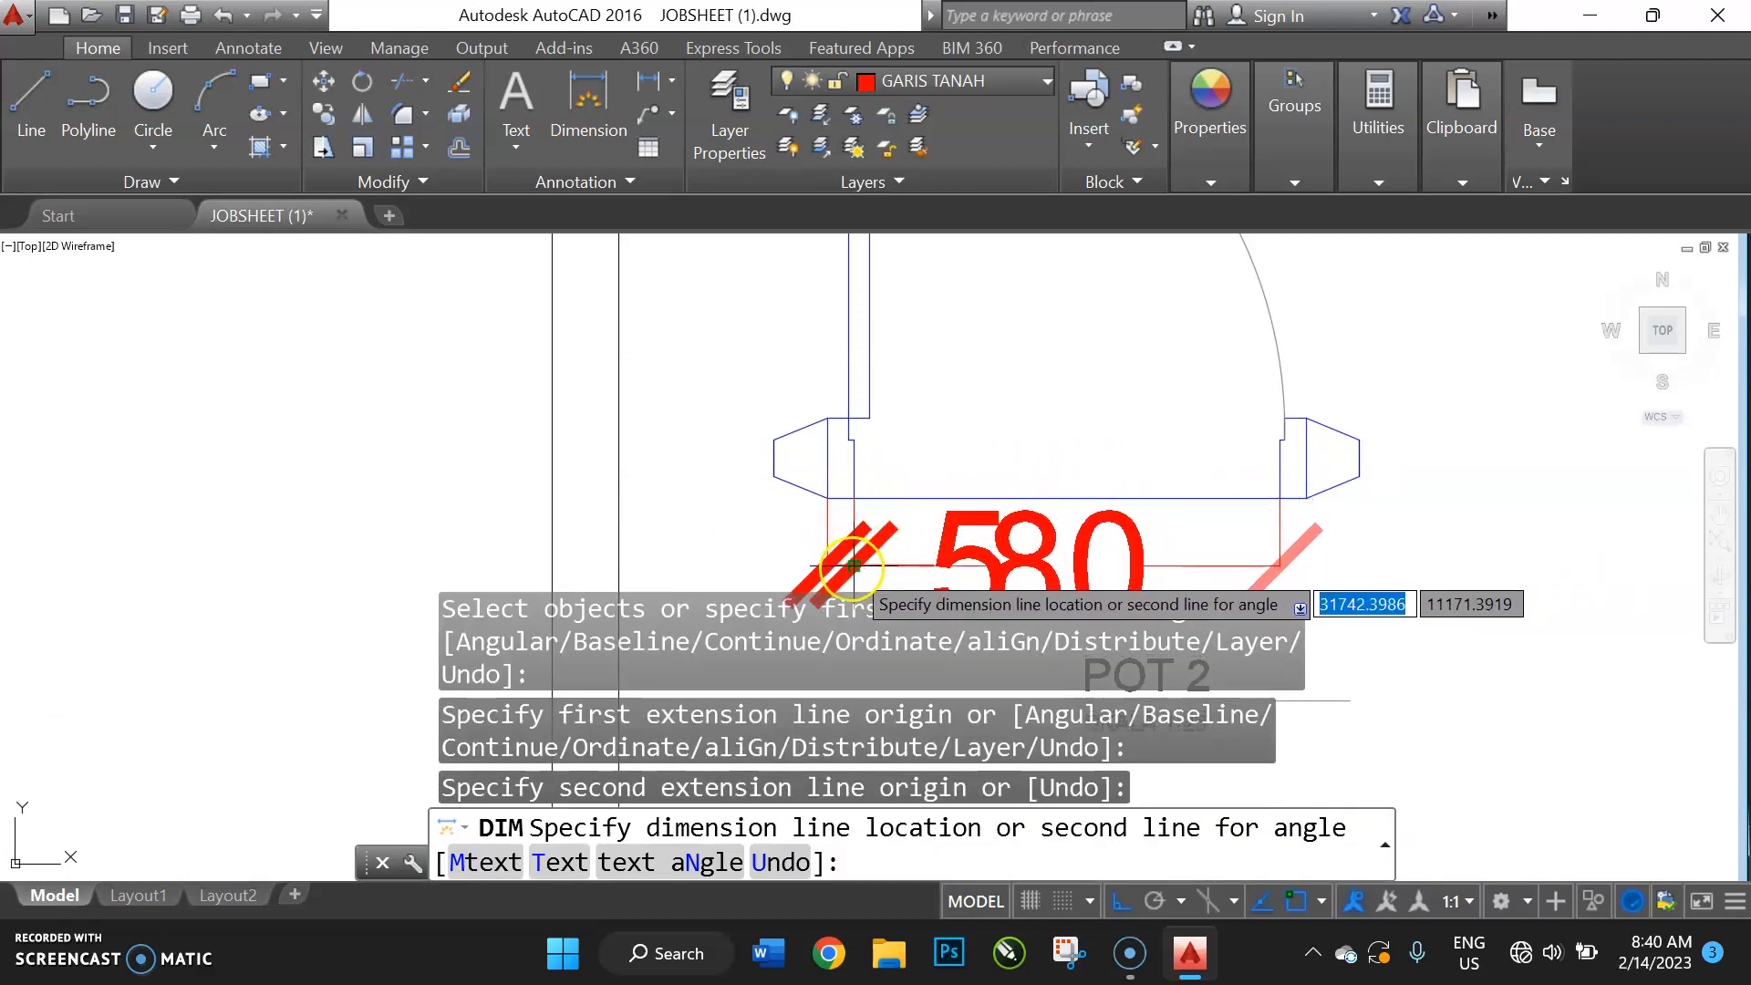
left_click(854, 566)
key("Escape")
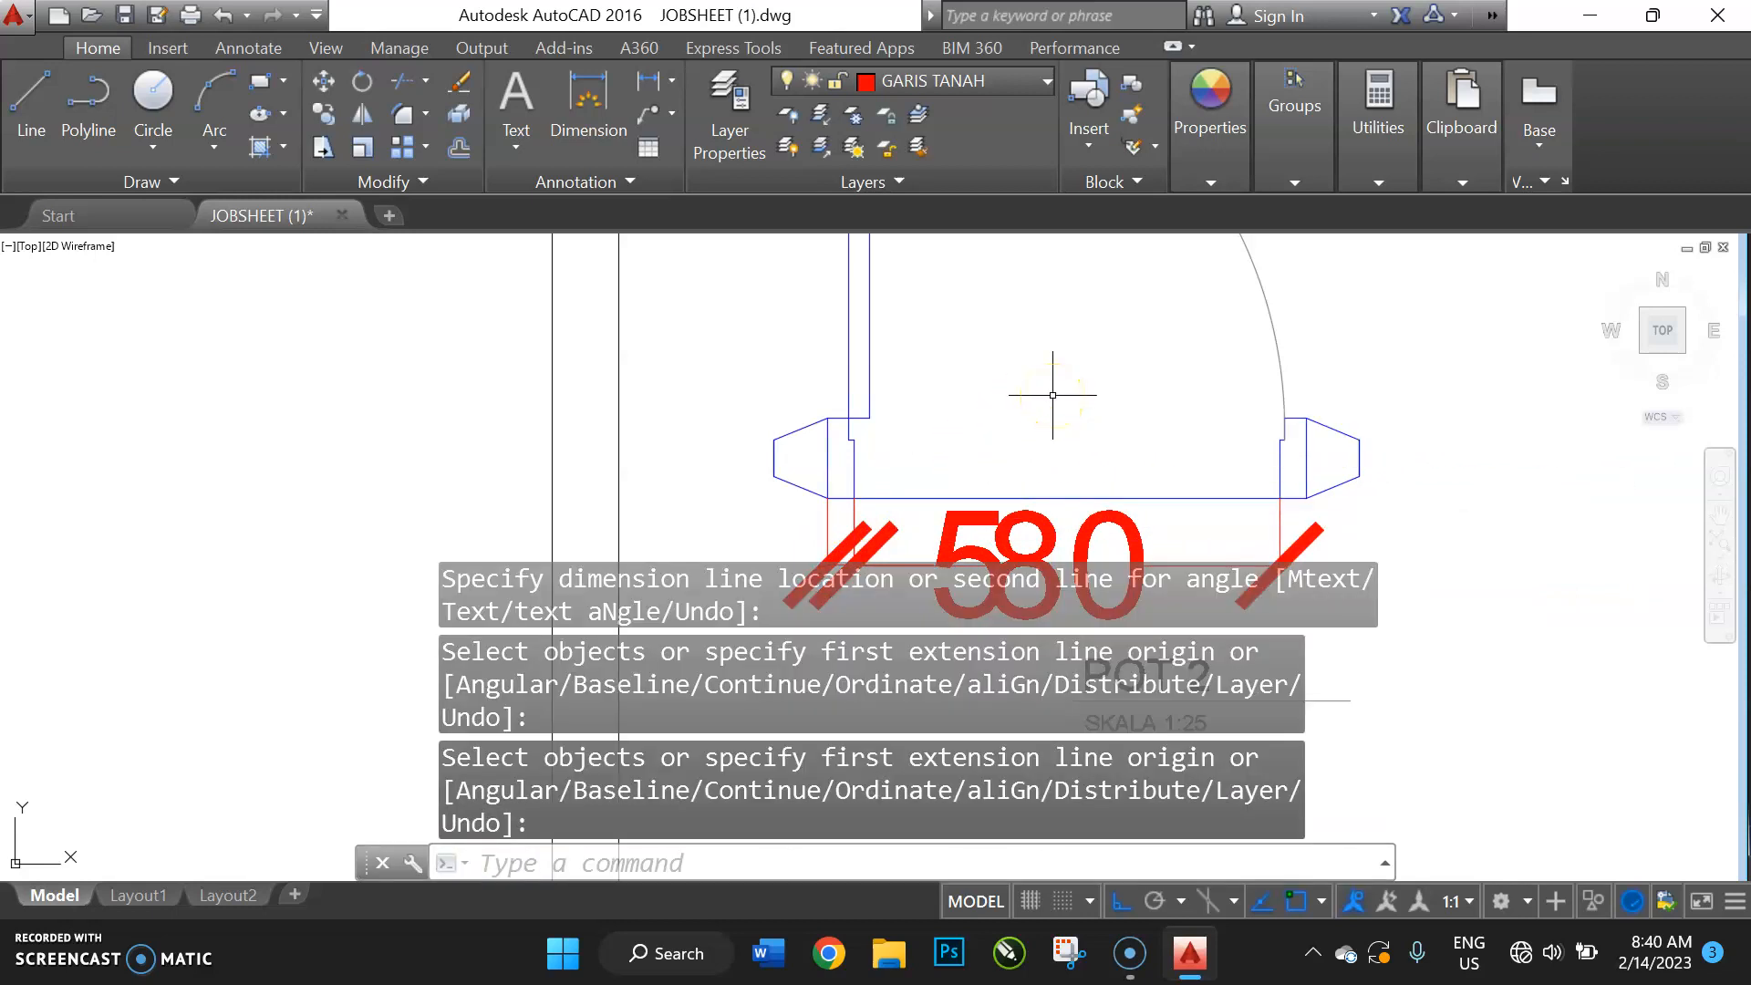
scroll(1053, 401, "down", 3)
scroll(875, 499, "down", 3)
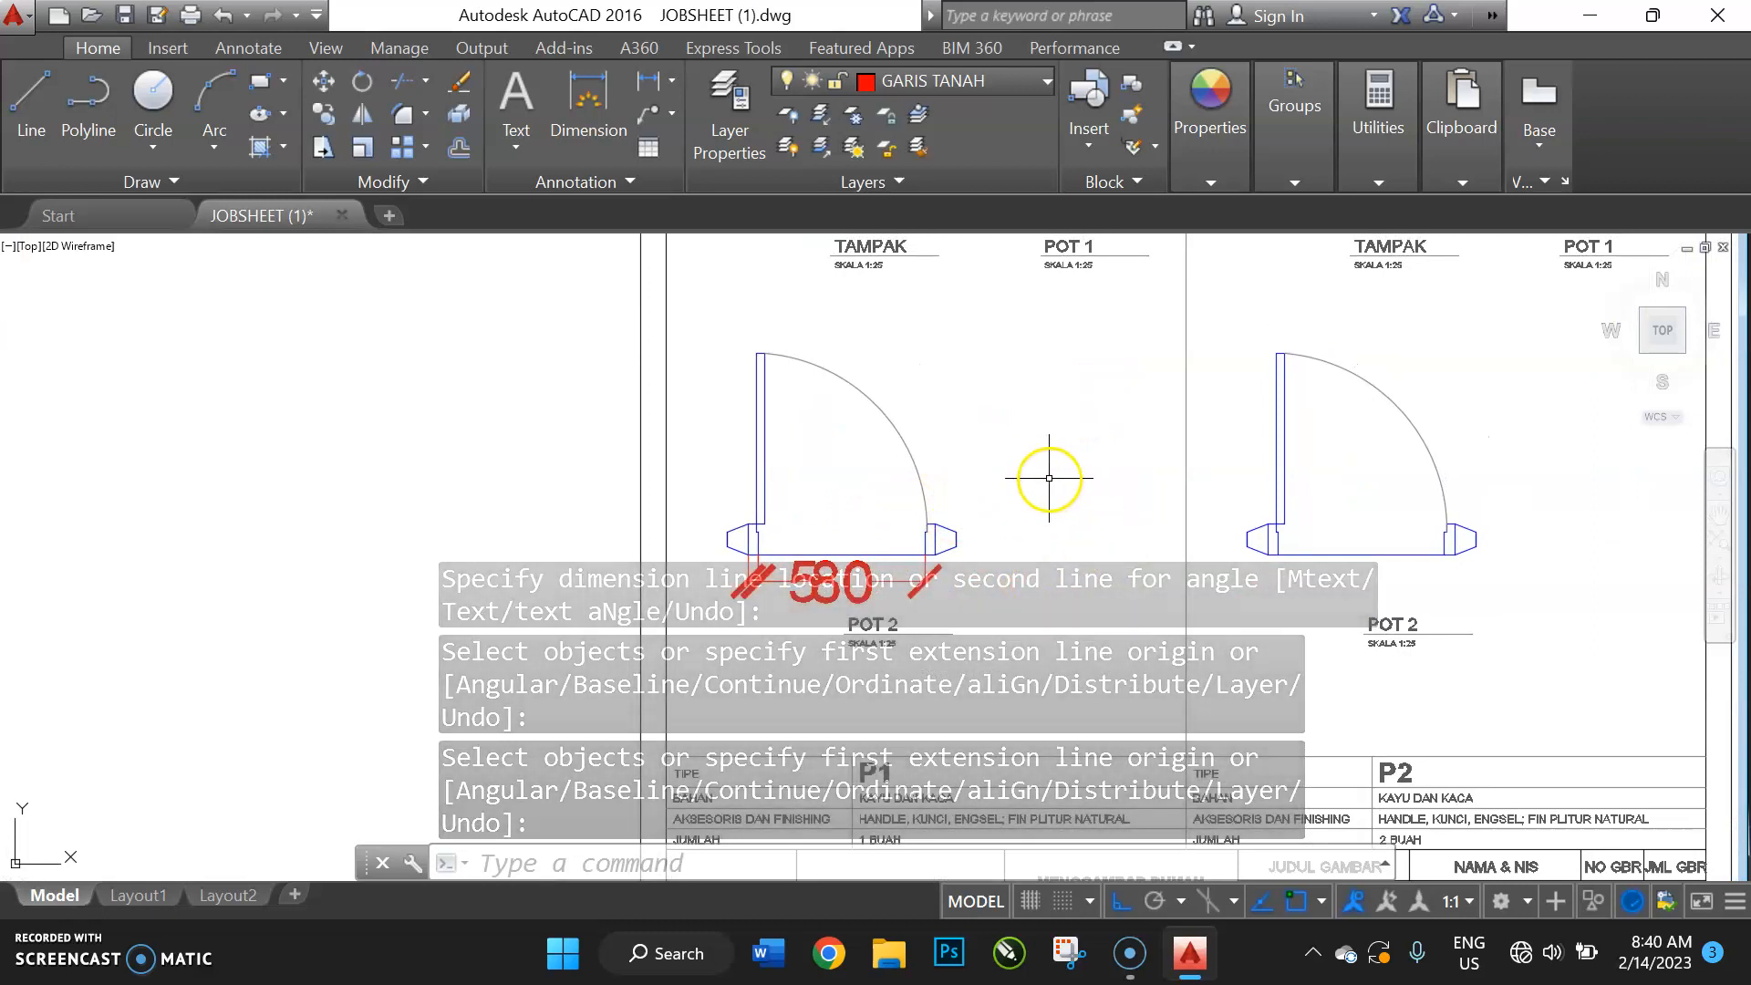
middle_click_drag(1046, 462, 1106, 438)
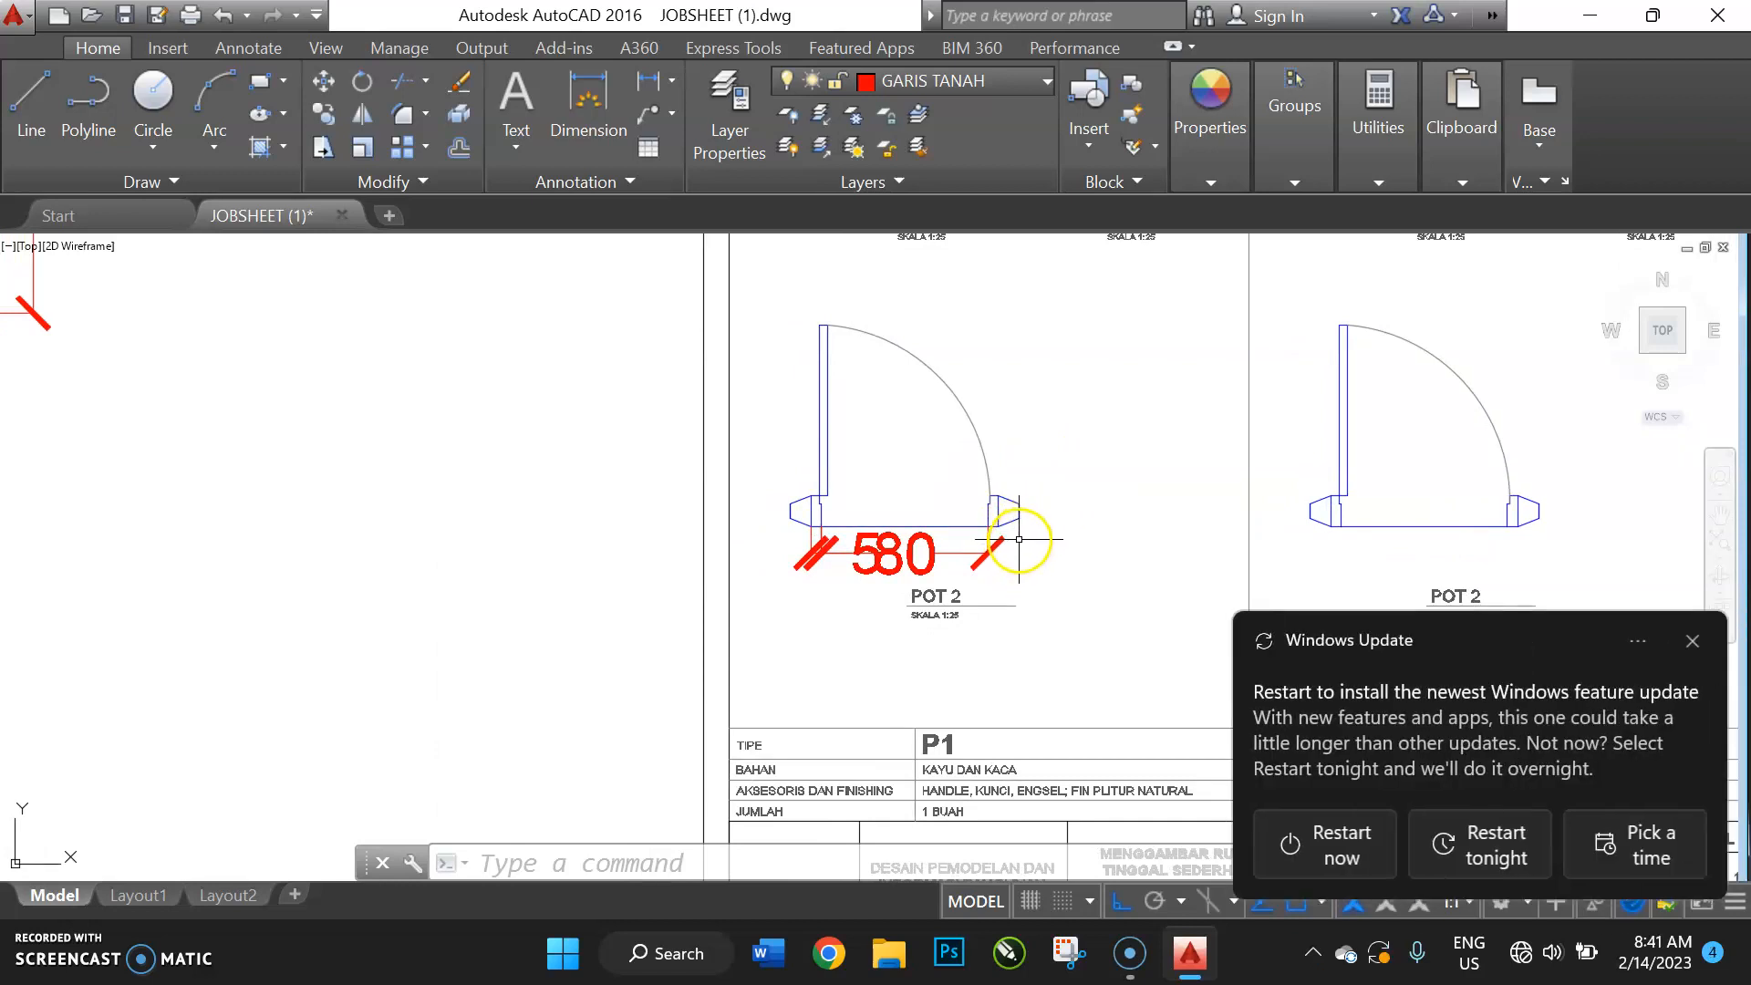
Delete the two oversized dimensions below the P1 door plan in POT 2
left_click(1019, 539)
left_click(780, 573)
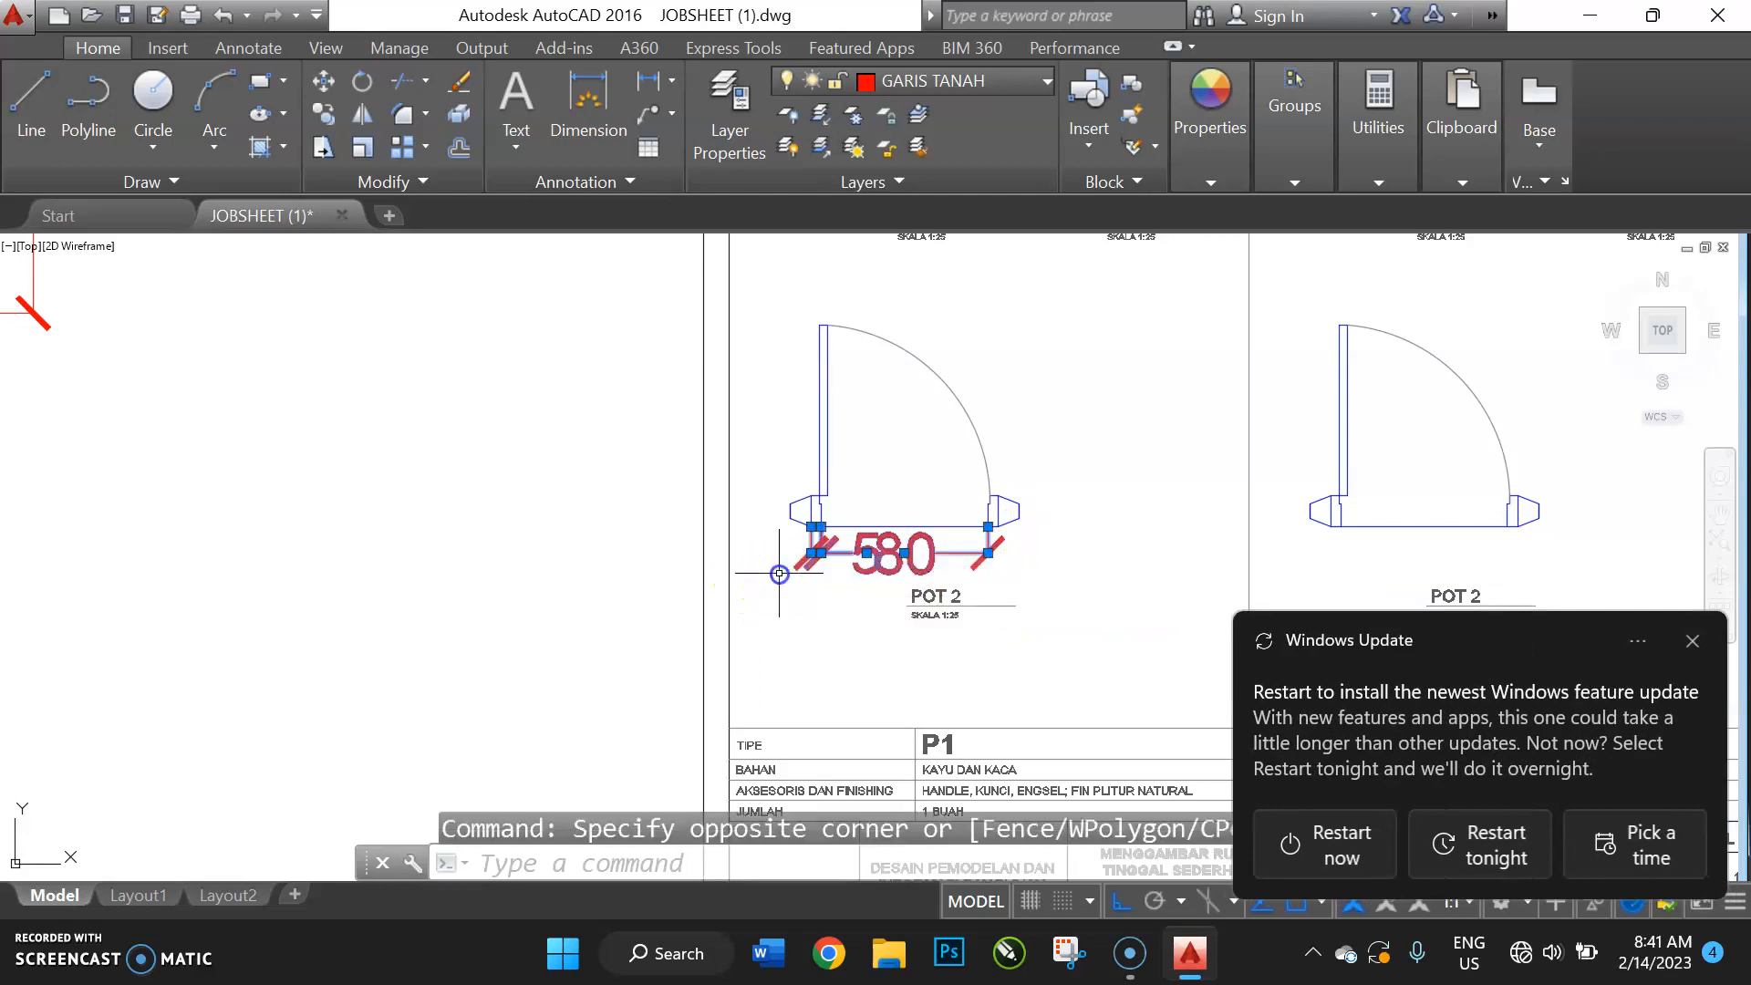
key("Delete")
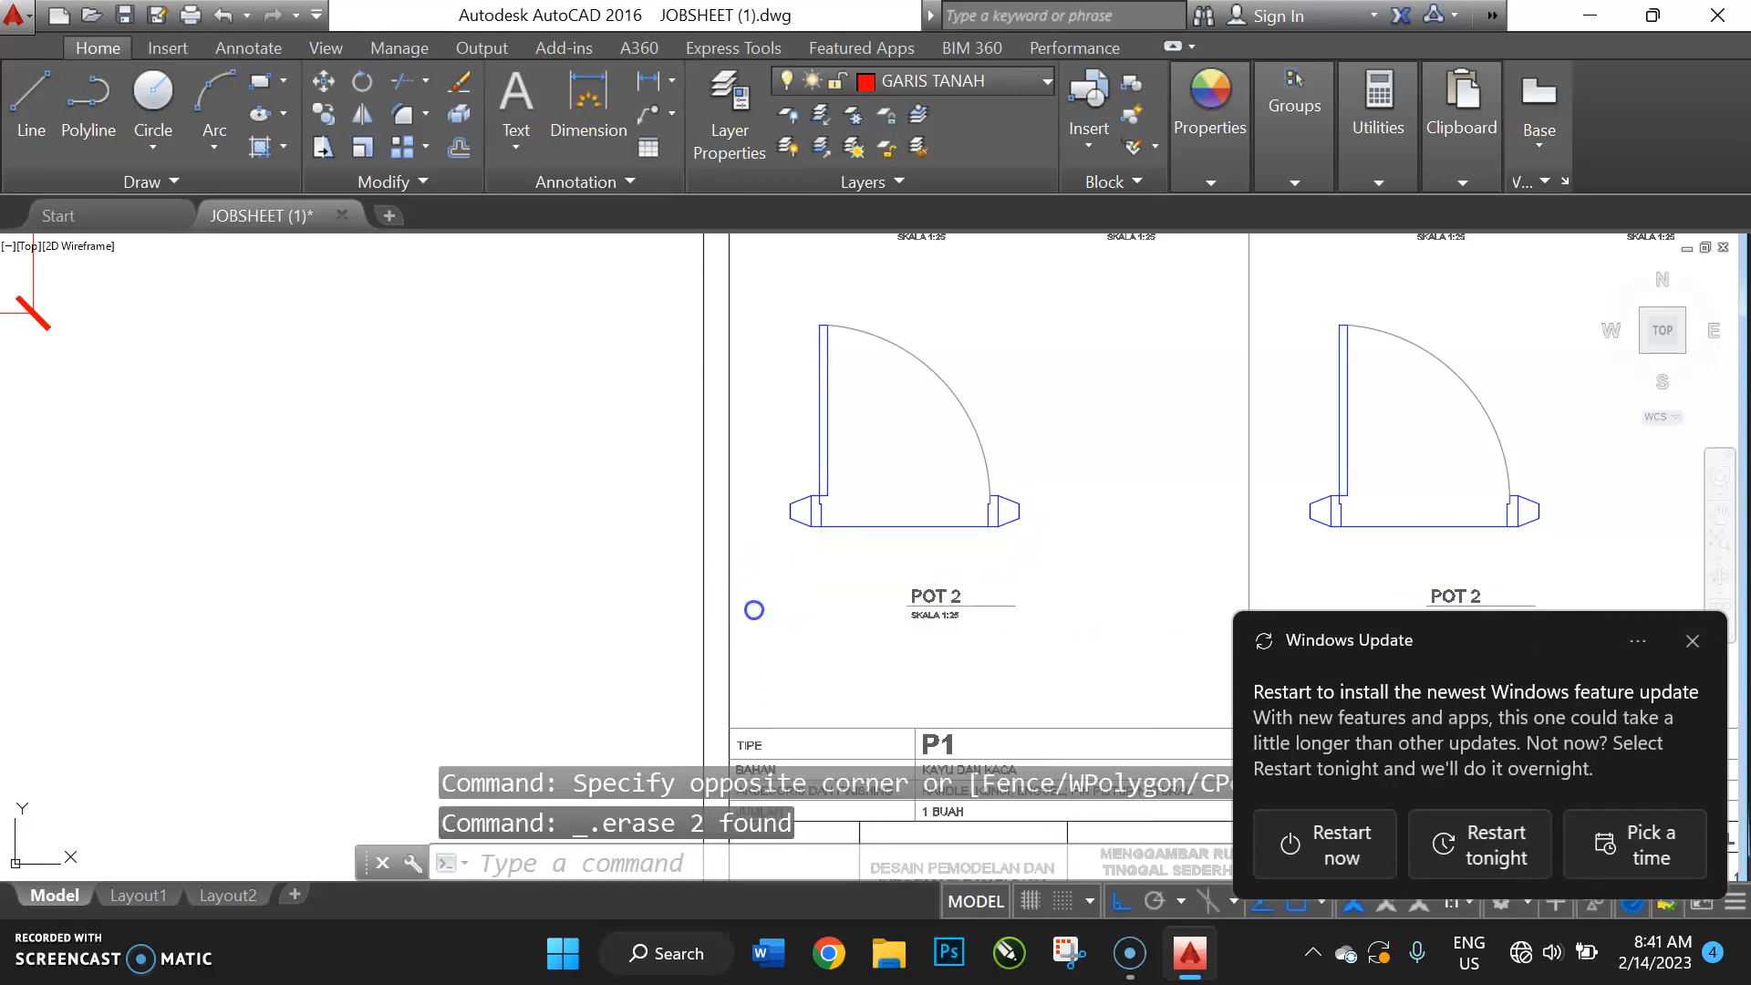
Create a new dimension style named "skala contoh kusen" based on SKALA SITEPLAN, for all dimensions
type("d")
key("Return")
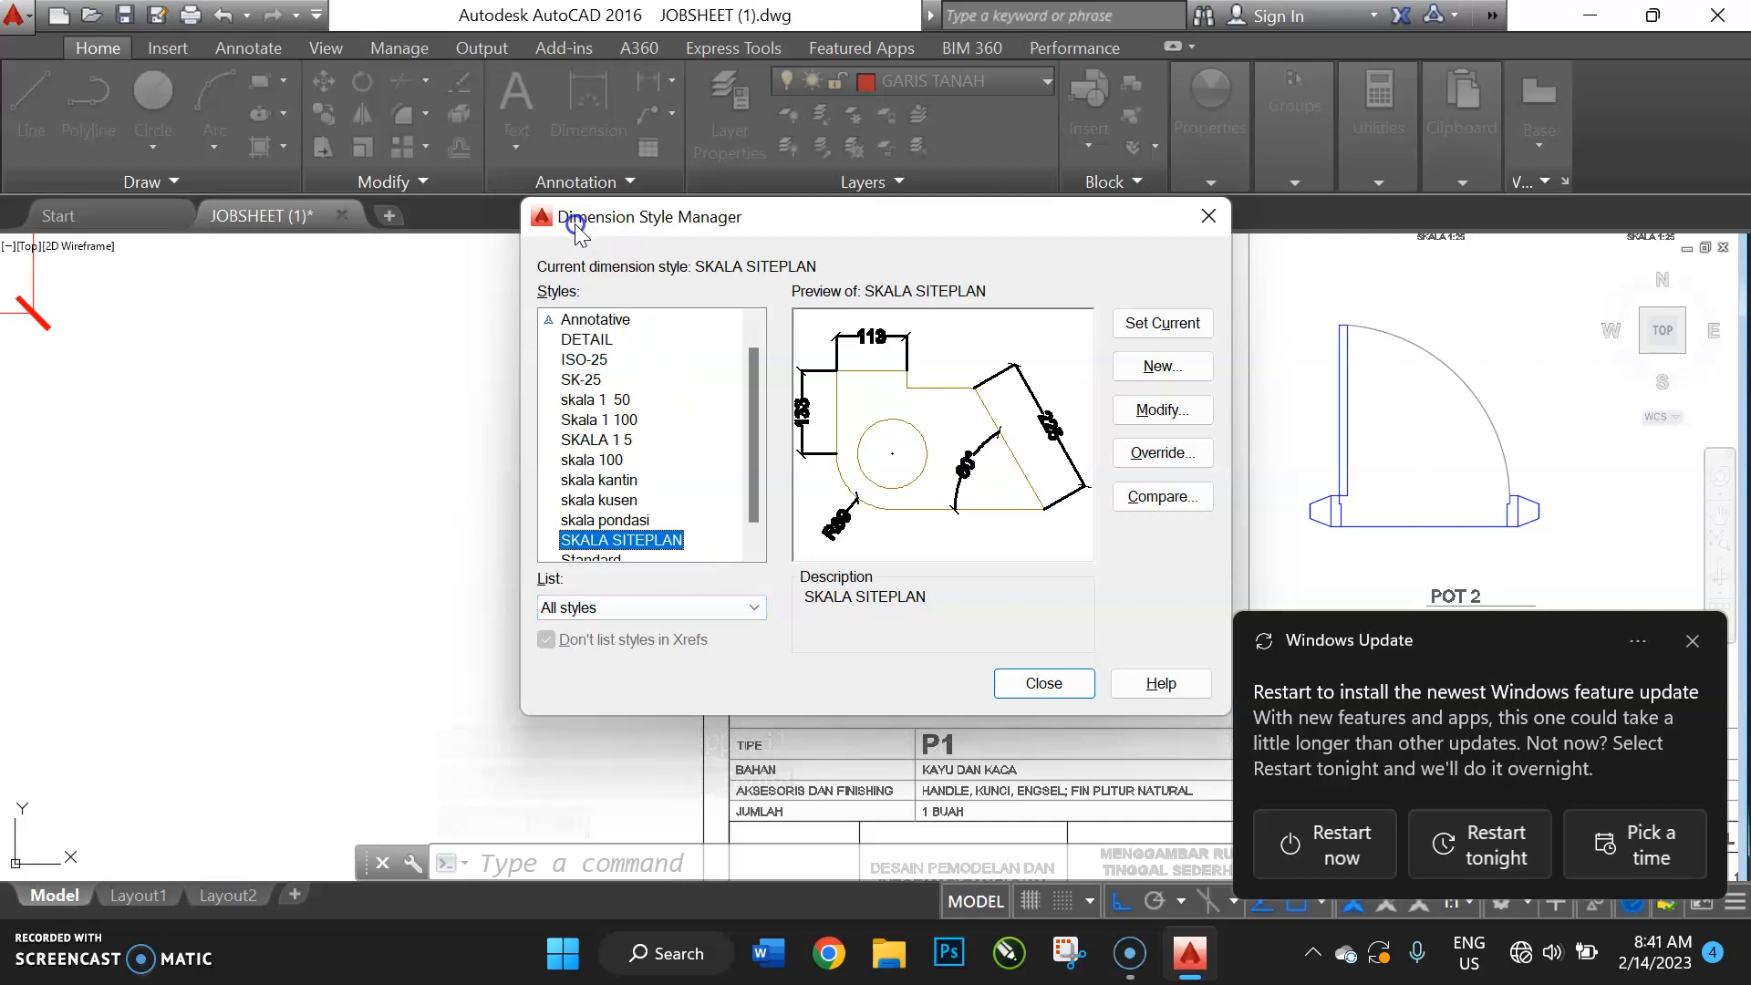
left_click(1158, 366)
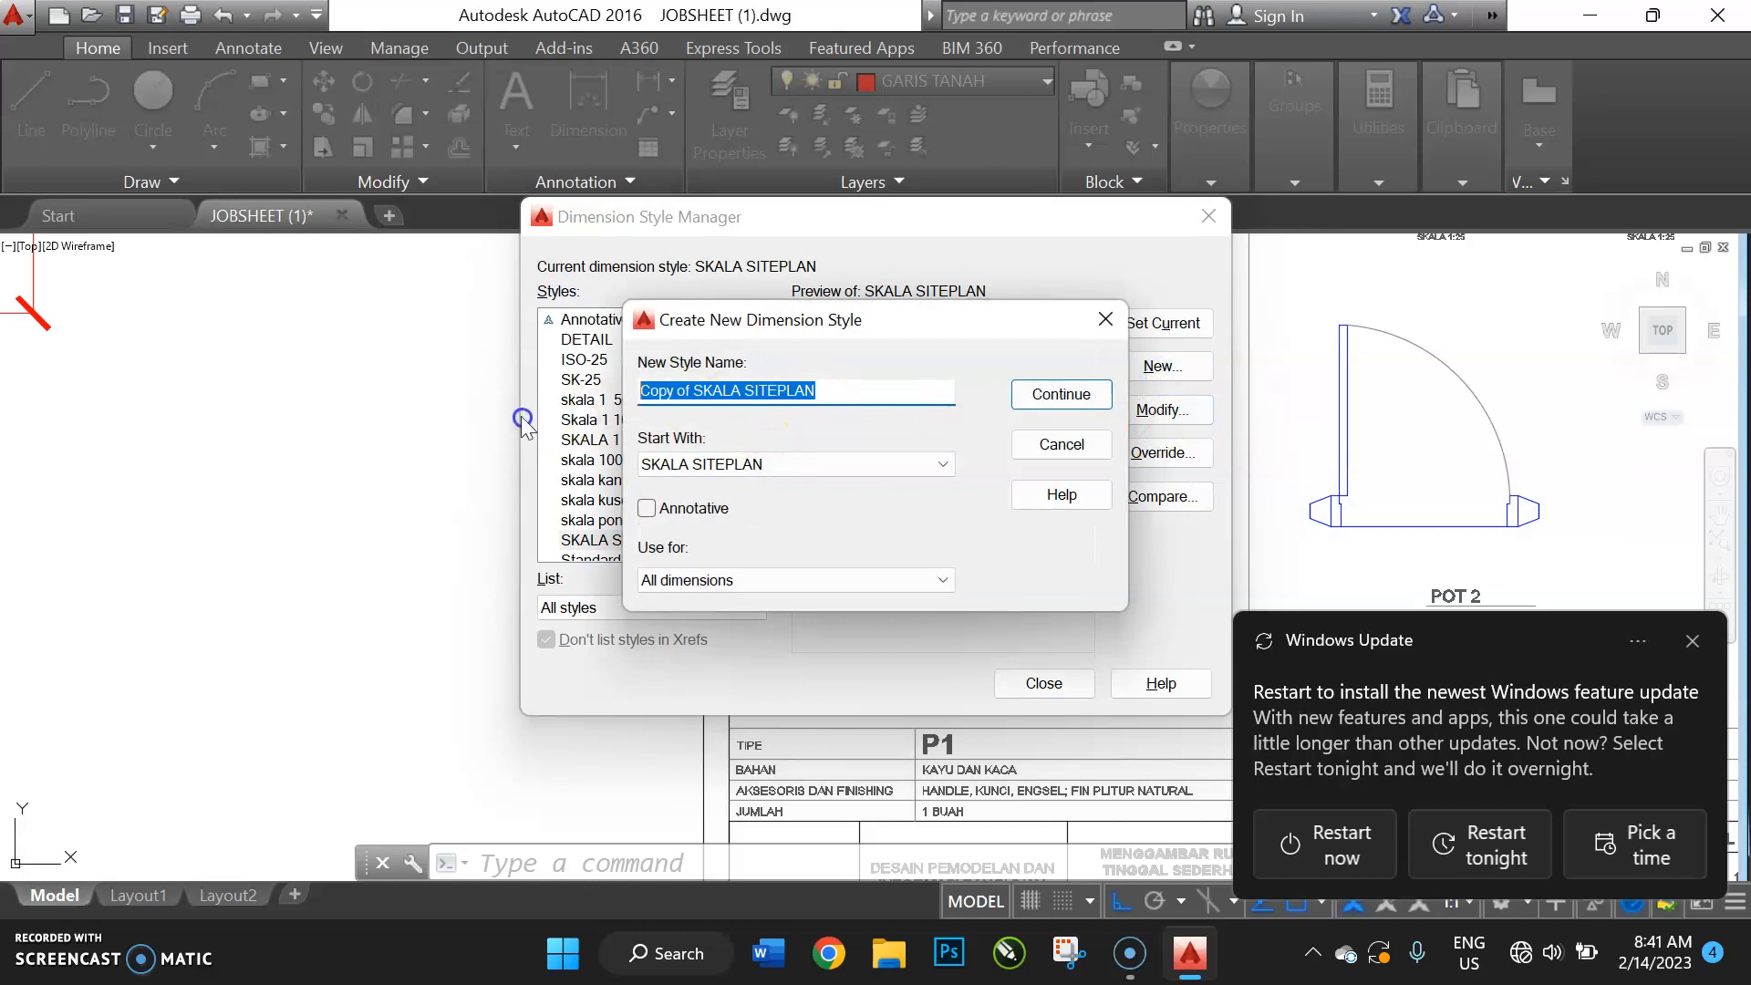
type("skala contoh kusen")
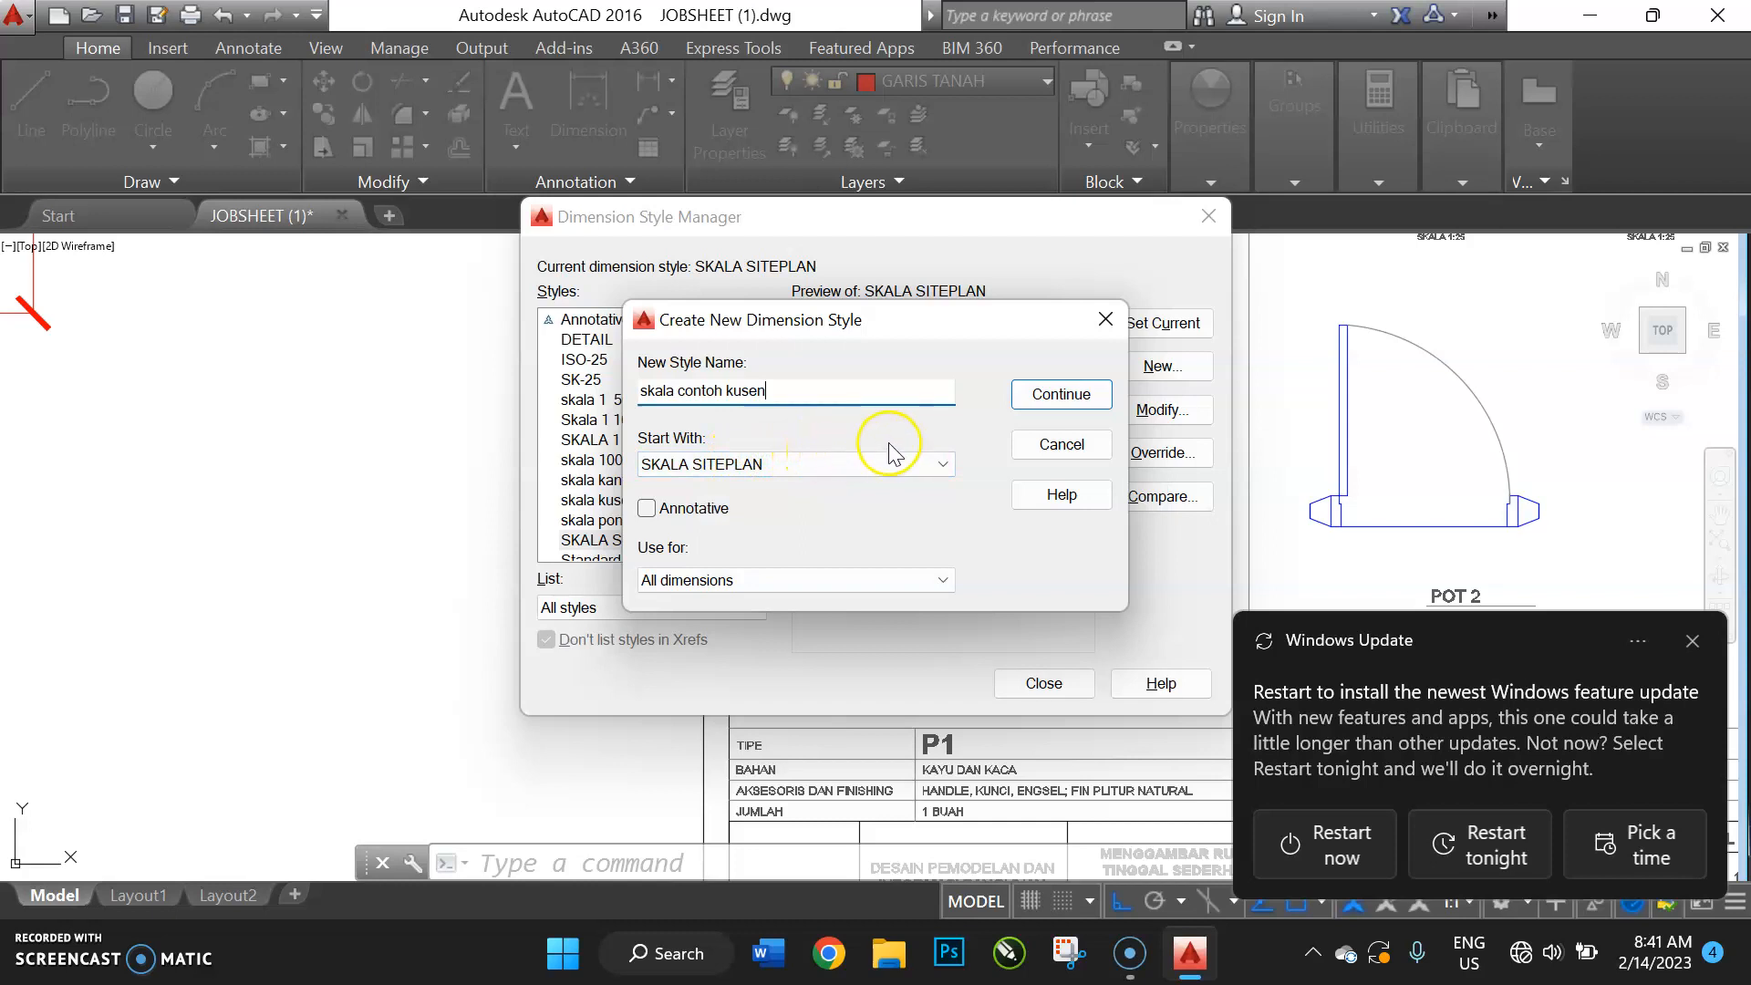
left_click(1058, 393)
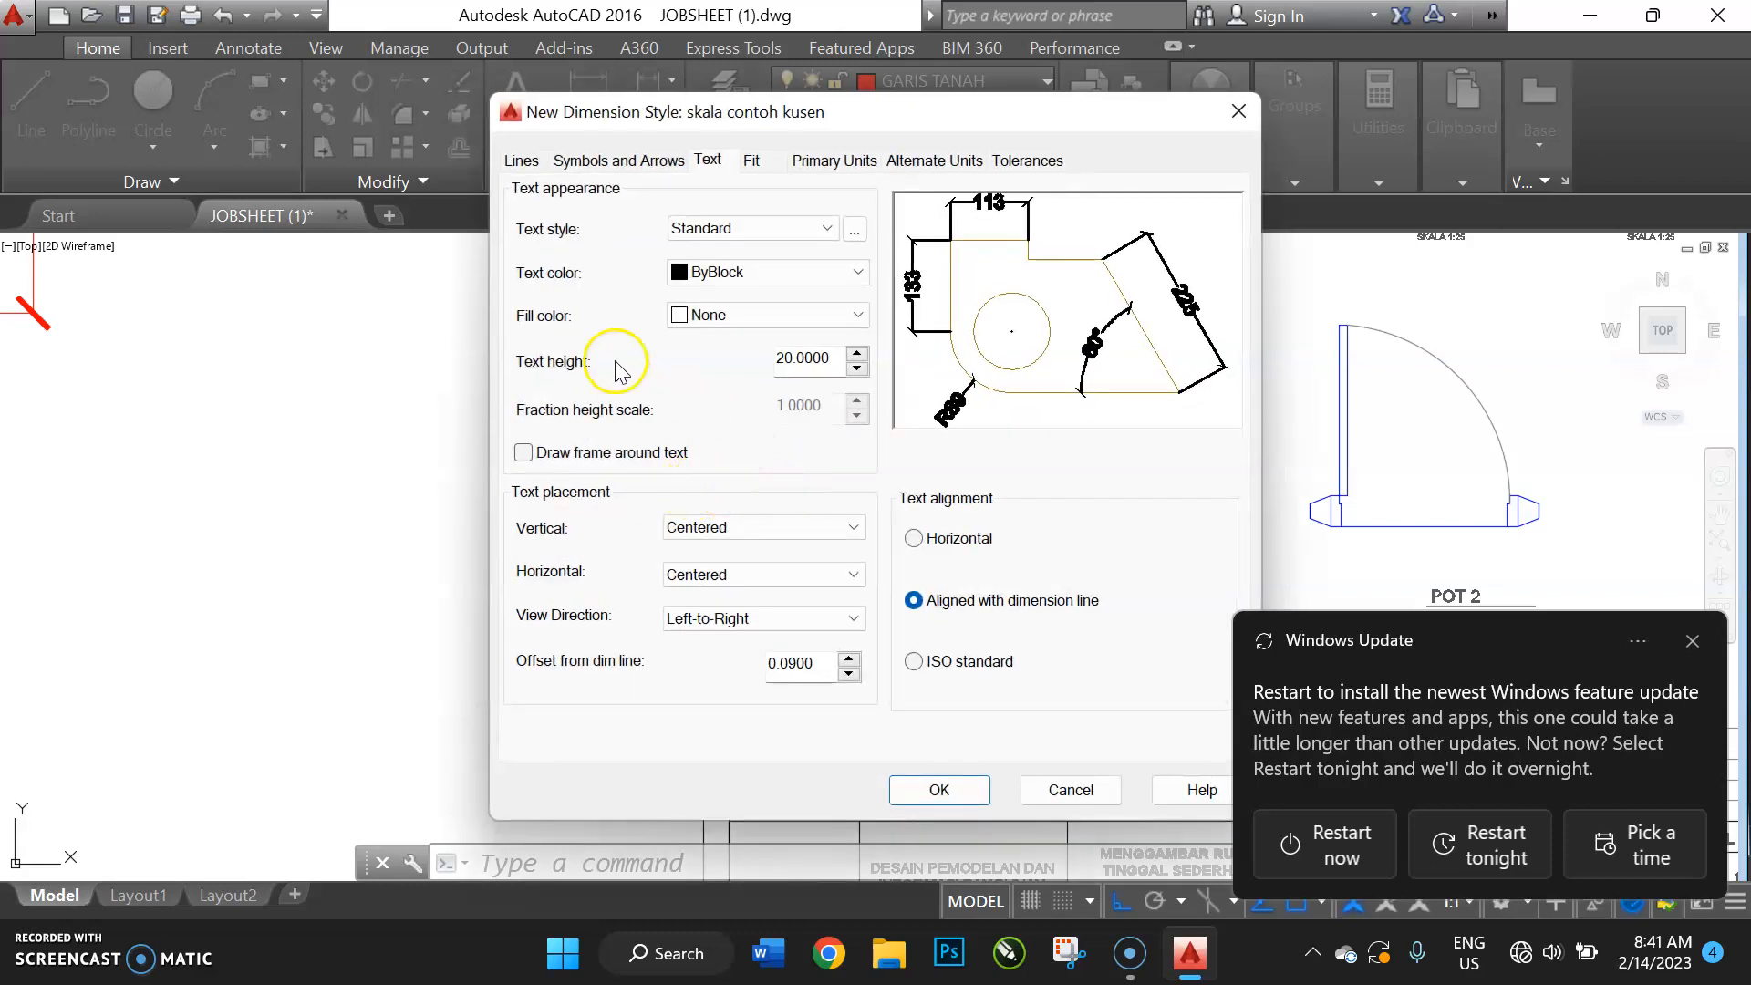
Set the new style's arrow size to 2 and text height to 4, and close the style manager
left_click(594, 162)
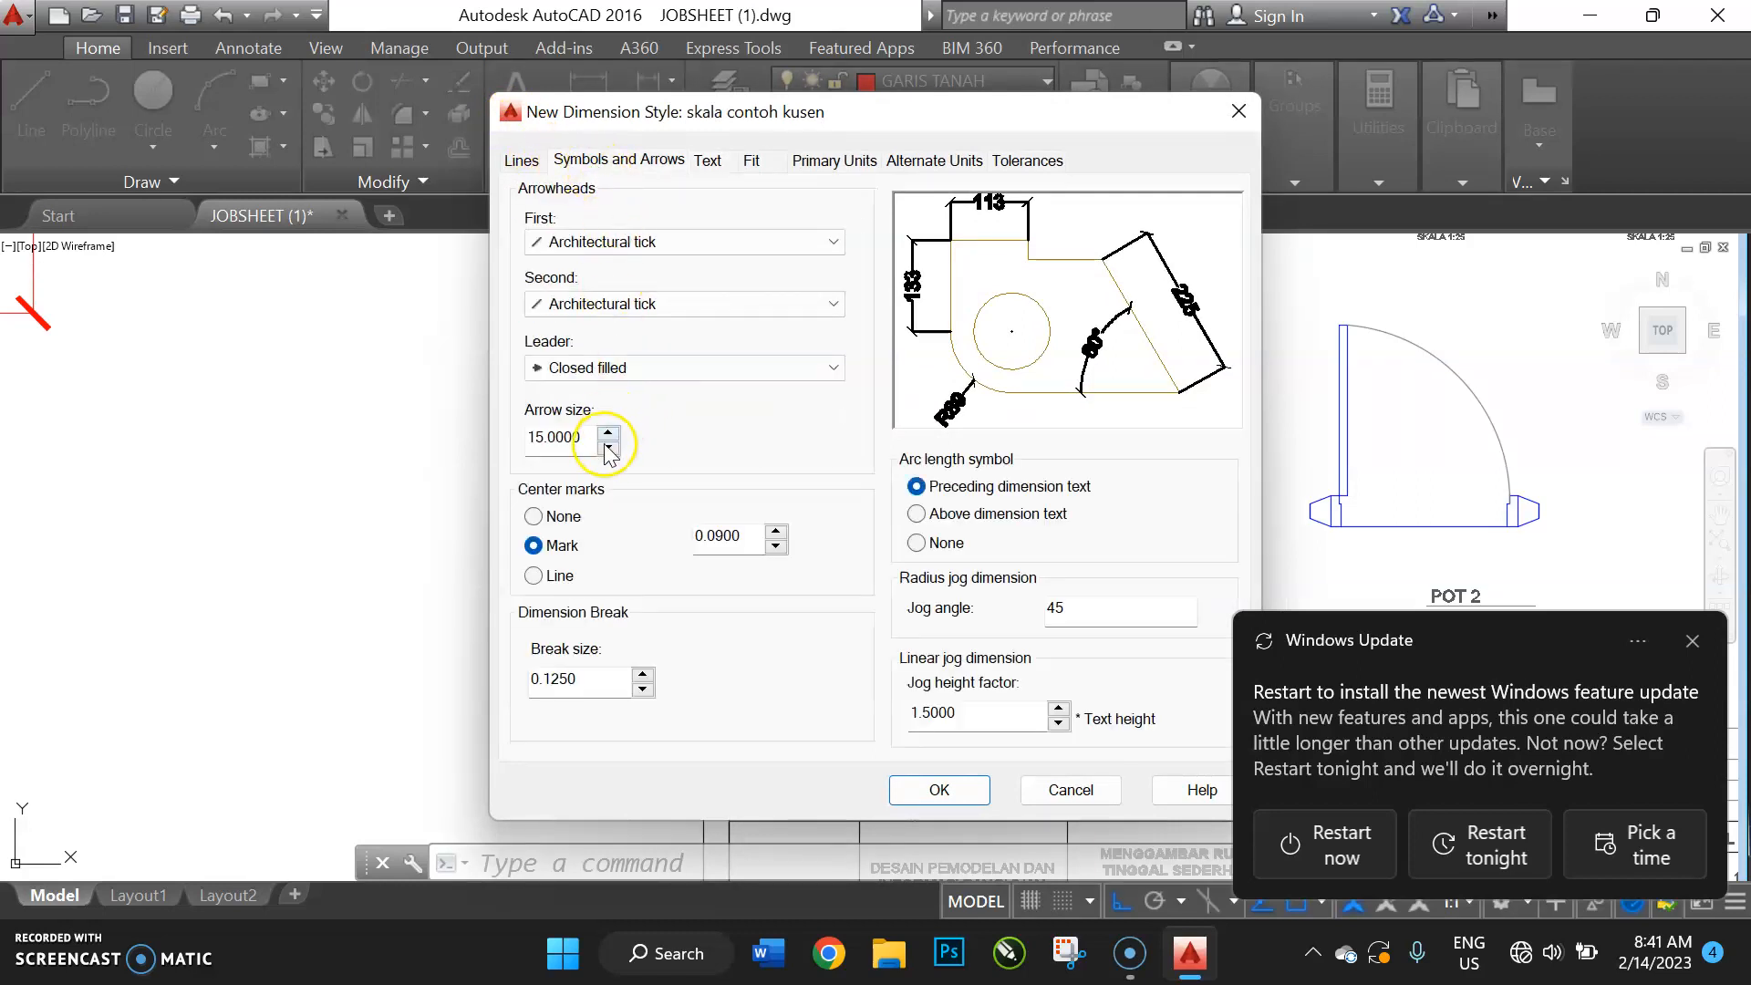
left_click_drag(591, 438, 489, 457)
left_click(573, 437)
type("2")
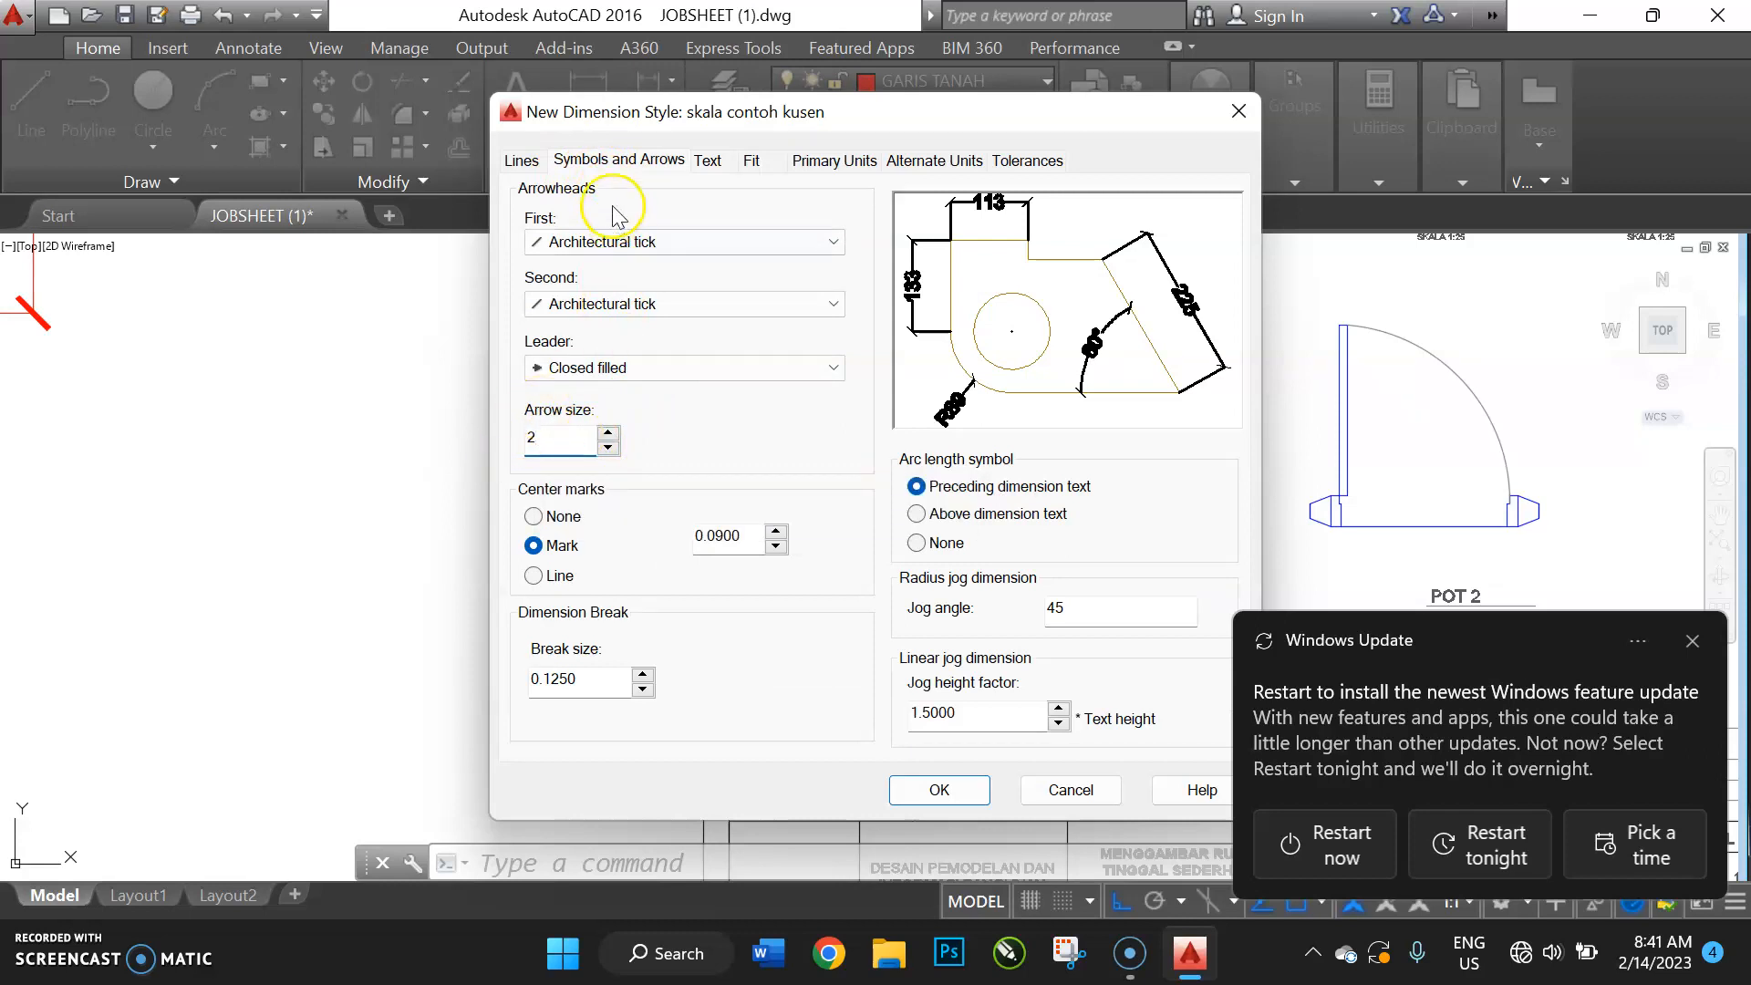
left_click(708, 160)
left_click_drag(825, 358, 663, 372)
type("4")
left_click(940, 790)
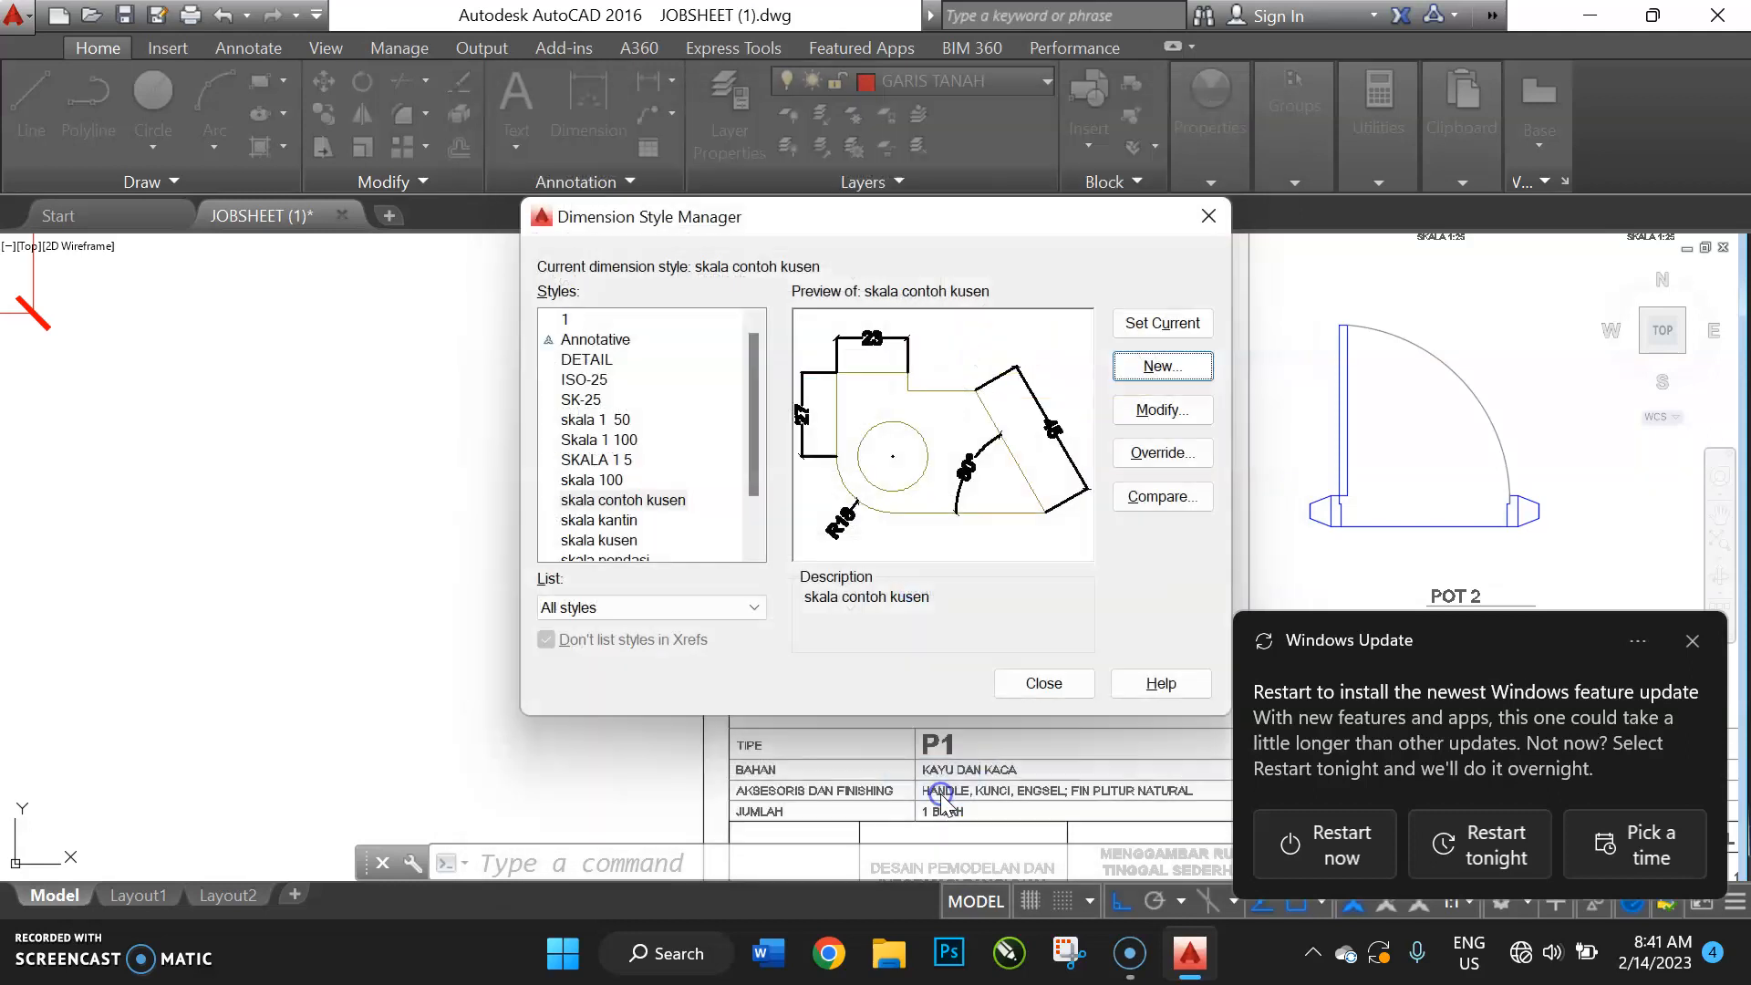
left_click(1040, 685)
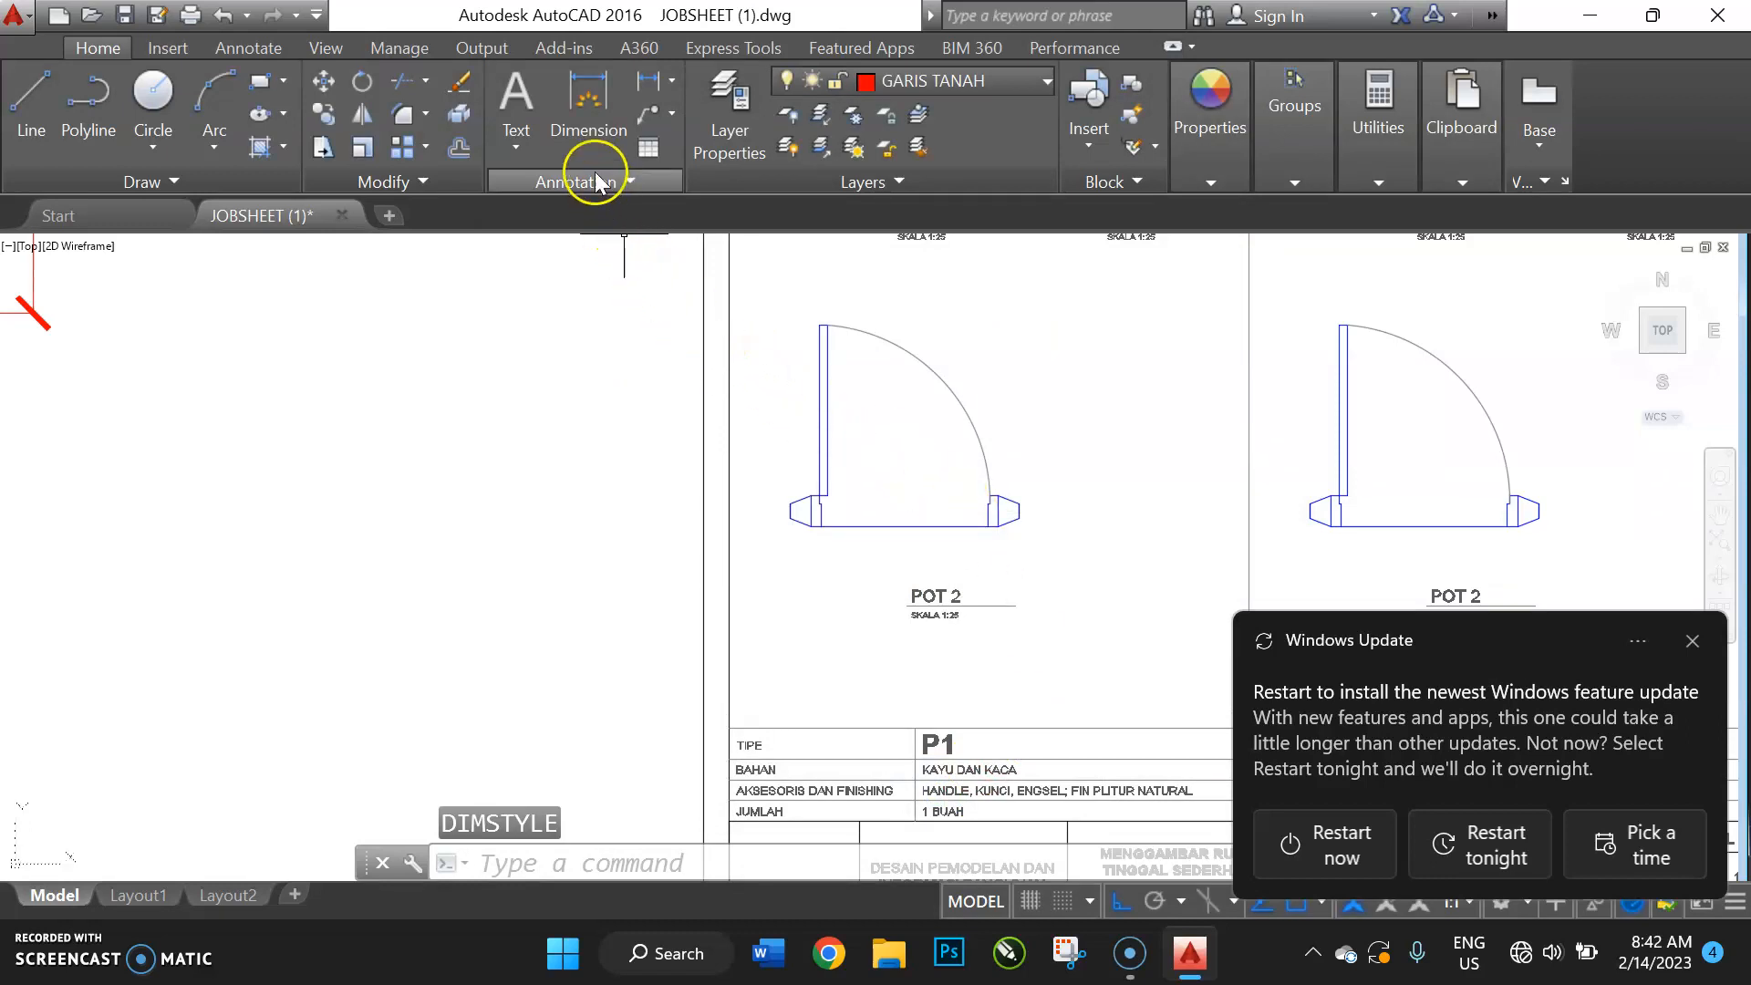
left_click(624, 136)
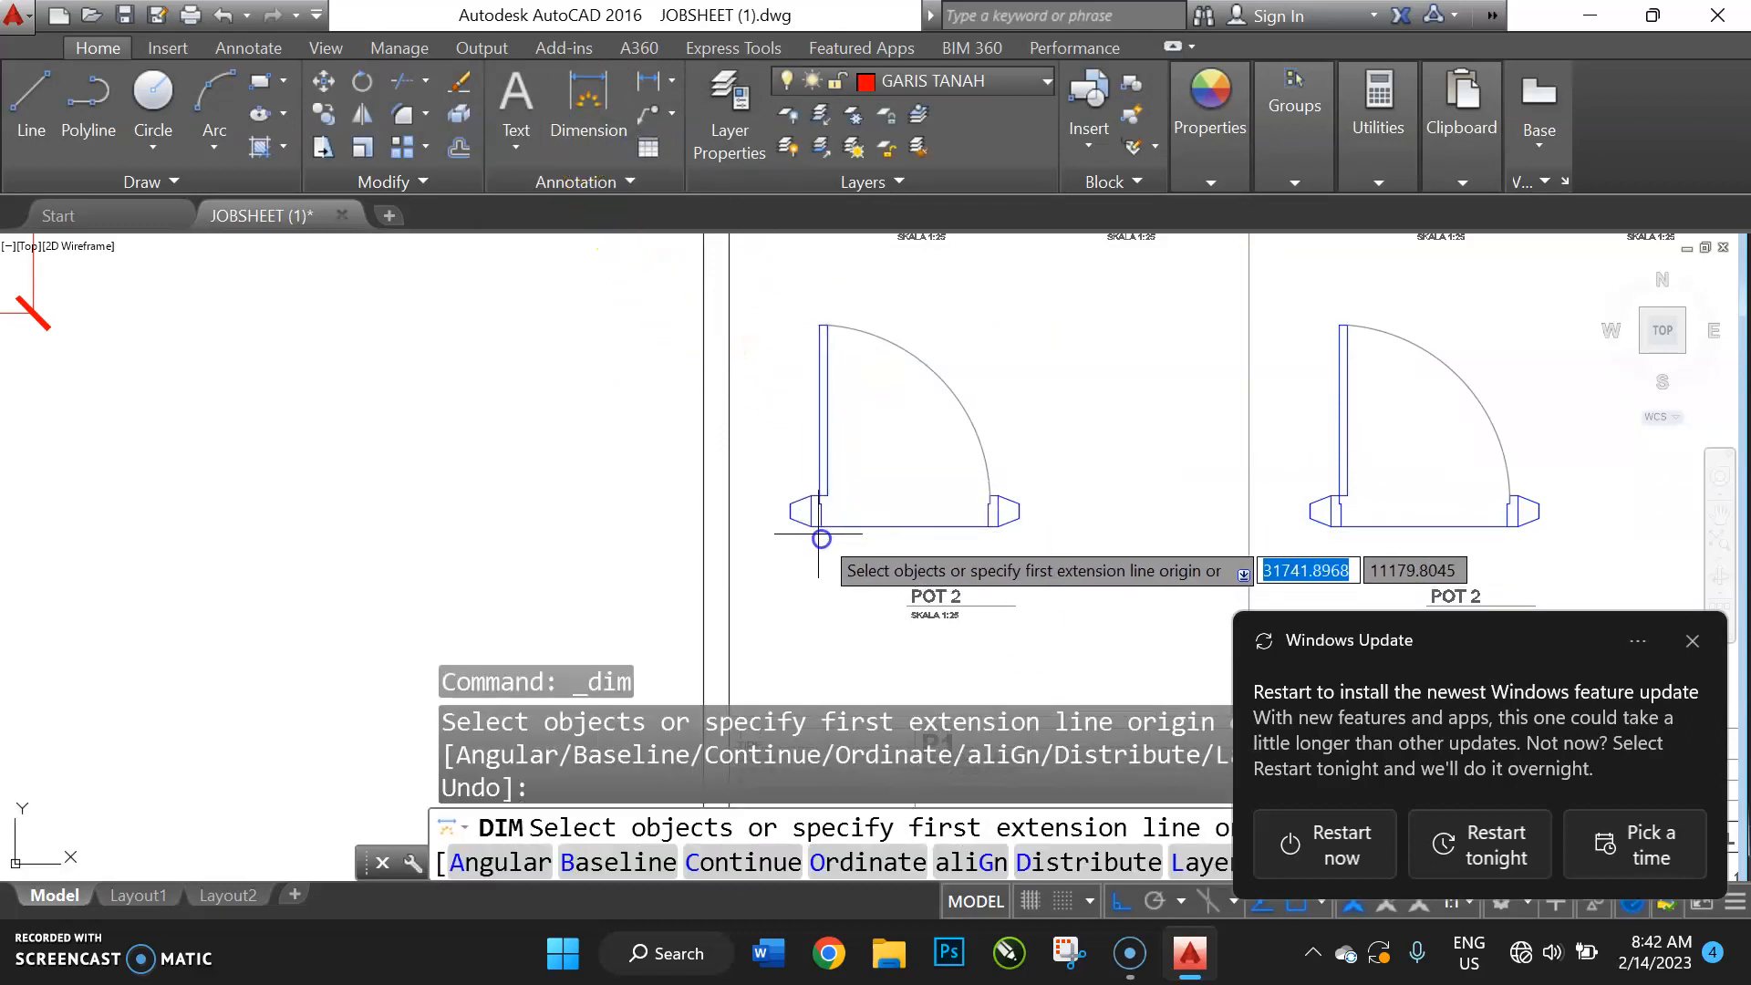
left_click(809, 525)
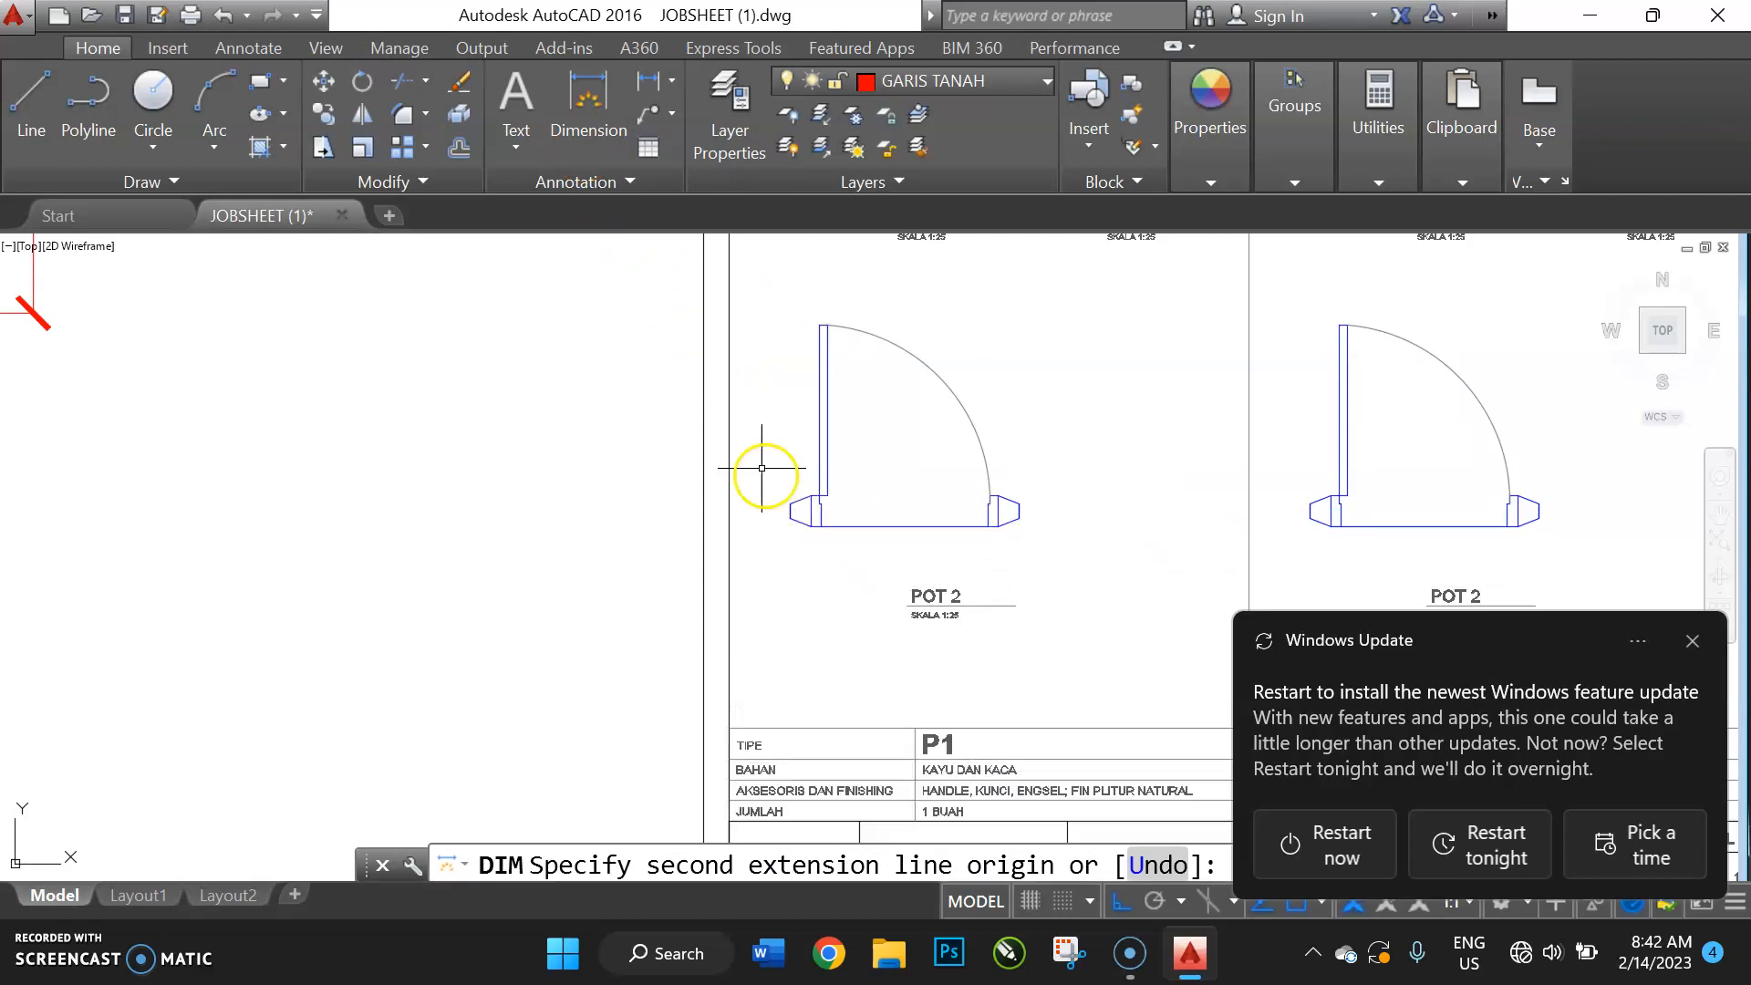
key("Escape")
Dimension the narrow left frame section of the P1 door plan in POT 2, placing it just below the frame
scroll(812, 511, "up", 3)
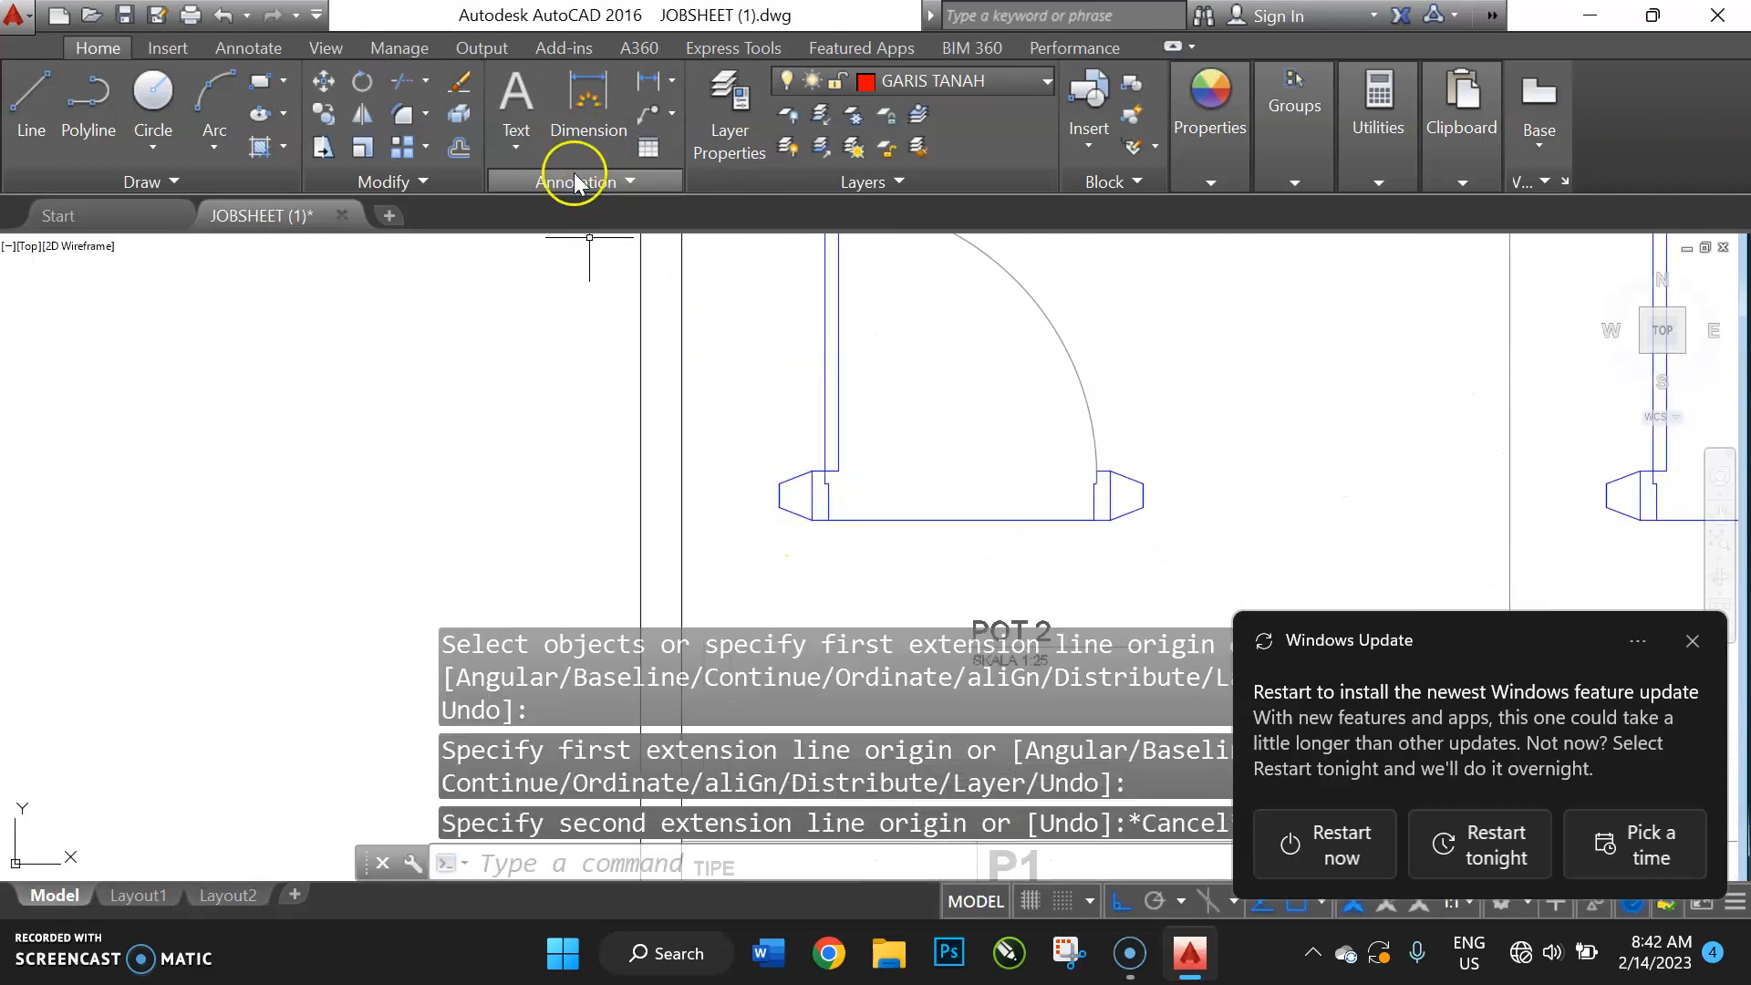
left_click(584, 146)
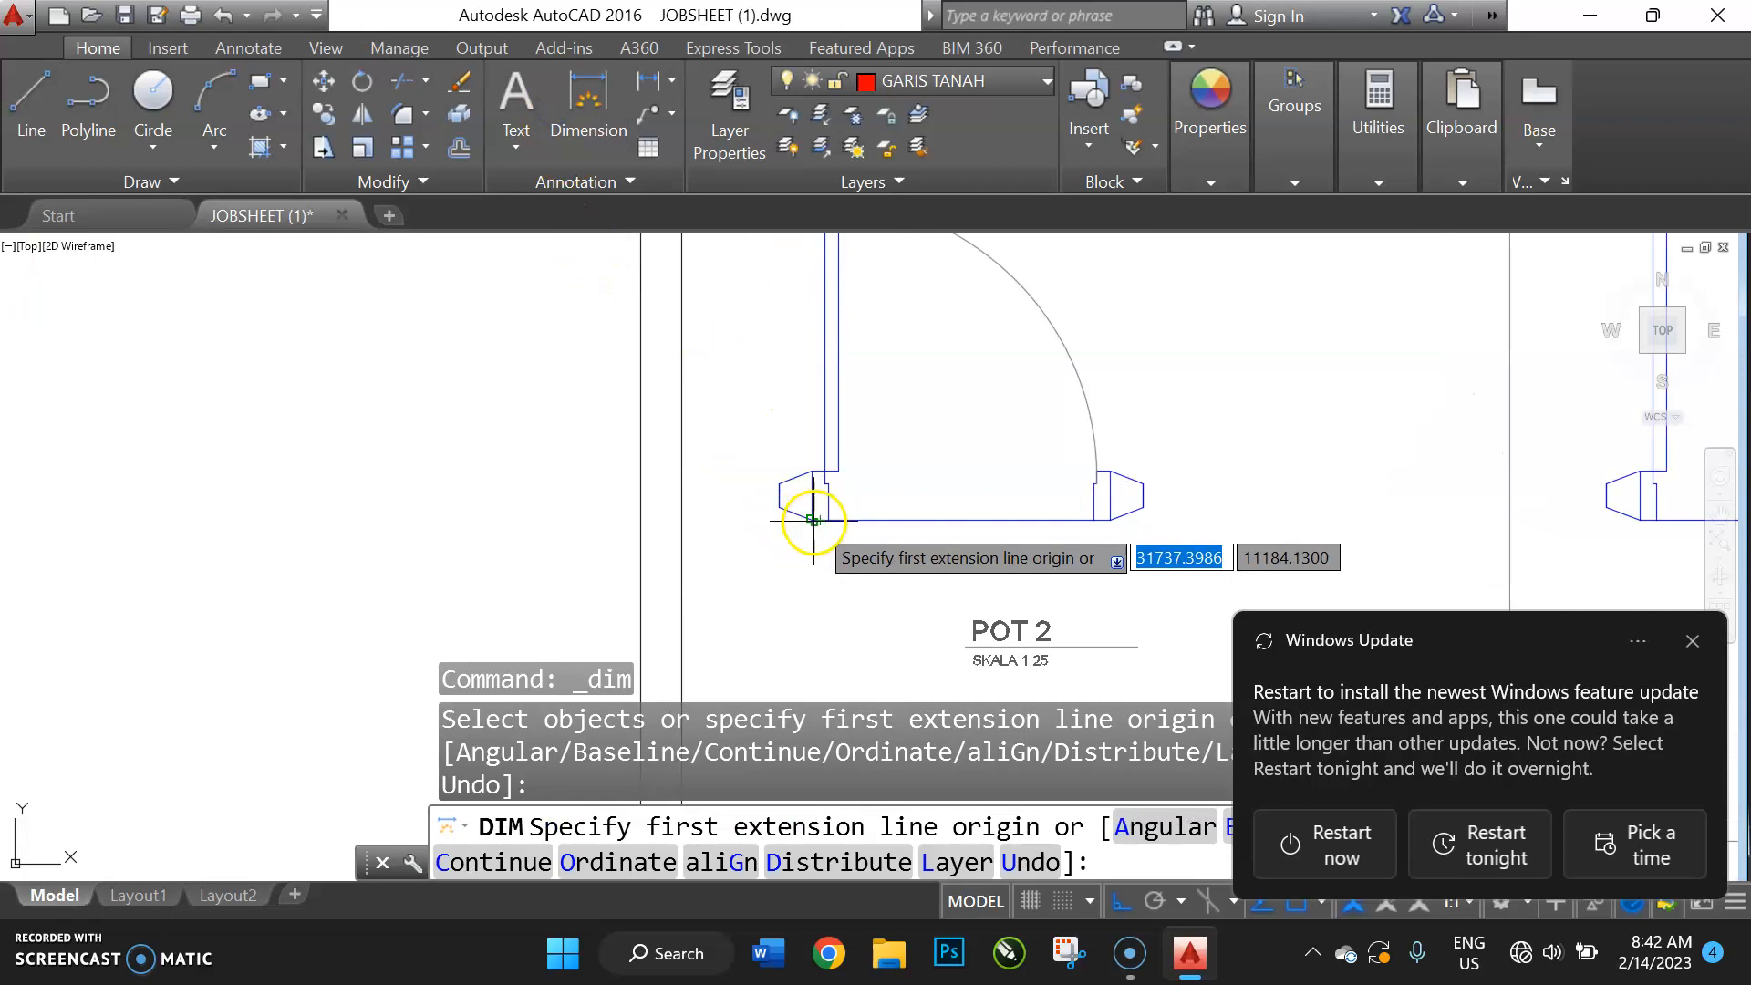
left_click(812, 521)
left_click(830, 520)
left_click(849, 557)
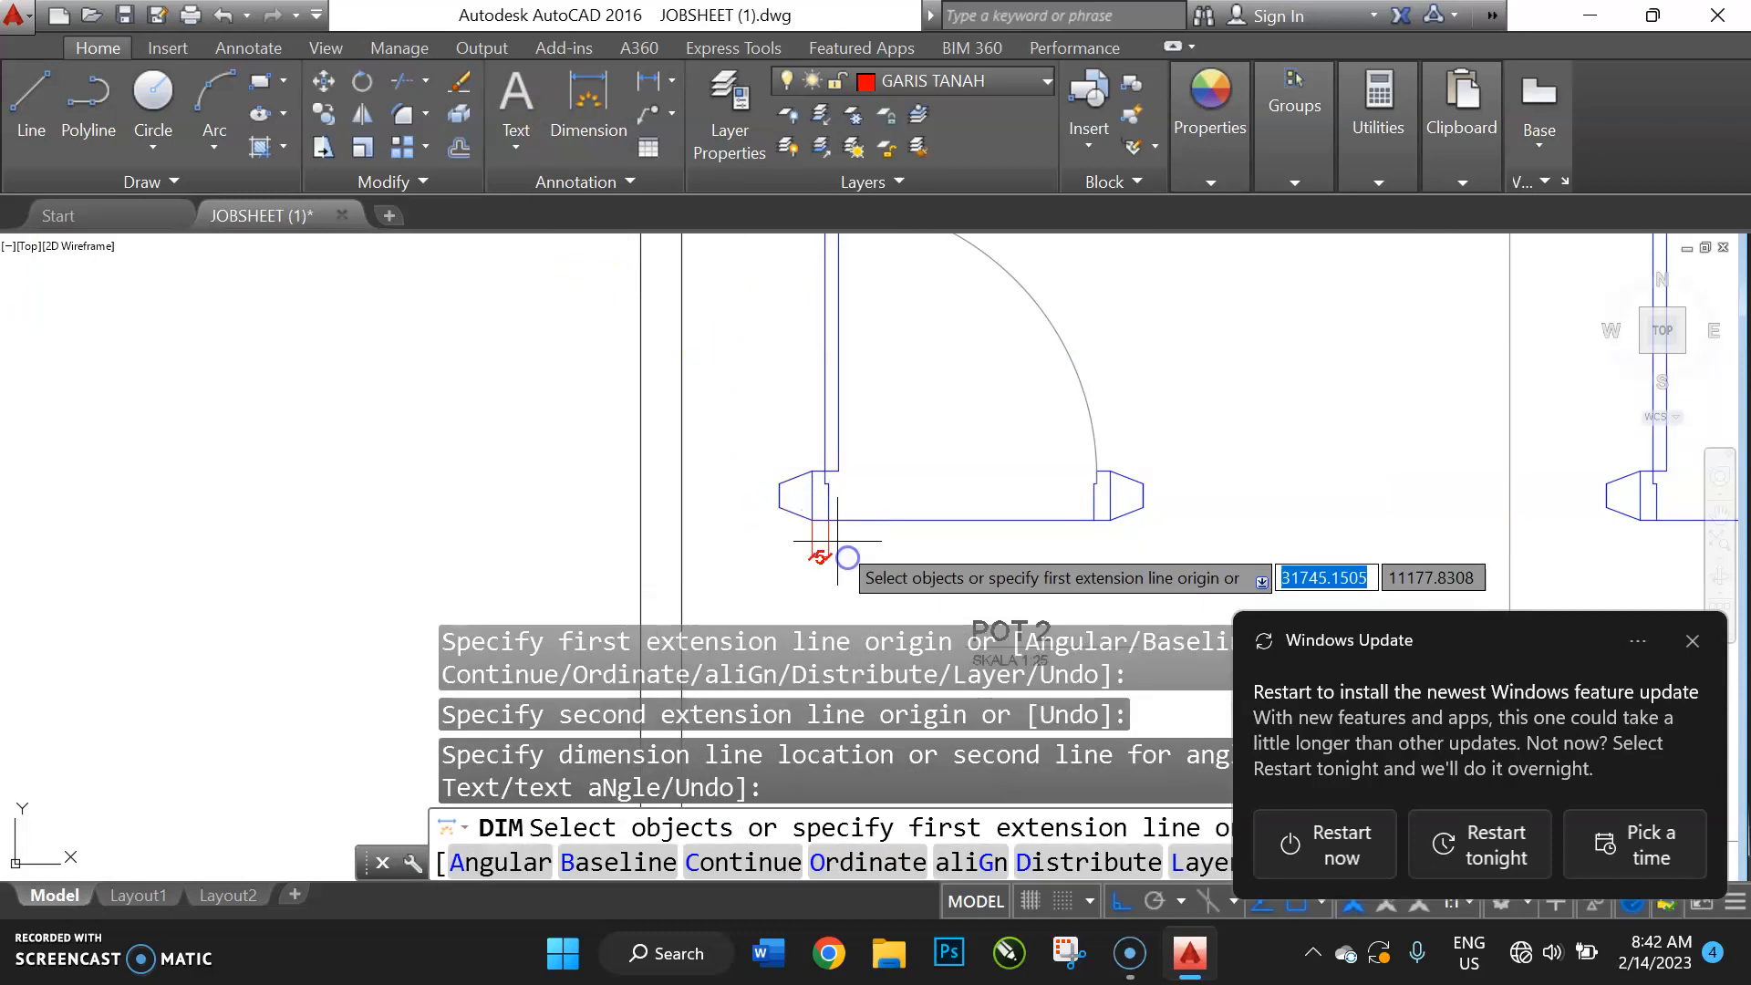
Dimension the P1 door opening between the two frames, in line with the left frame dimension
left_click(830, 523)
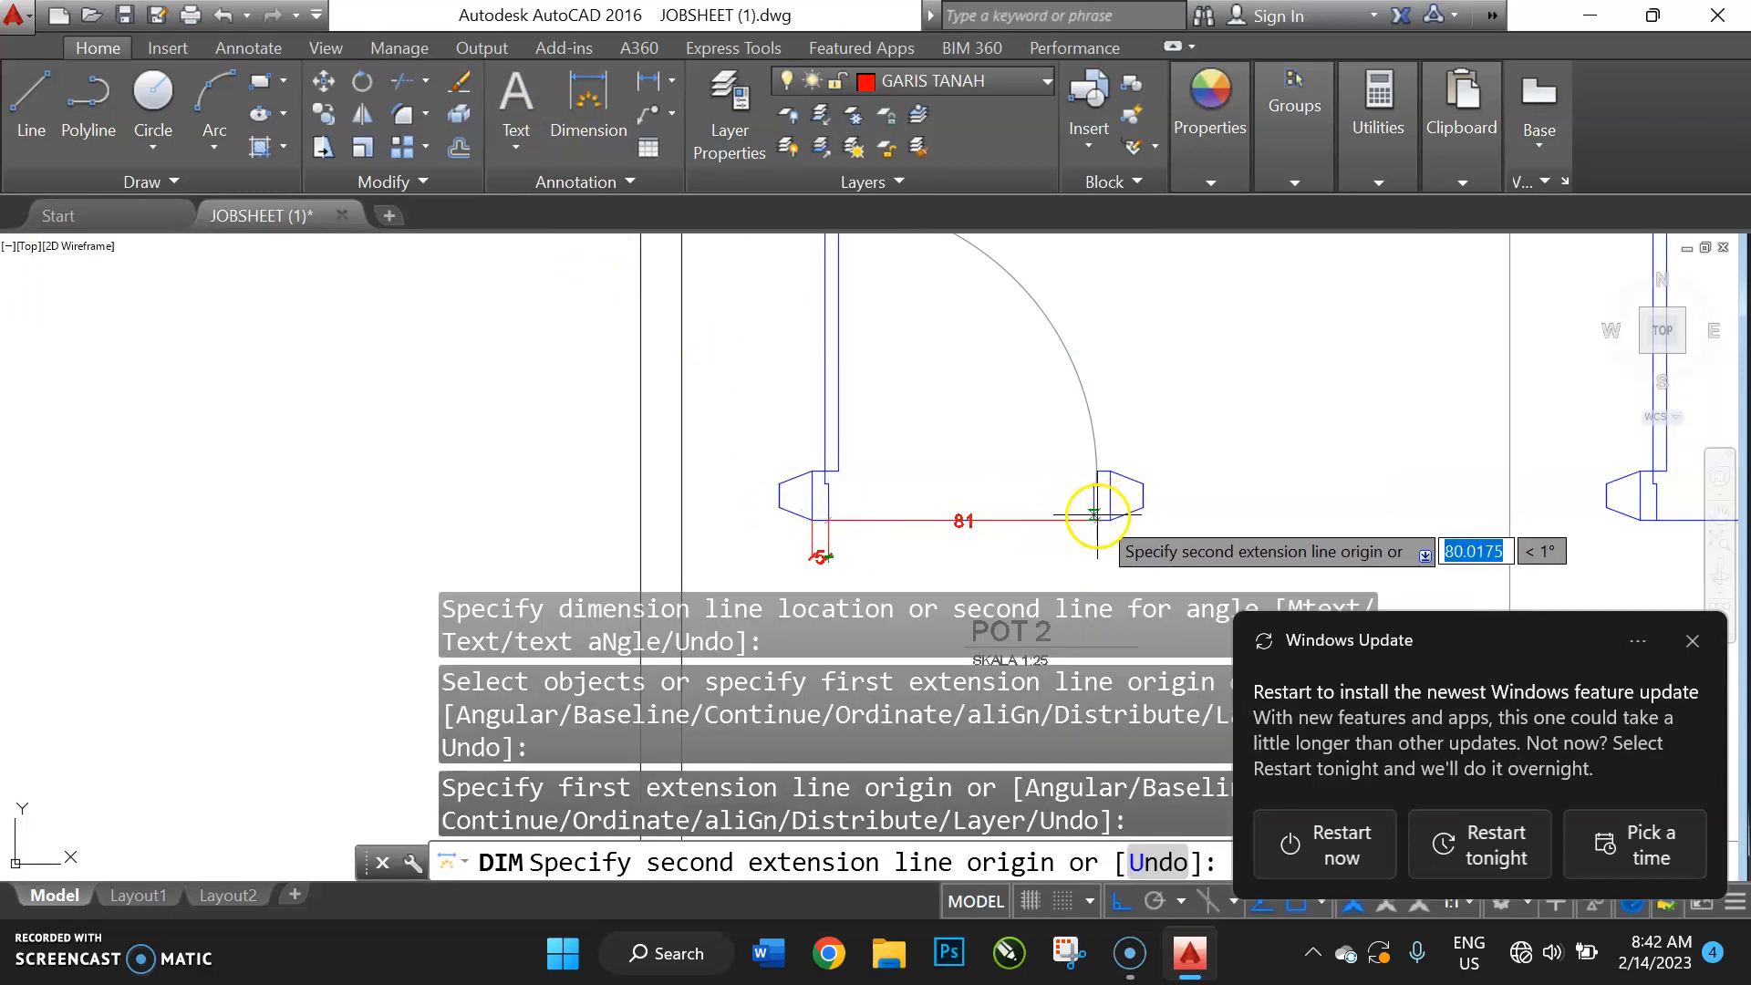
left_click(1099, 511)
scroll(864, 558, "up", 2)
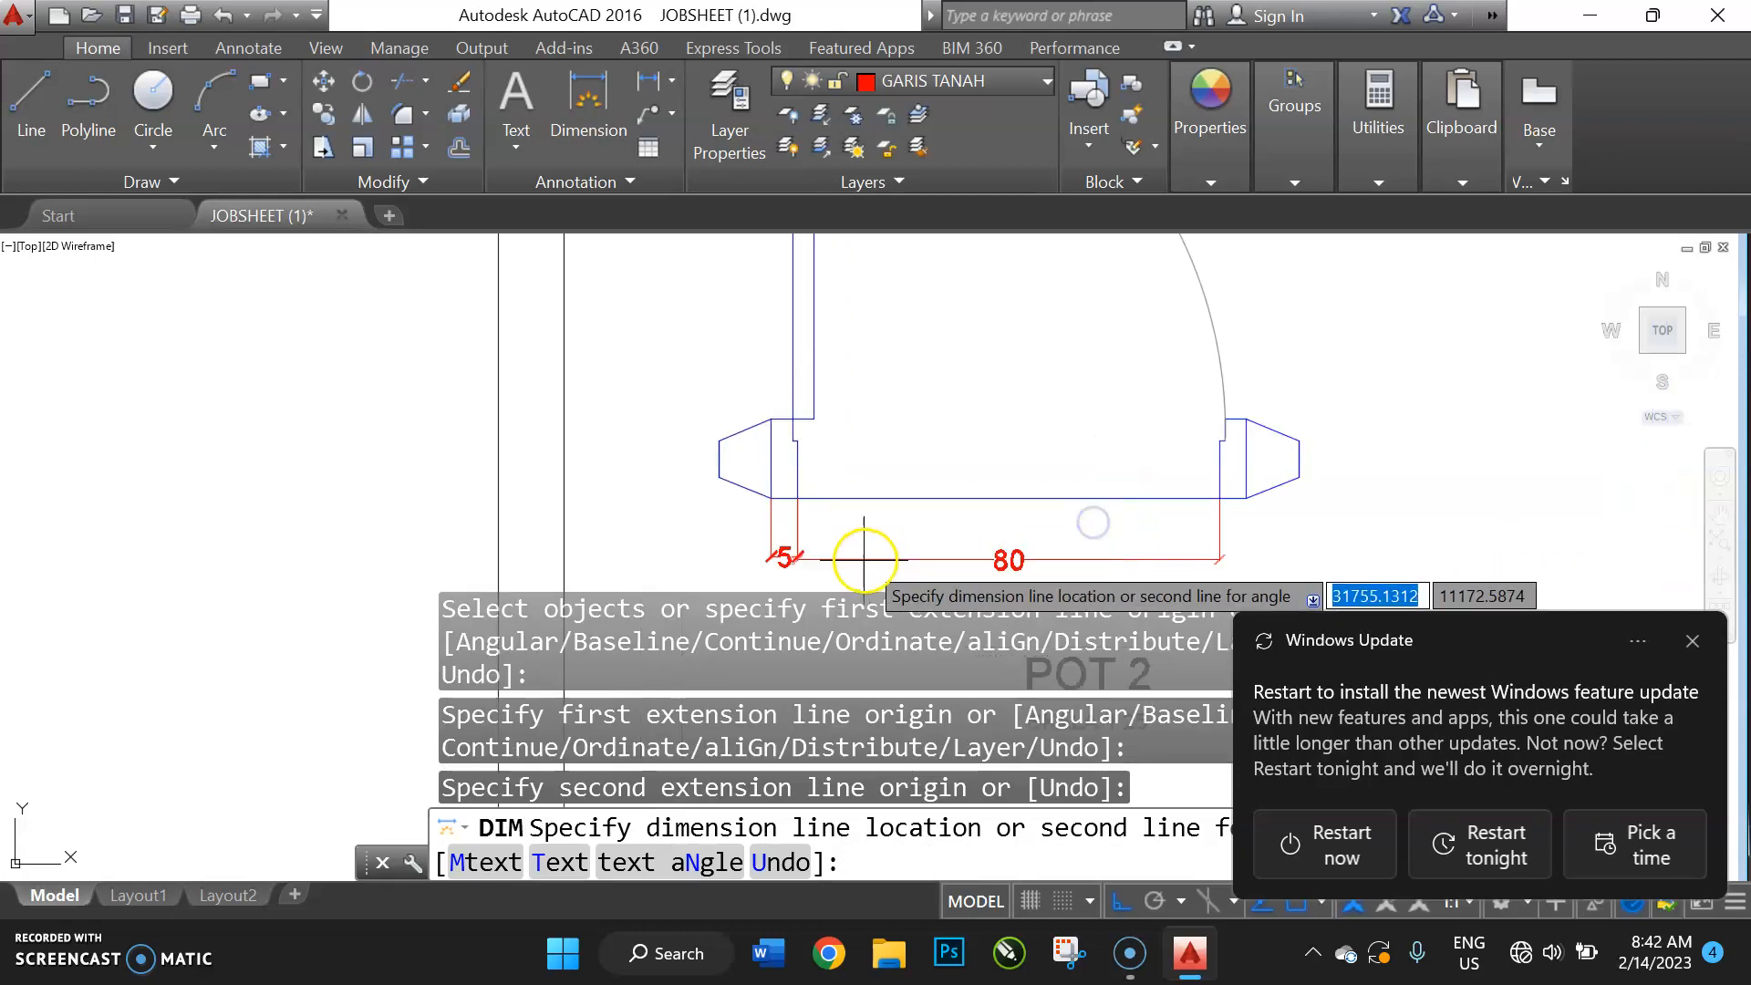
left_click(792, 560)
Dimension the narrow right frame section of the P1 door plan in line with the opening dimension, and end the command
middle_click_drag(957, 528, 773, 446)
key("Return")
left_click(1038, 417)
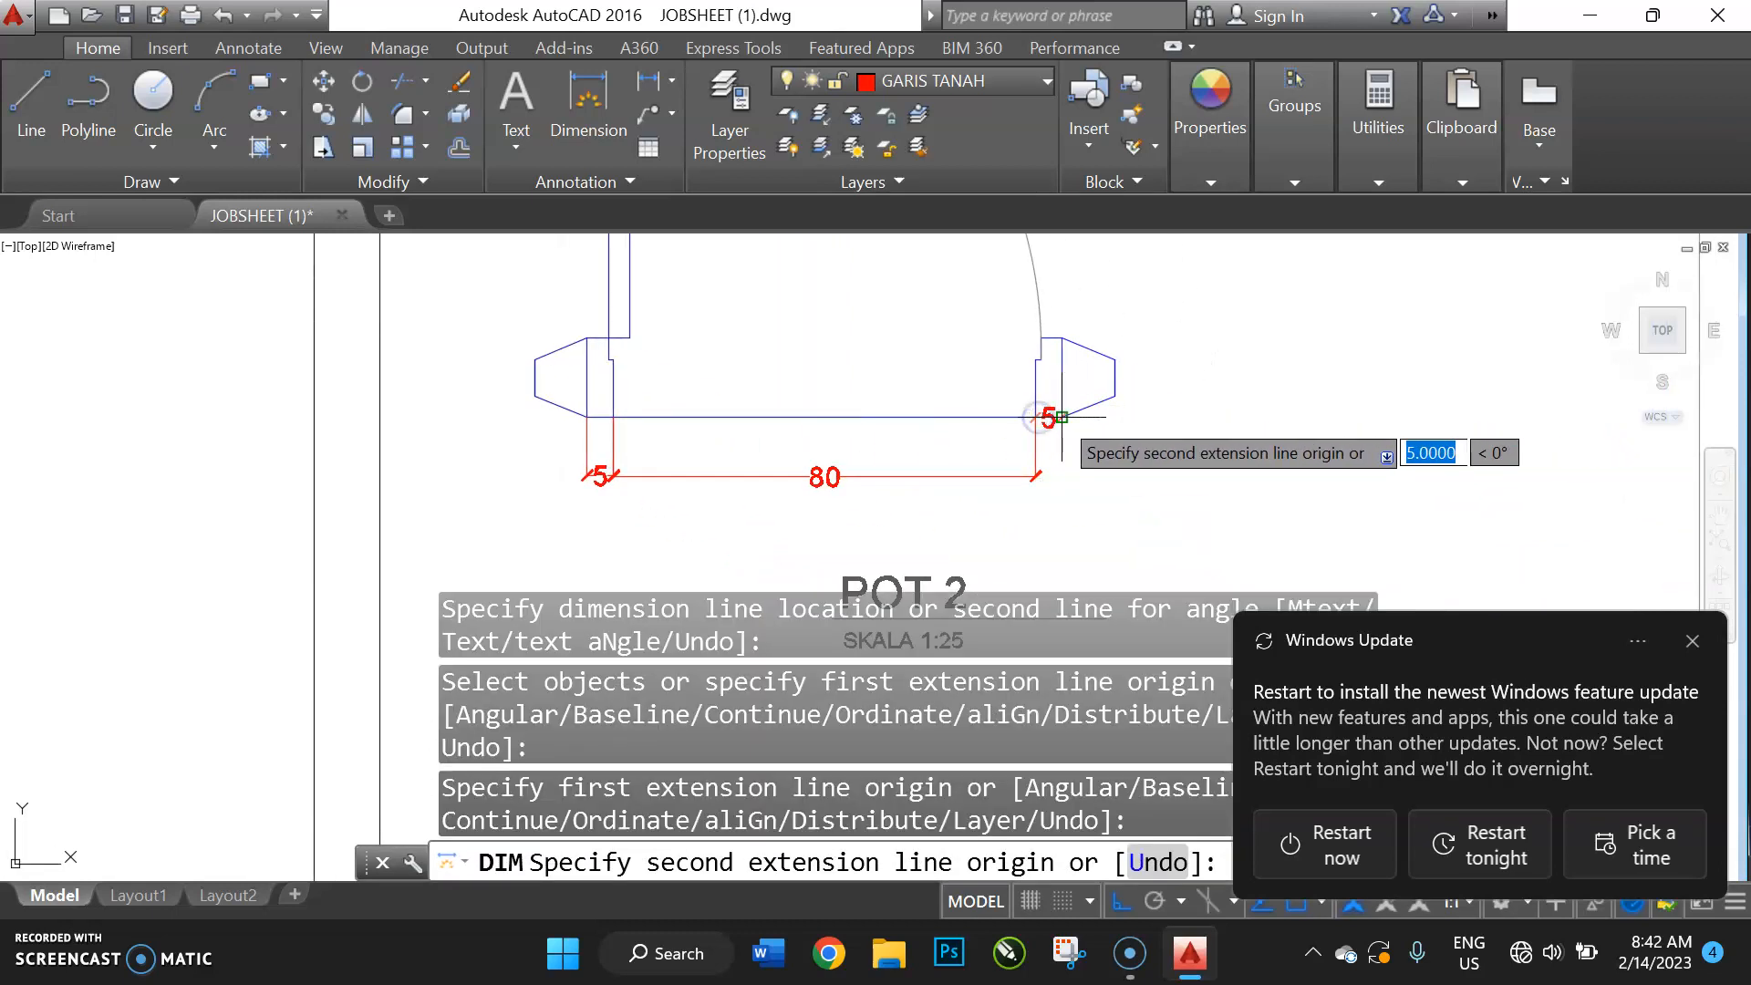
left_click(1061, 416)
left_click(1036, 475)
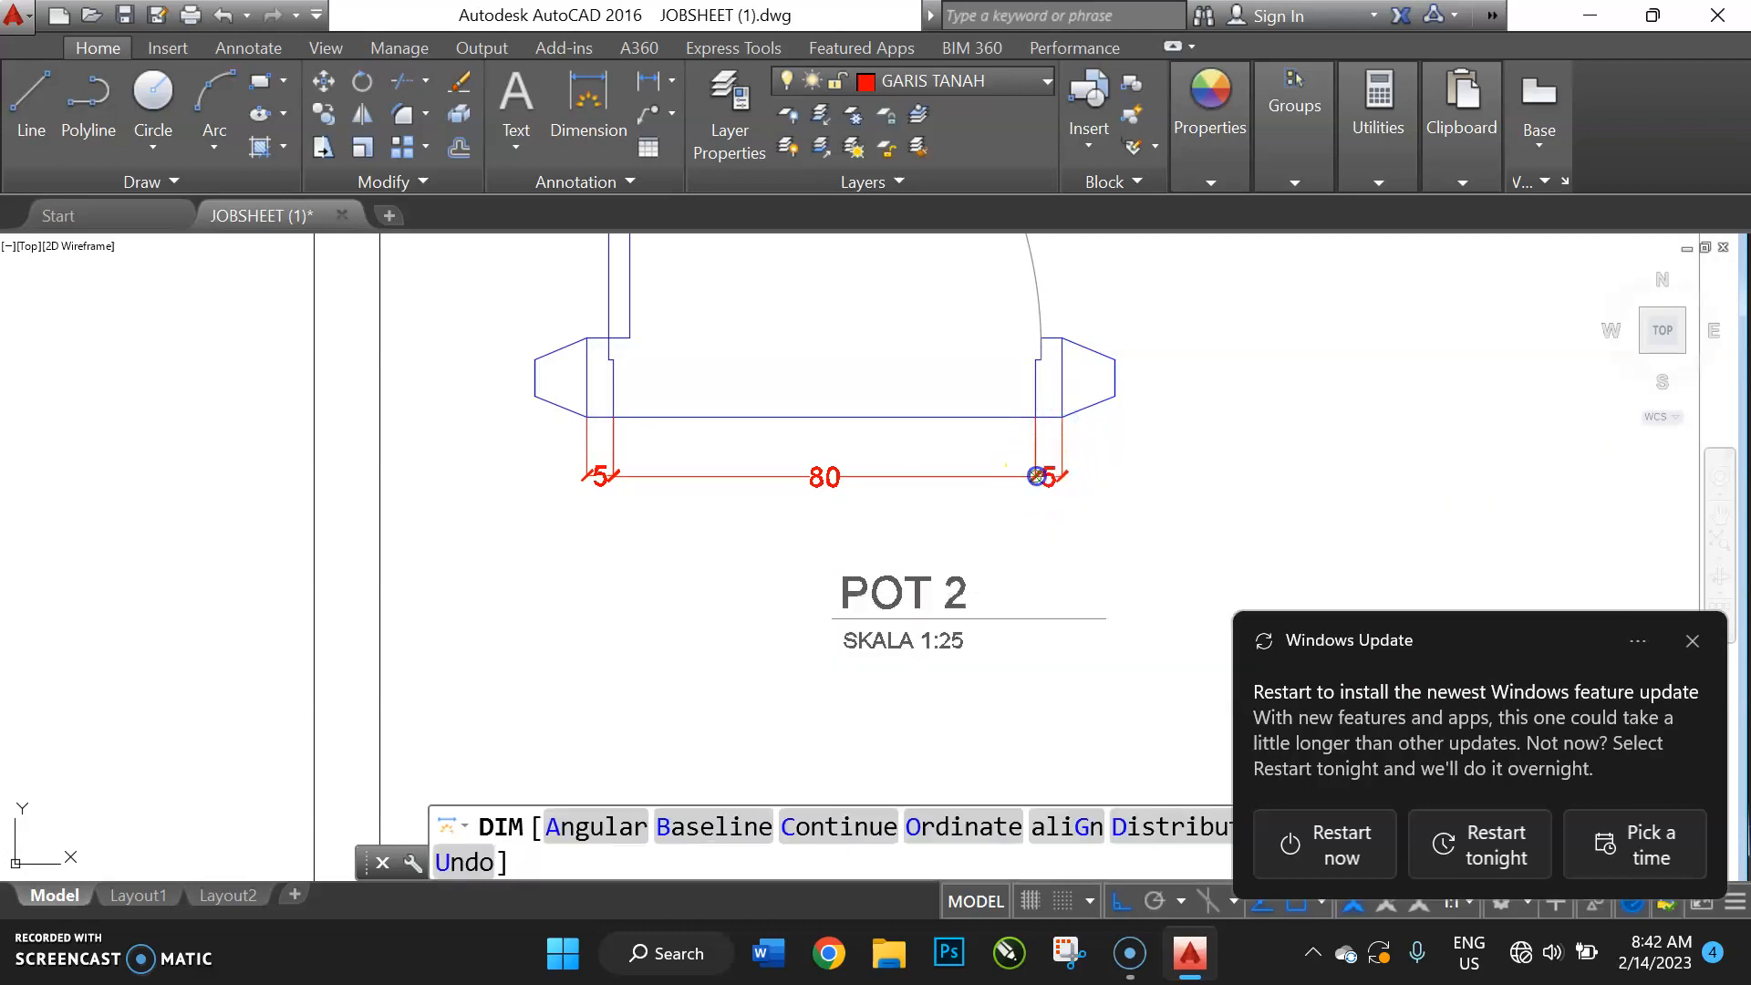
scroll(1160, 457, "down", 3)
scroll(1158, 466, "up", 3)
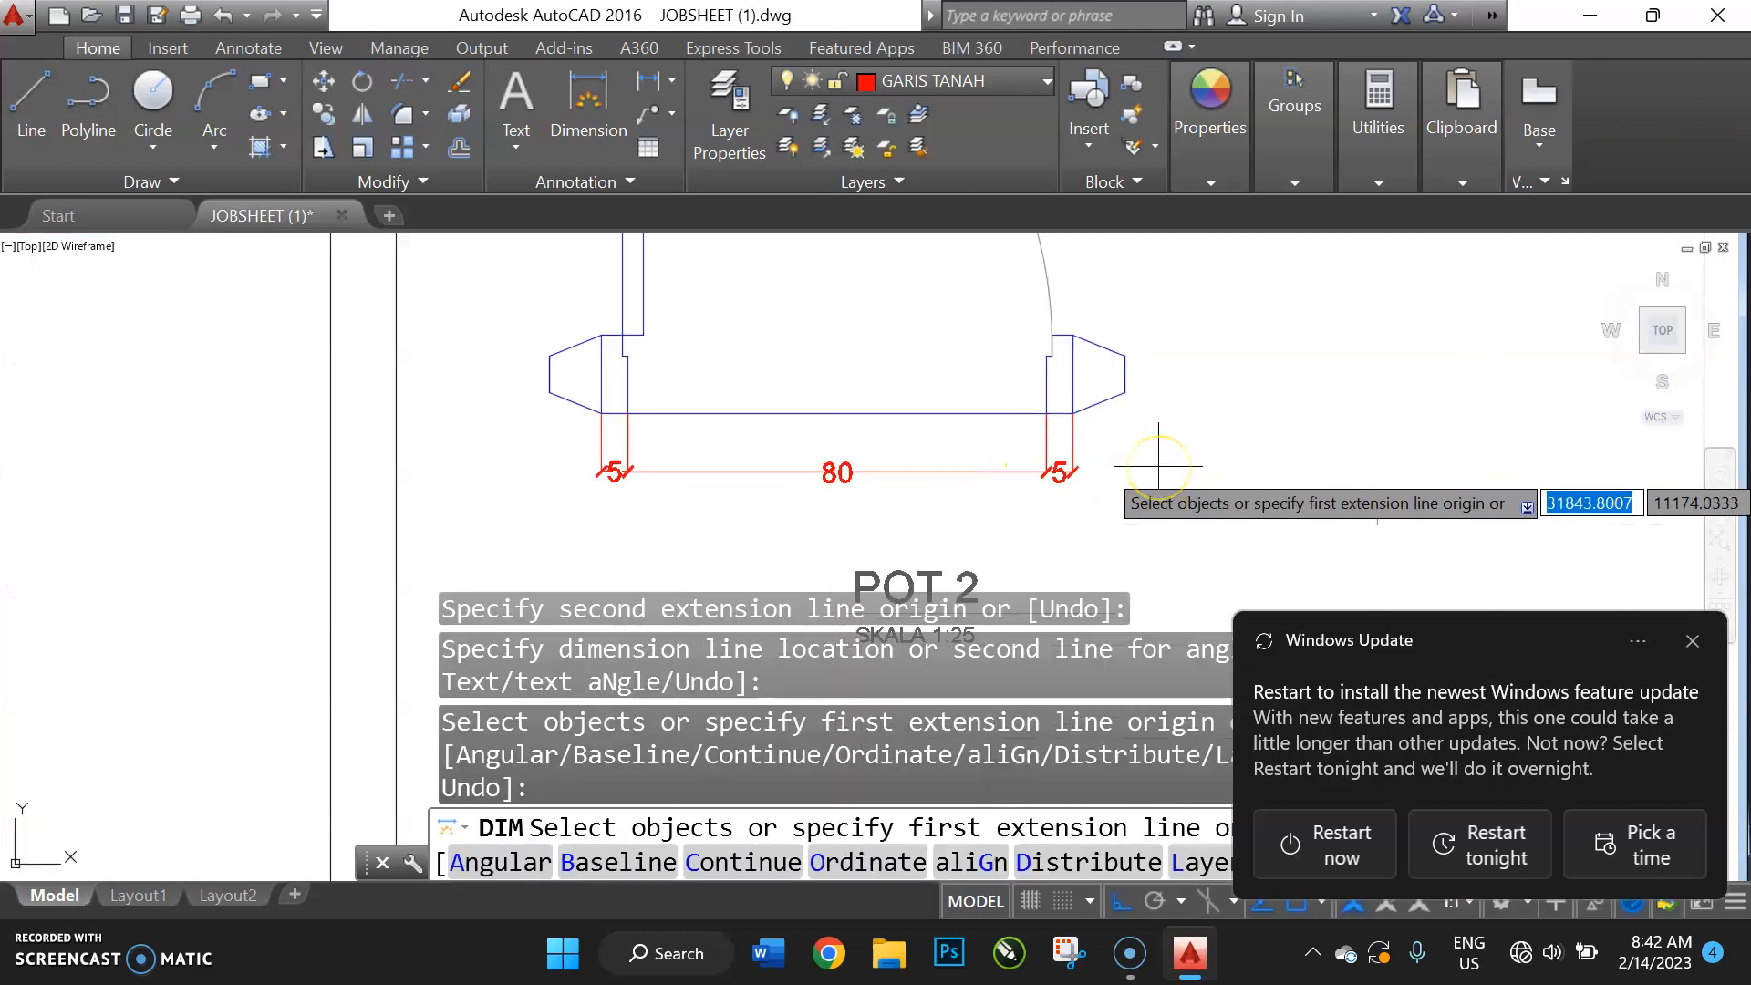
key("Return")
Make SKALA SITEPLAN the current dimension style
scroll(1159, 456, "down", 6)
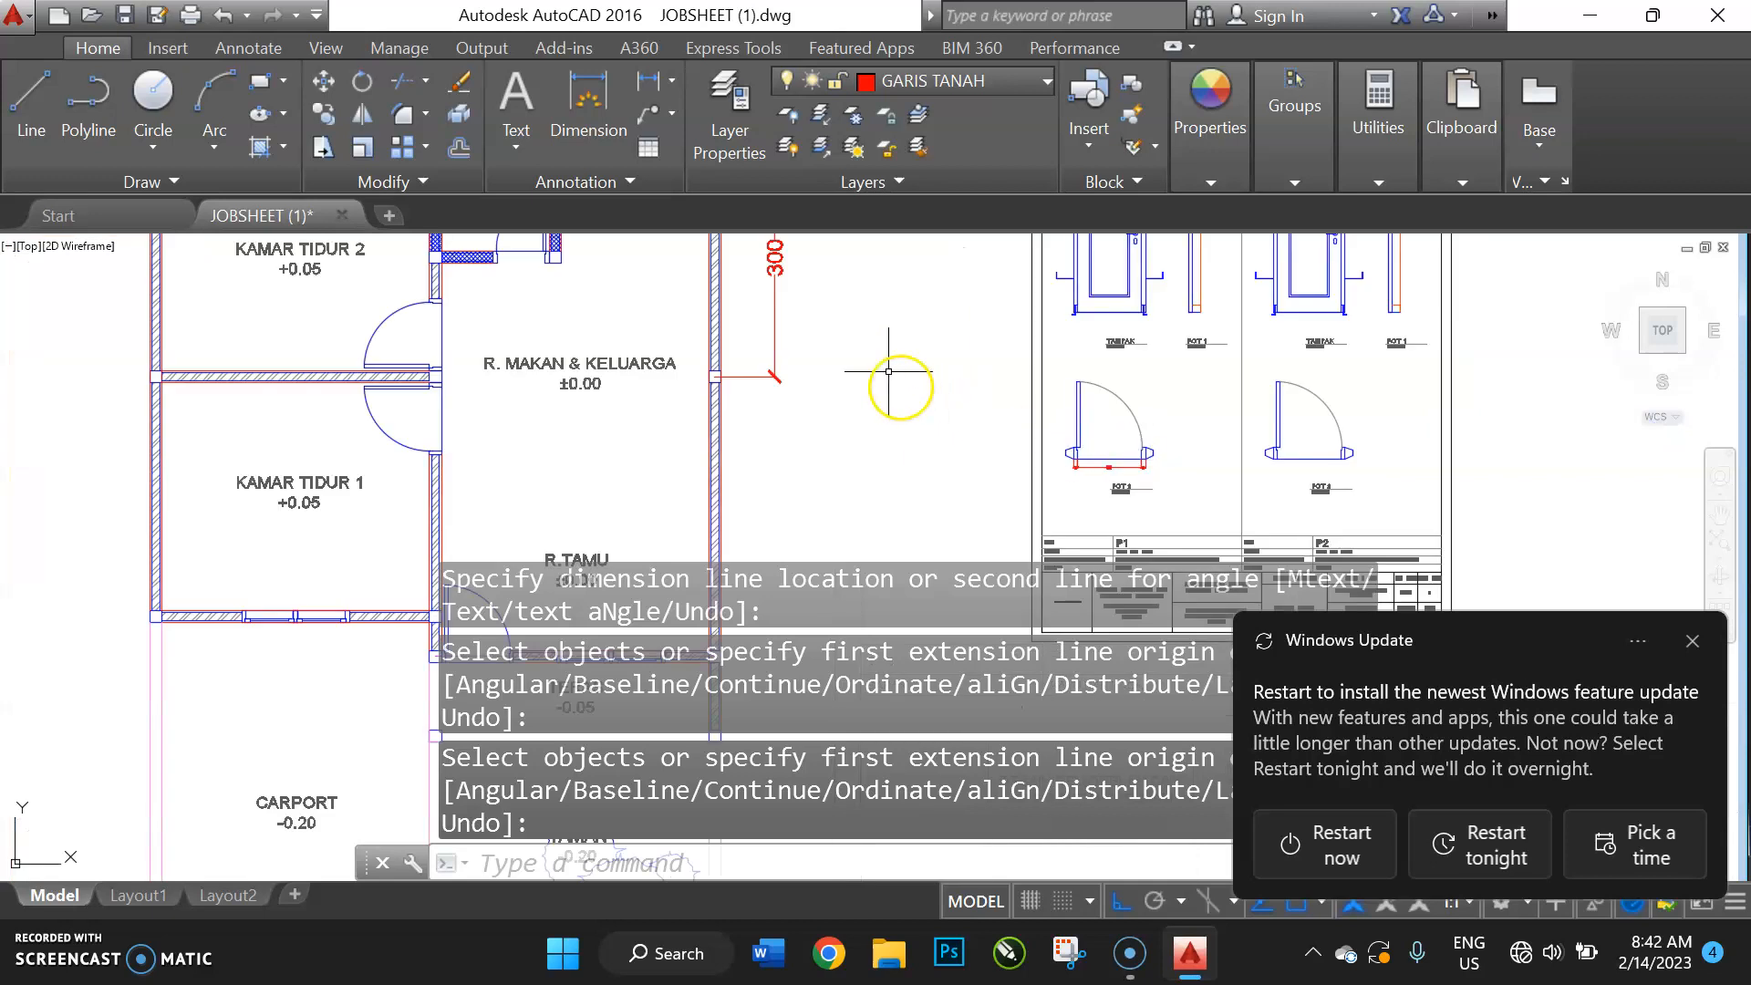
scroll(1106, 461, "up", 2)
middle_click_drag(1099, 458, 1004, 482)
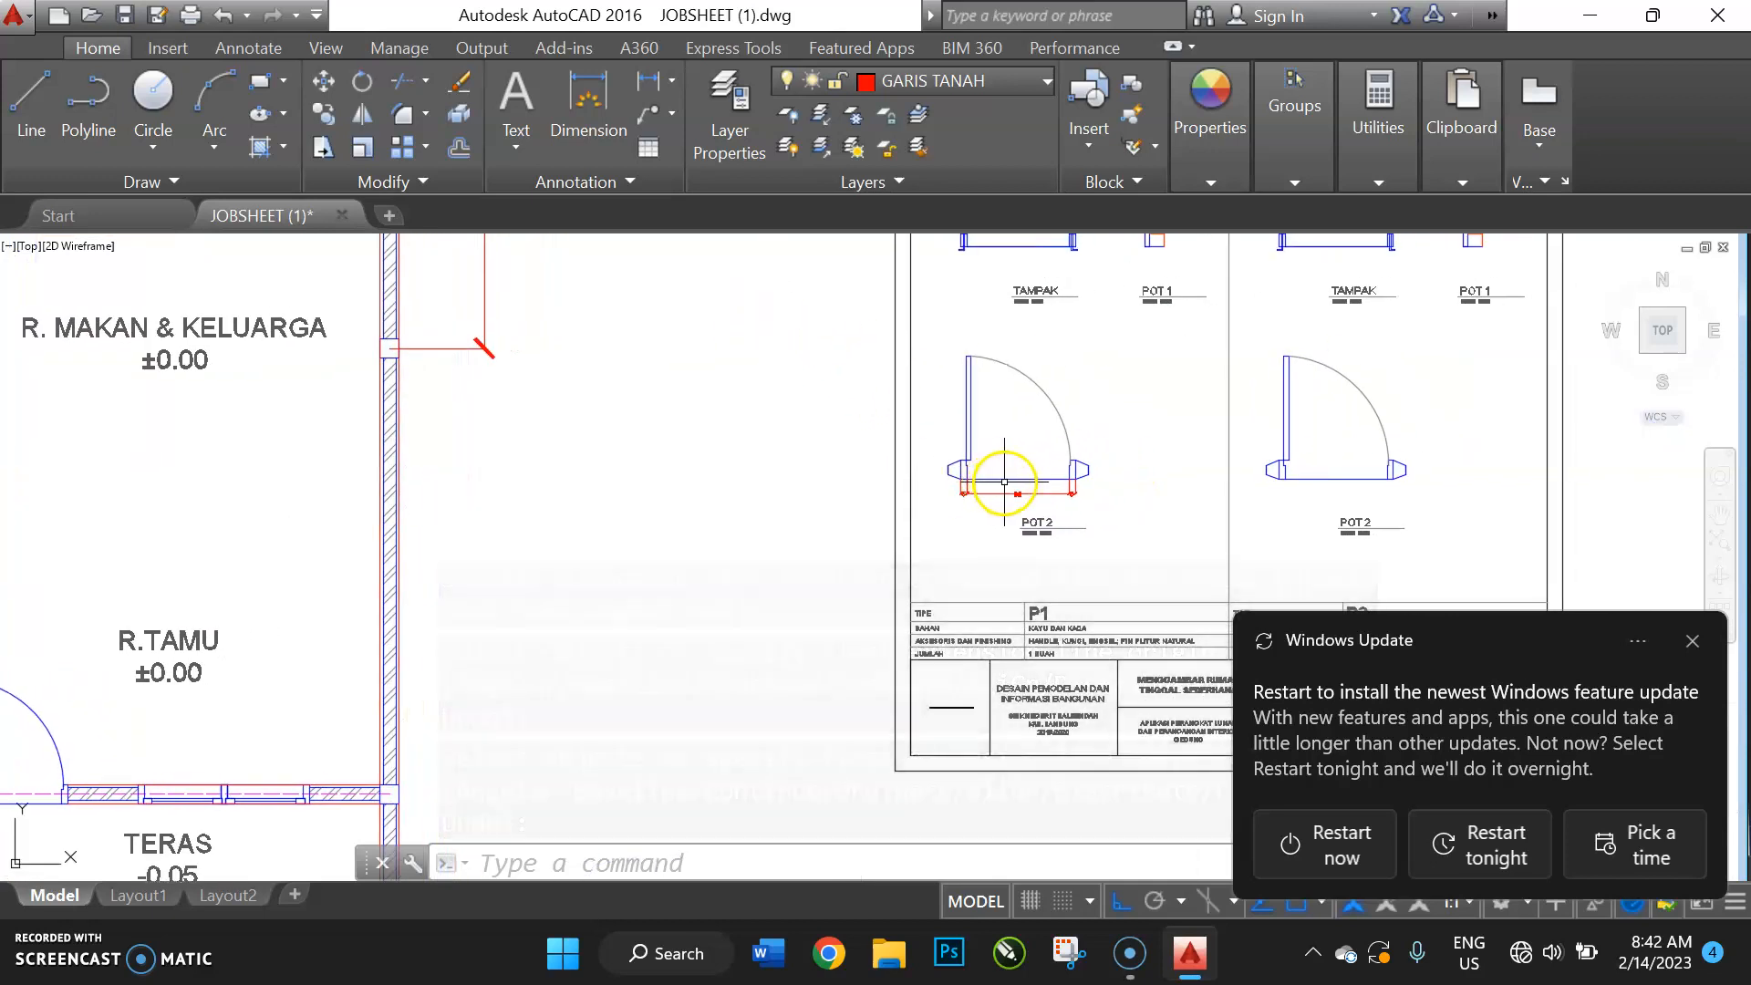
mouse_move(596, 354)
middle_mouse_down()
mouse_move(566, 332)
mouse_move(477, 450)
mouse_move(511, 416)
middle_mouse_up()
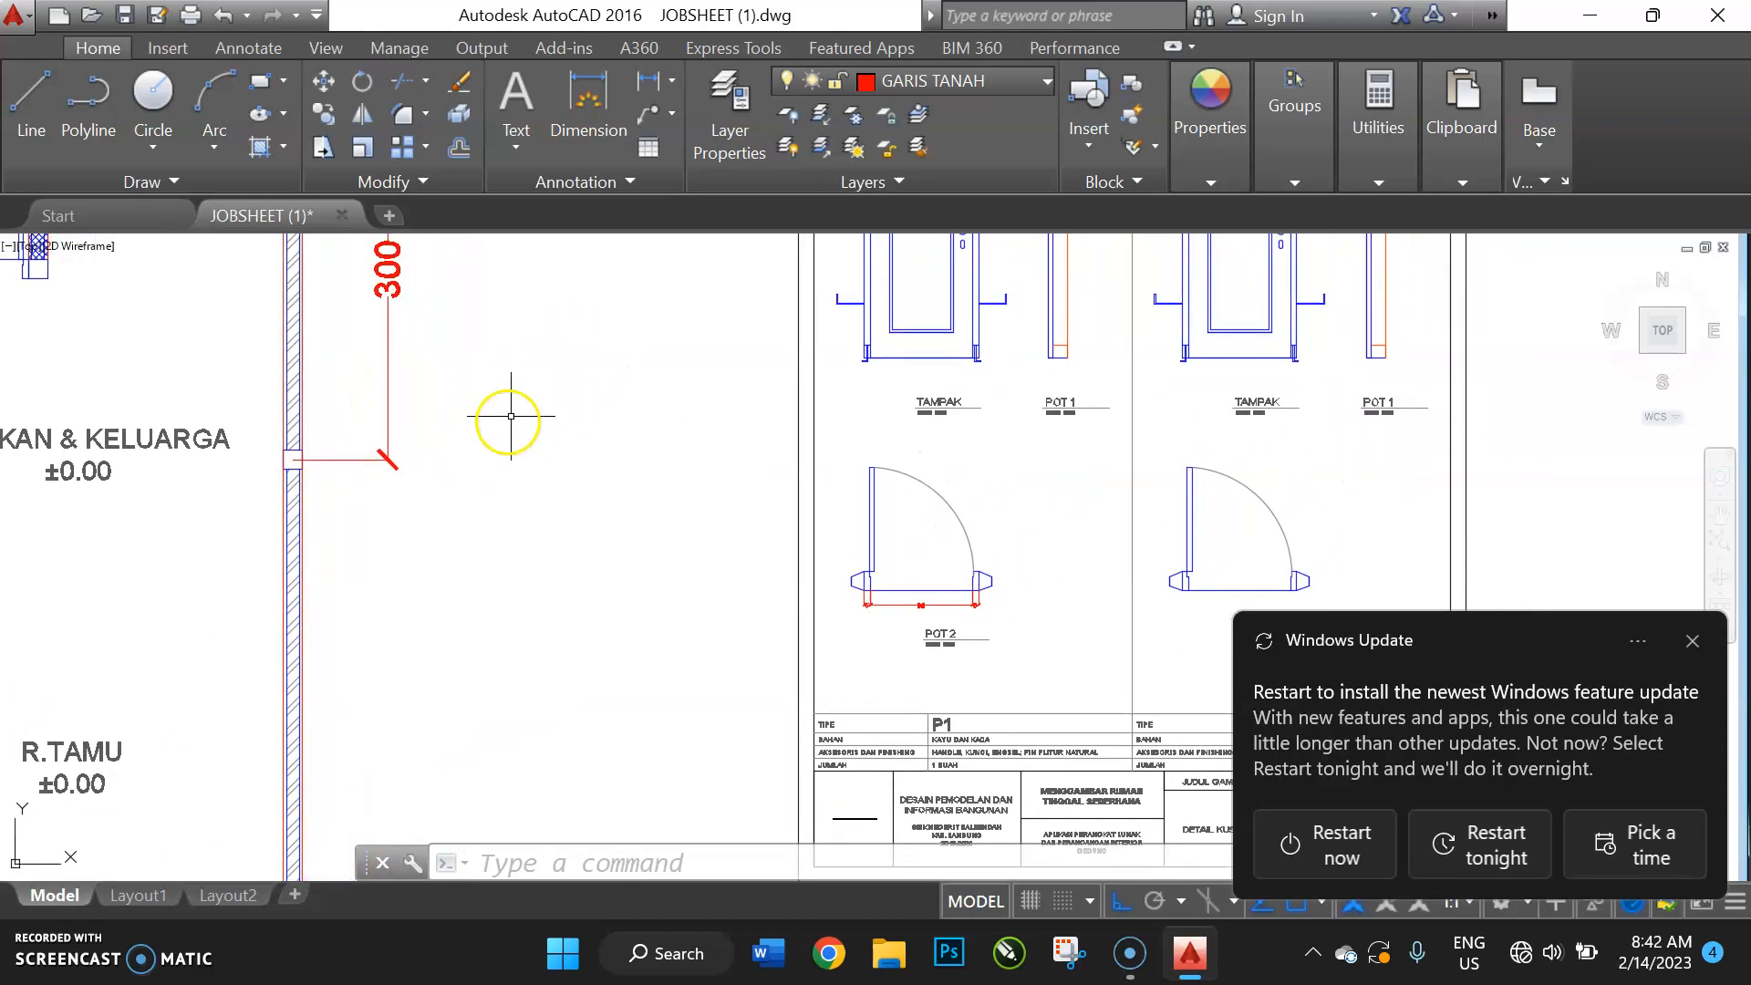
left_click(638, 182)
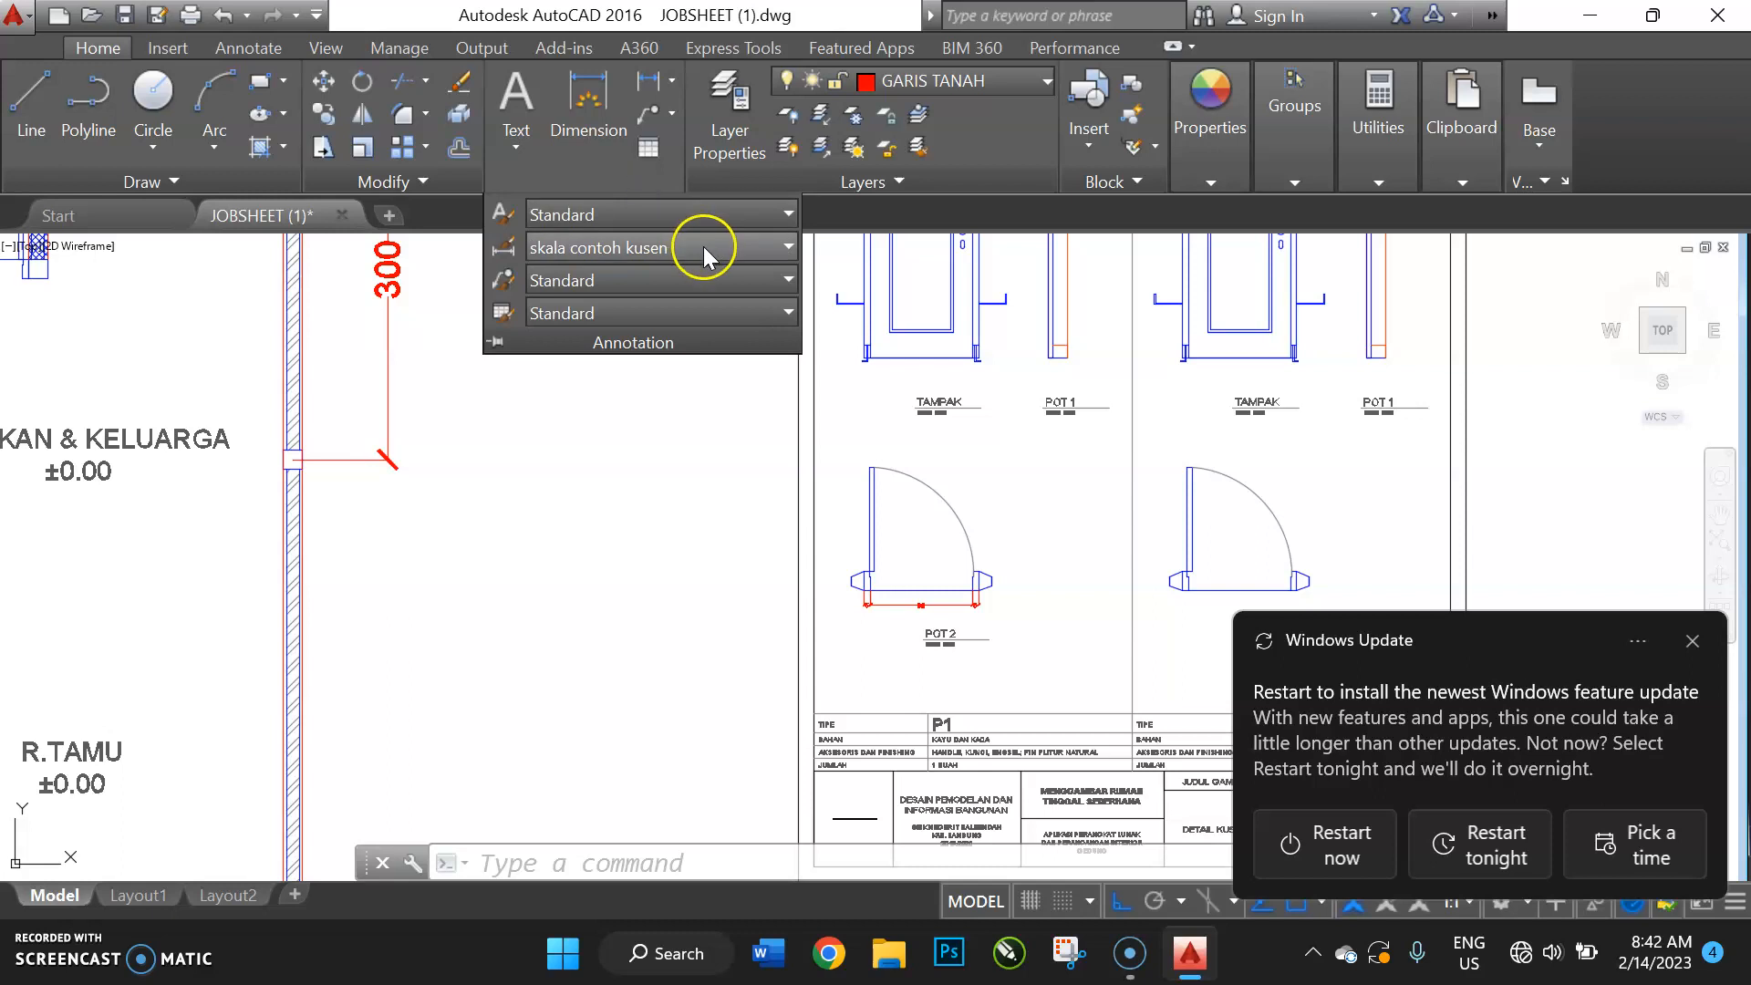
left_click(704, 246)
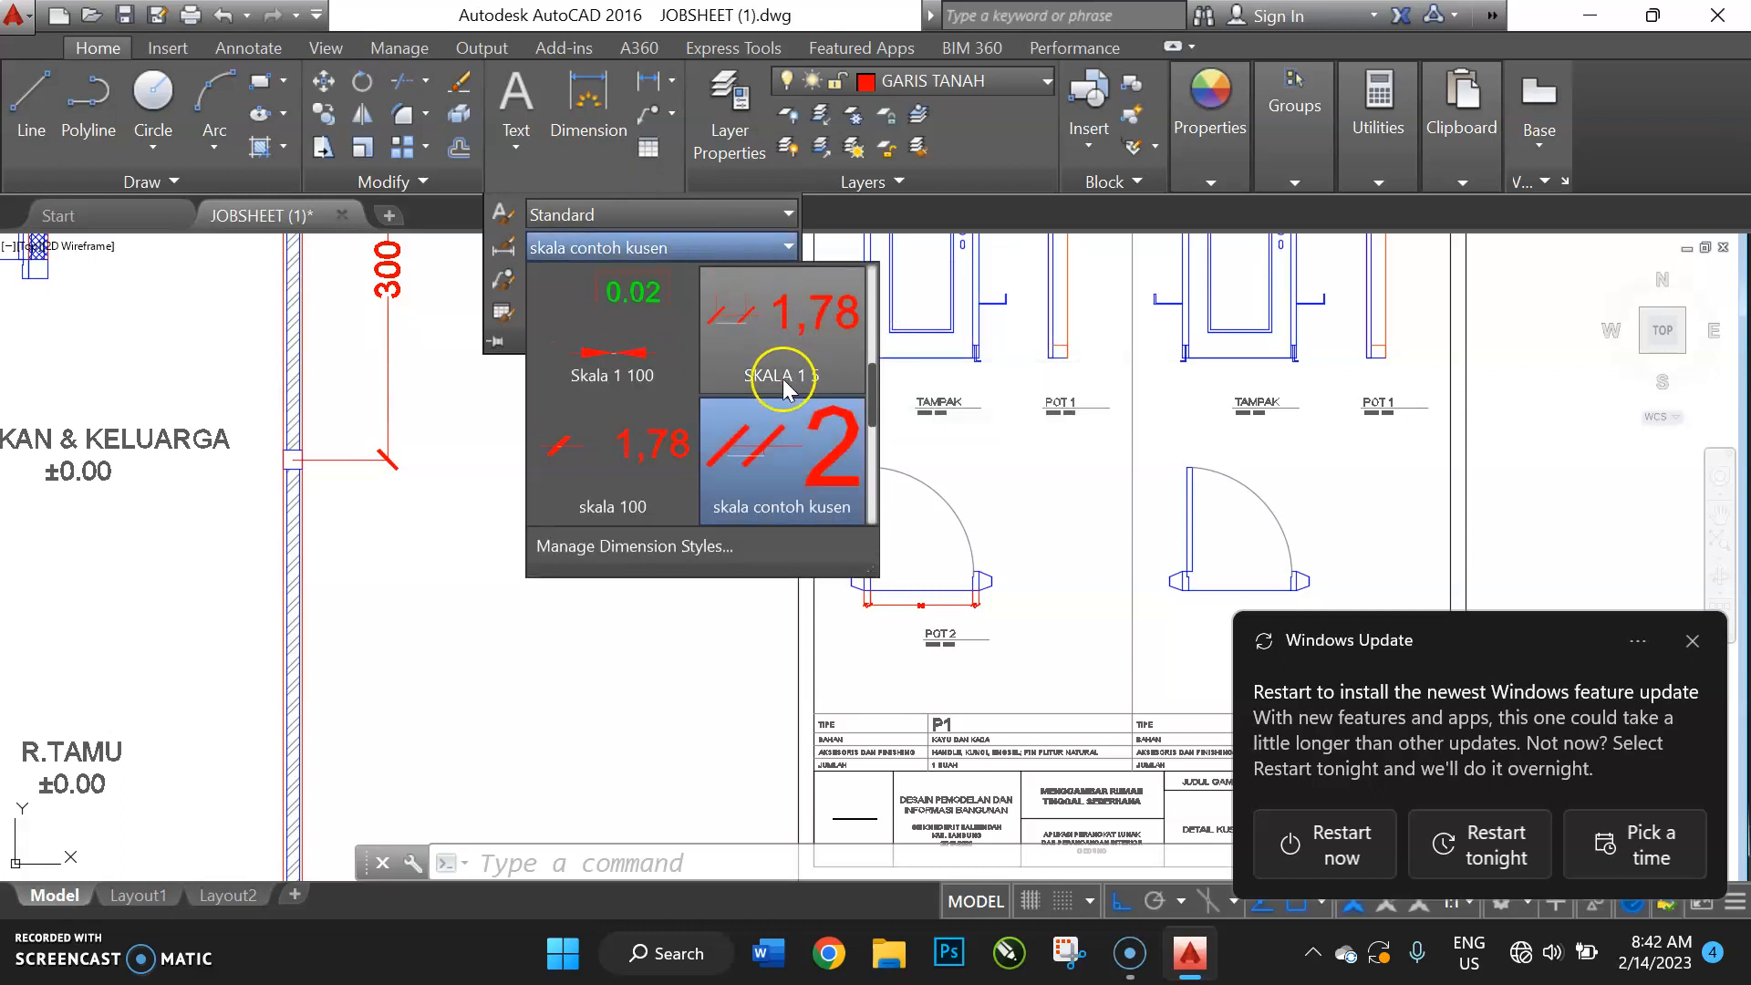
scroll(775, 397, "down", 2)
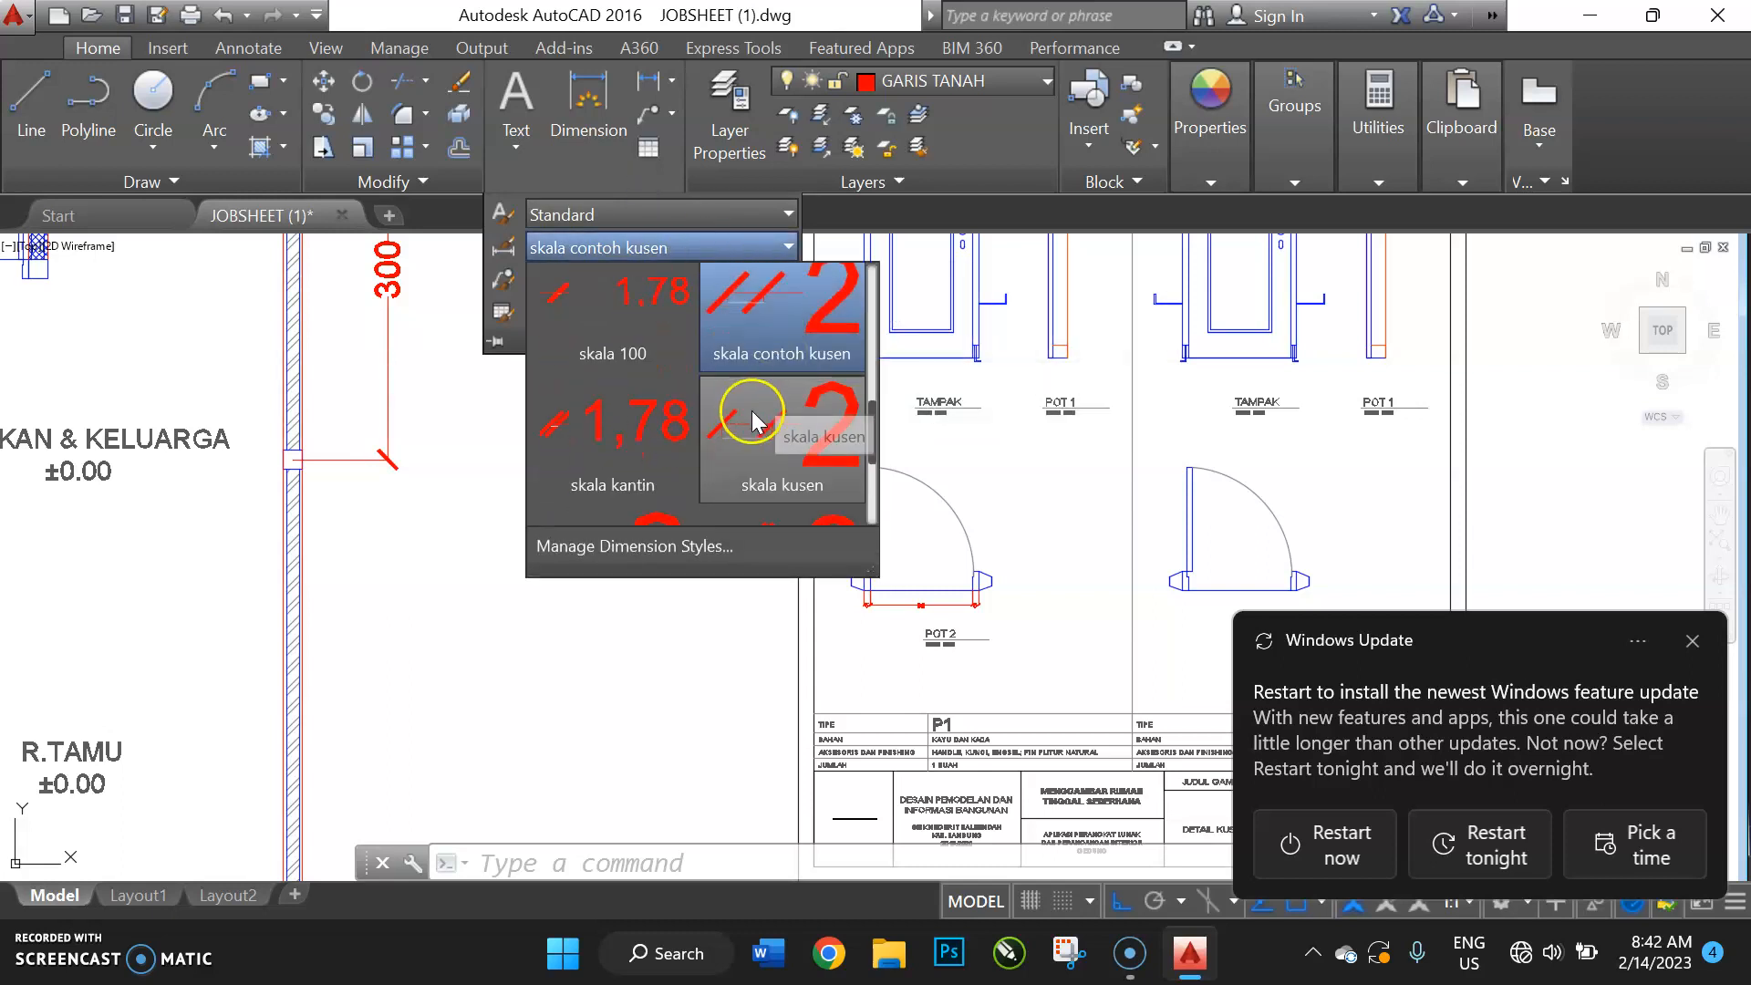
scroll(774, 410, "down", 2)
left_click(793, 431)
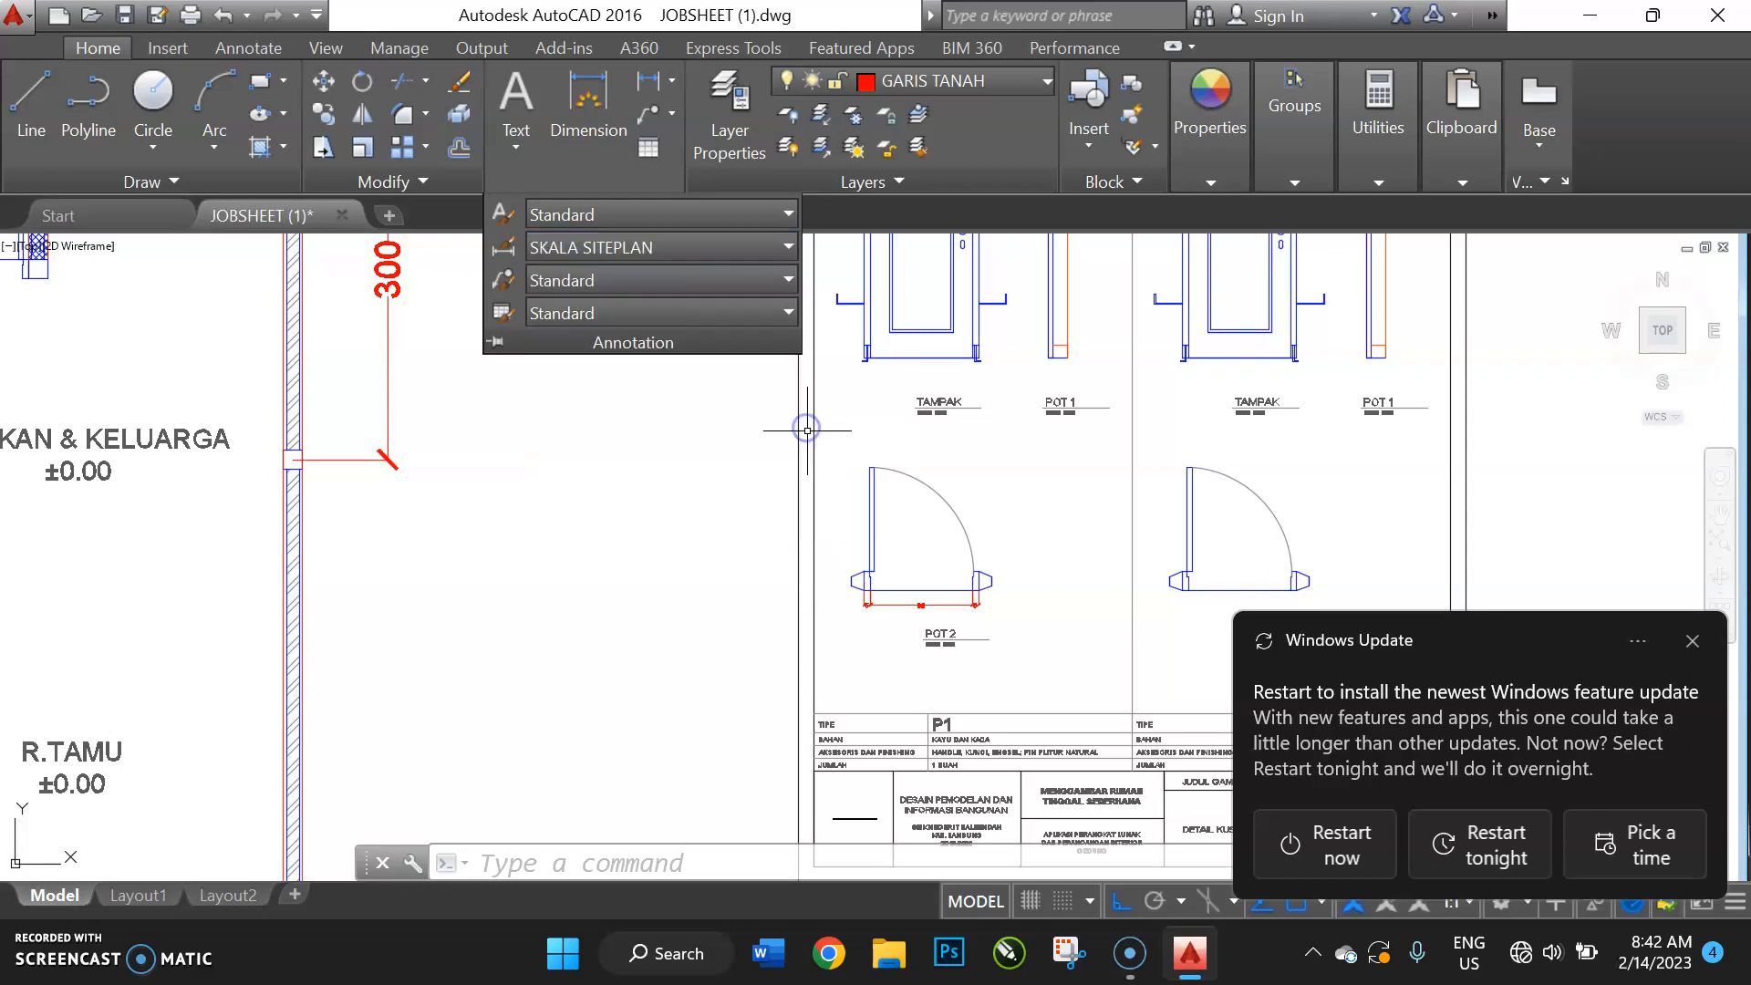
Assign the SKALA SITEPLAN dimension style to the three dimensions below the P1 door plan
scroll(999, 620, "up", 8)
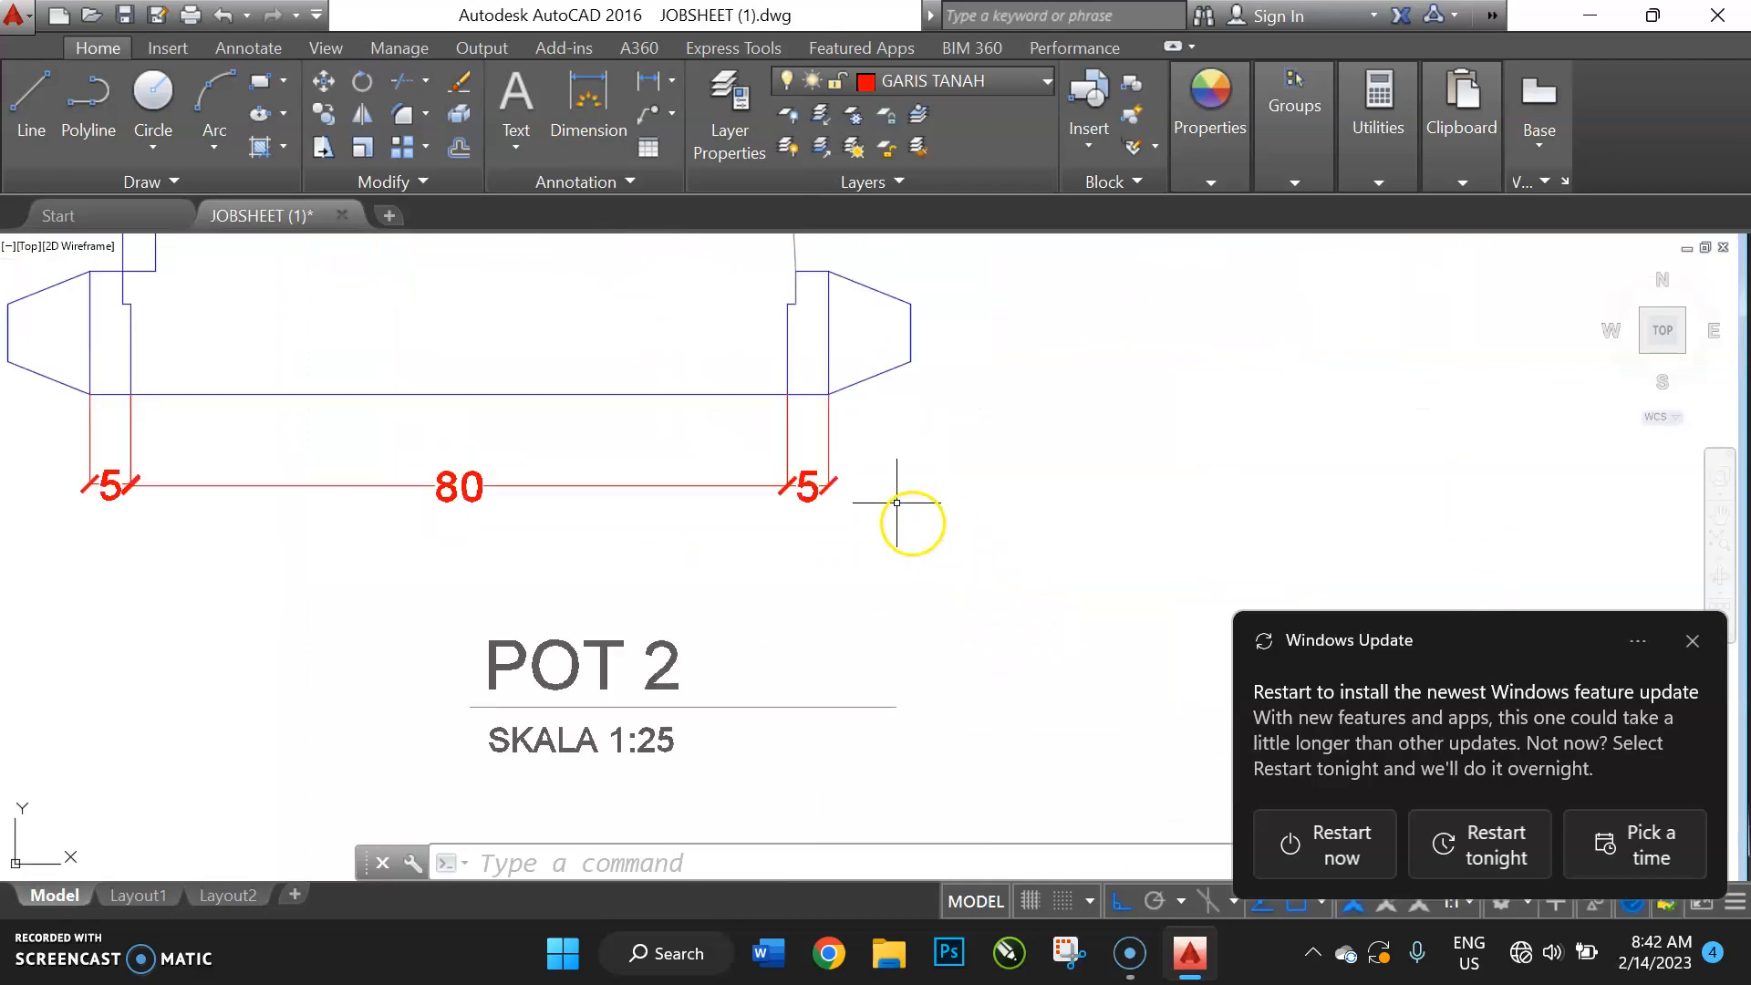
left_click(897, 503)
scroll(868, 441, "down", 4)
left_click(521, 460)
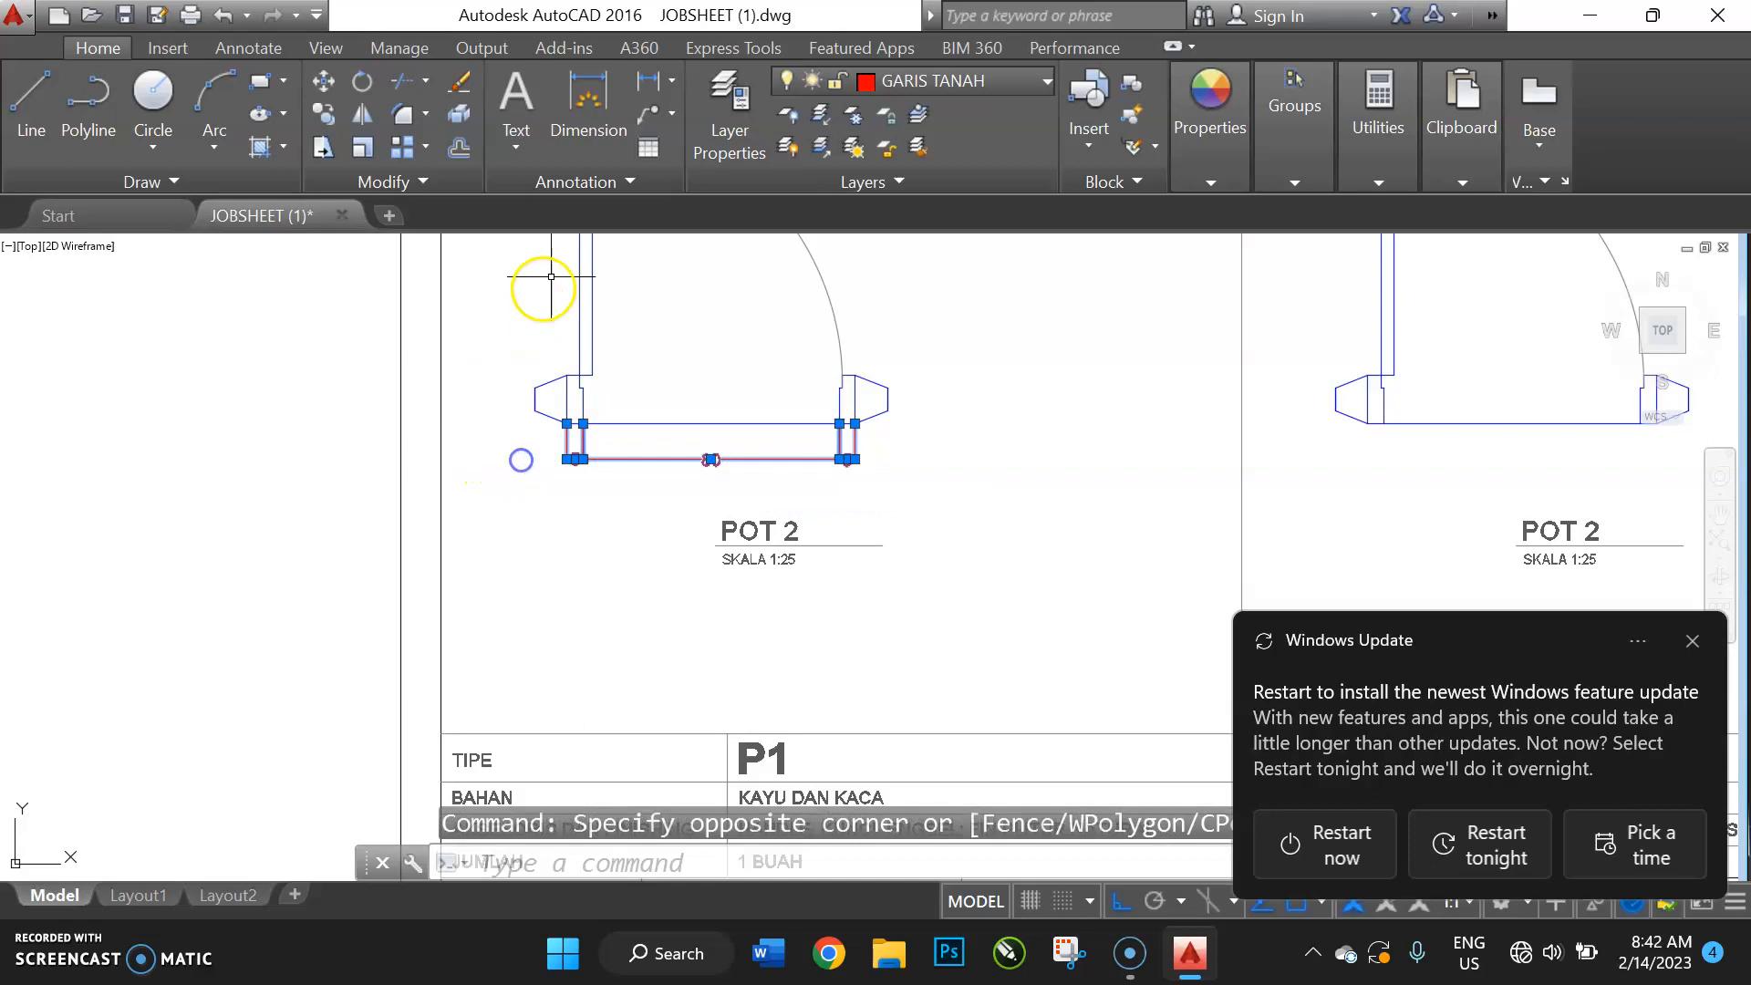
left_click(540, 179)
left_click(611, 246)
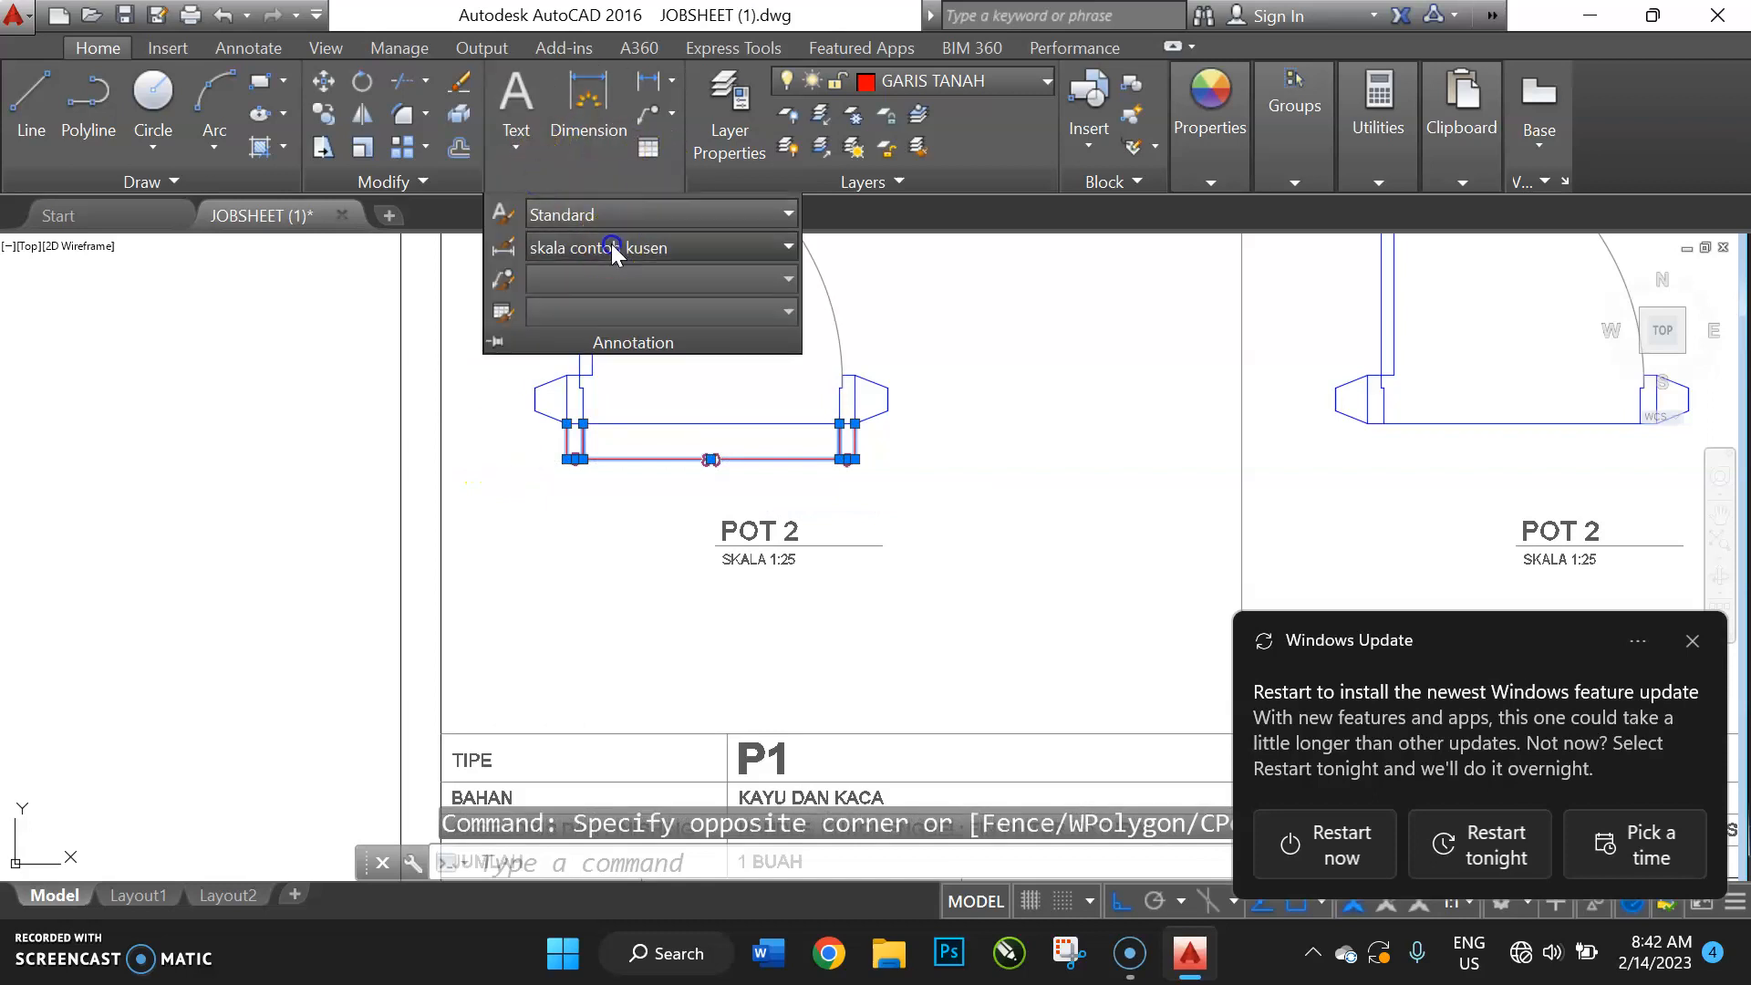
scroll(769, 451, "down", 2)
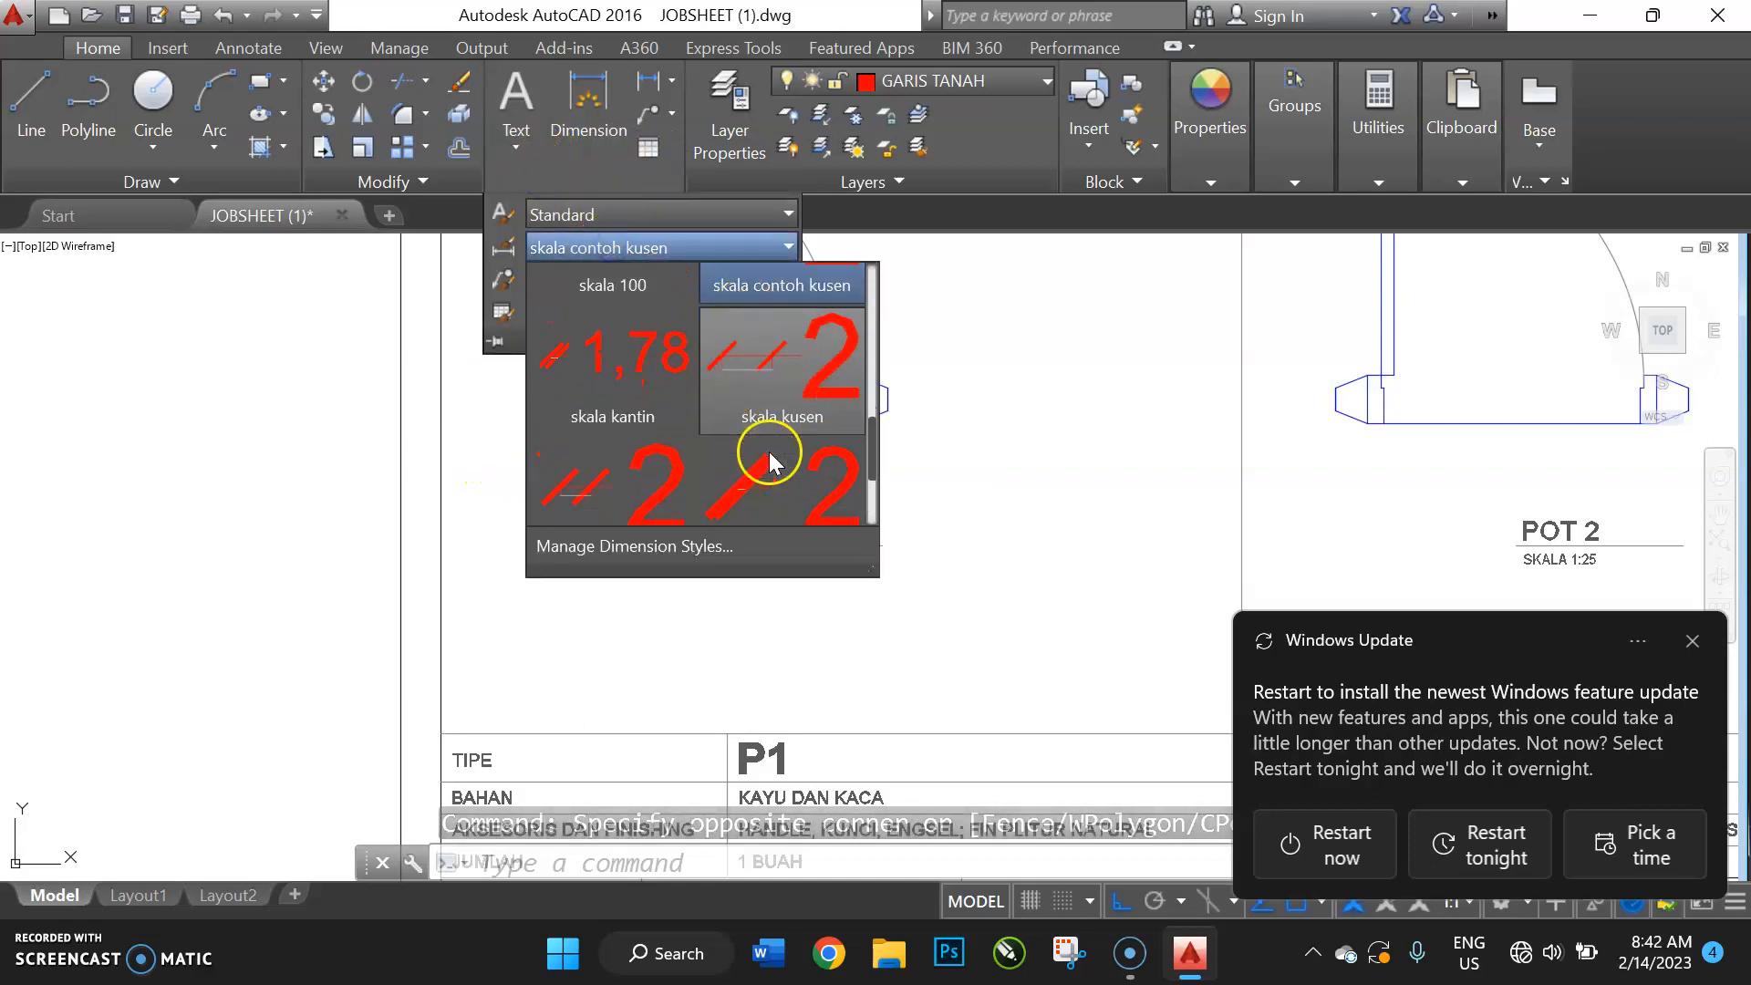
scroll(769, 452, "down", 1)
left_click(772, 436)
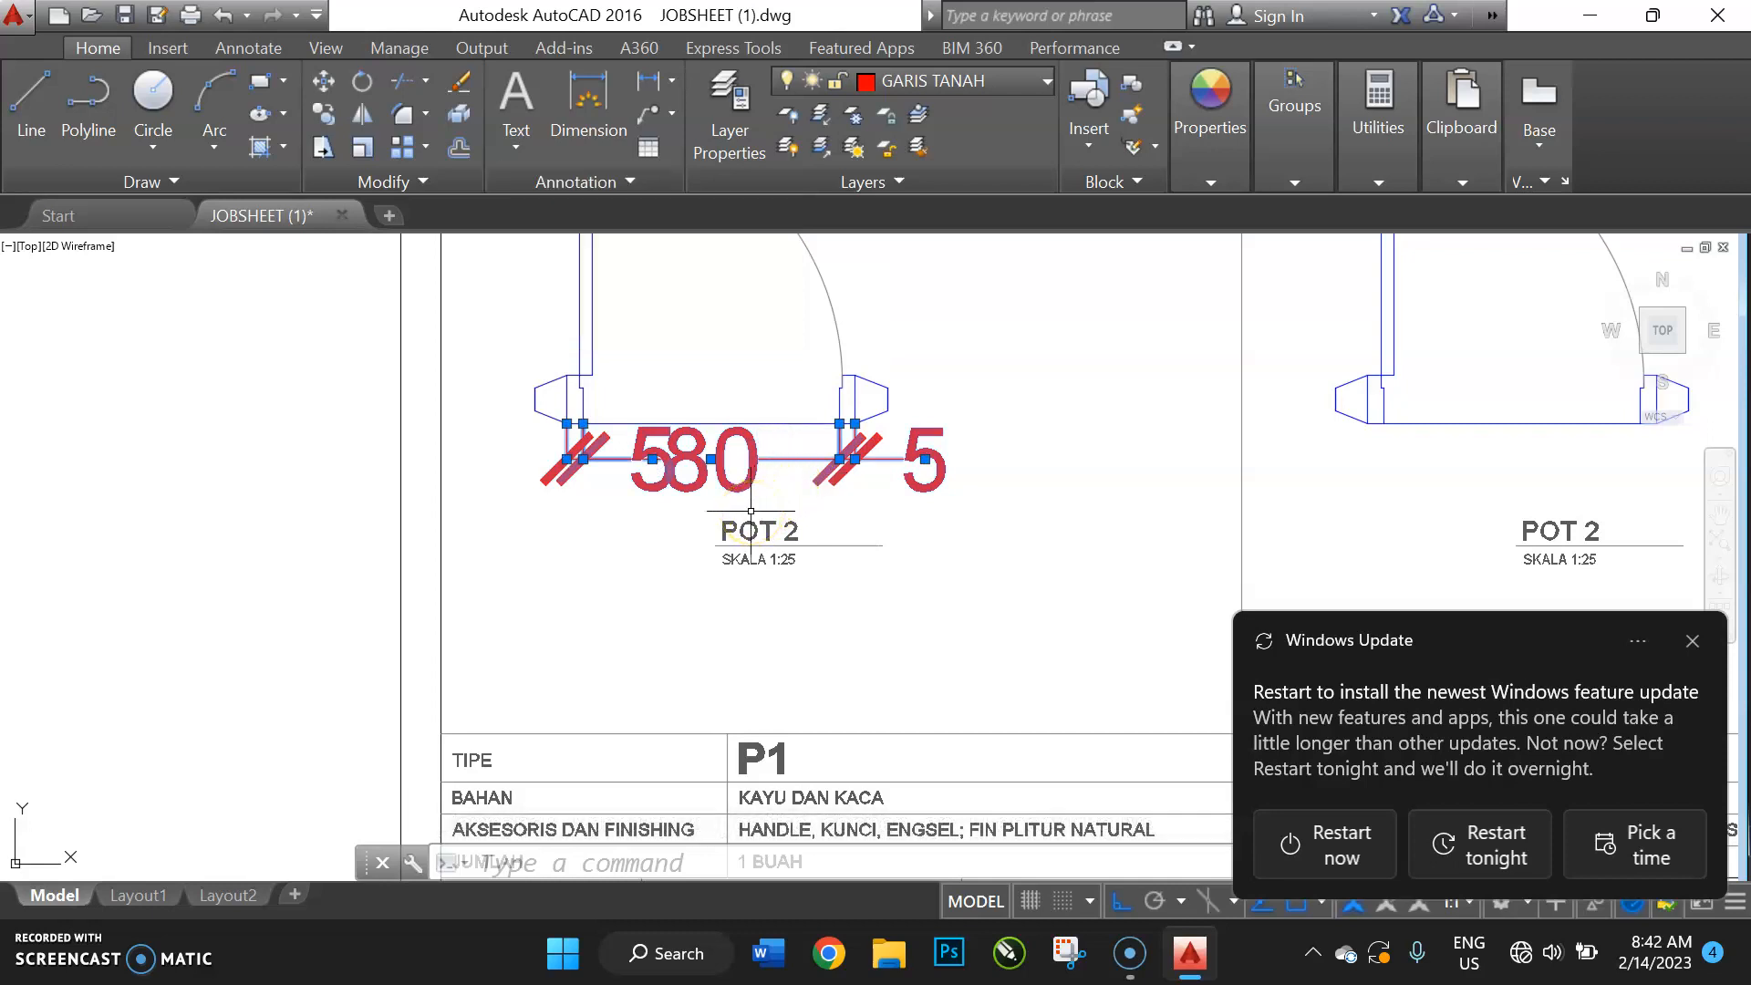
Assign the skala contoh kusen dimension style to the three dimensions below the P1 door plan and clear the selection
left_click(760, 503)
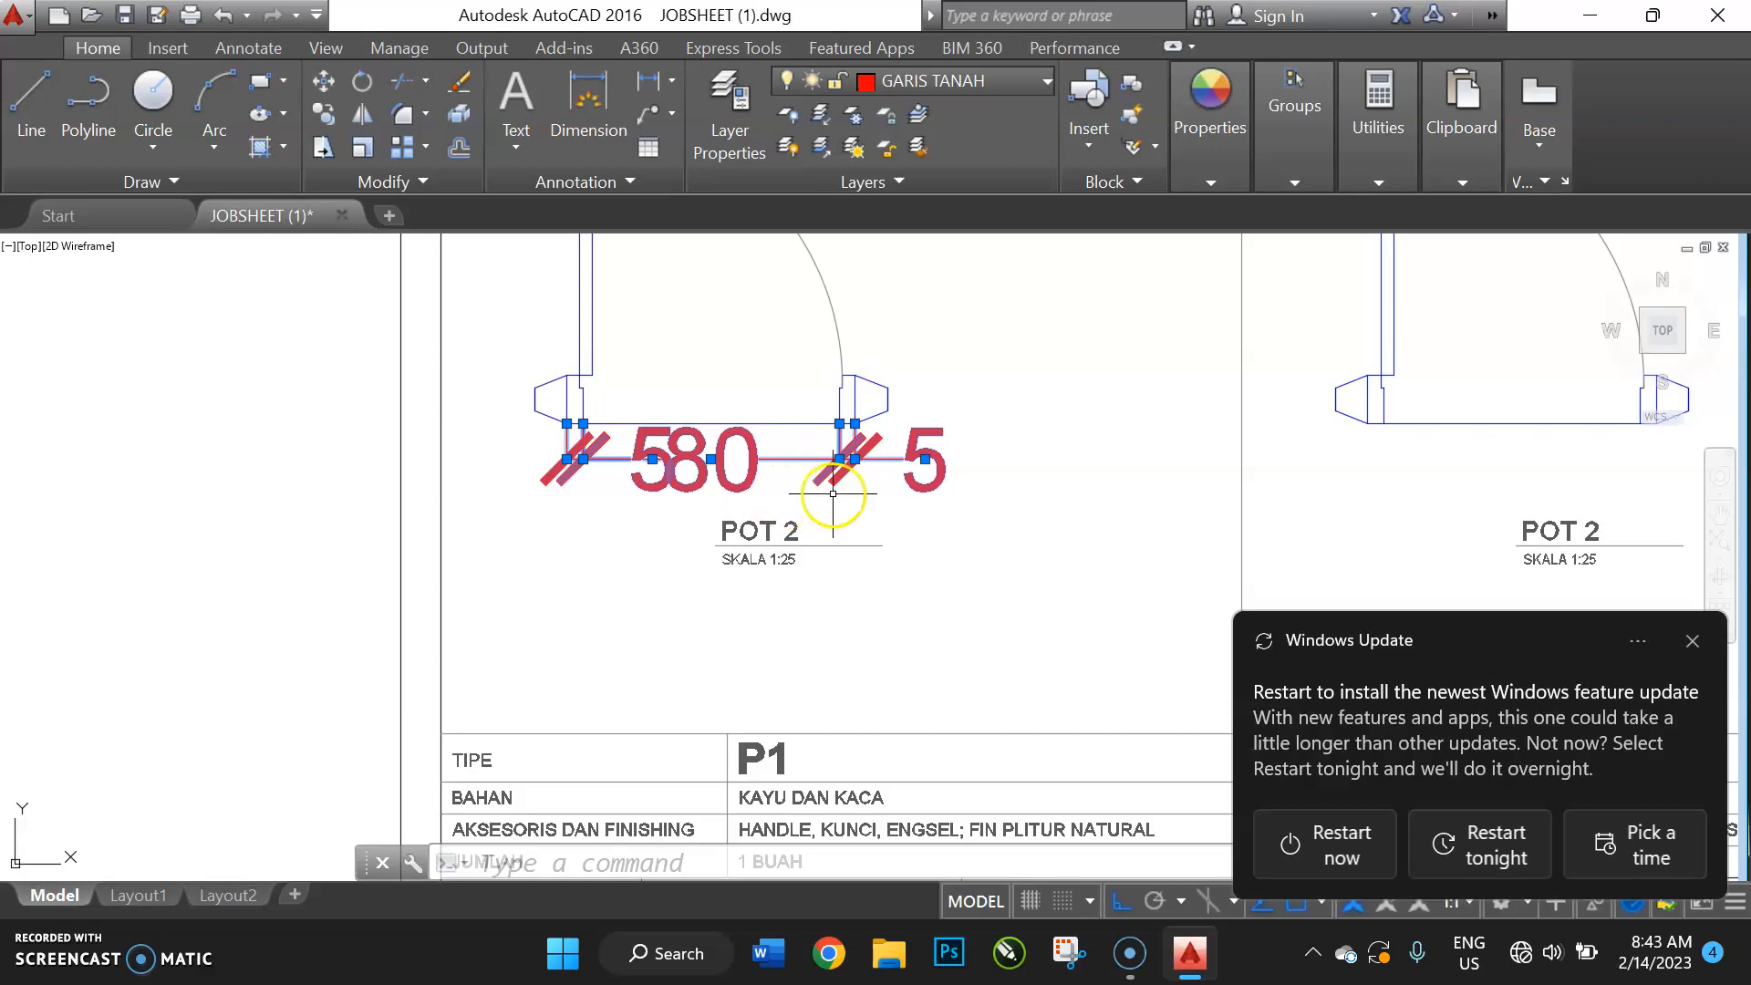
left_click(1003, 427)
key("Escape")
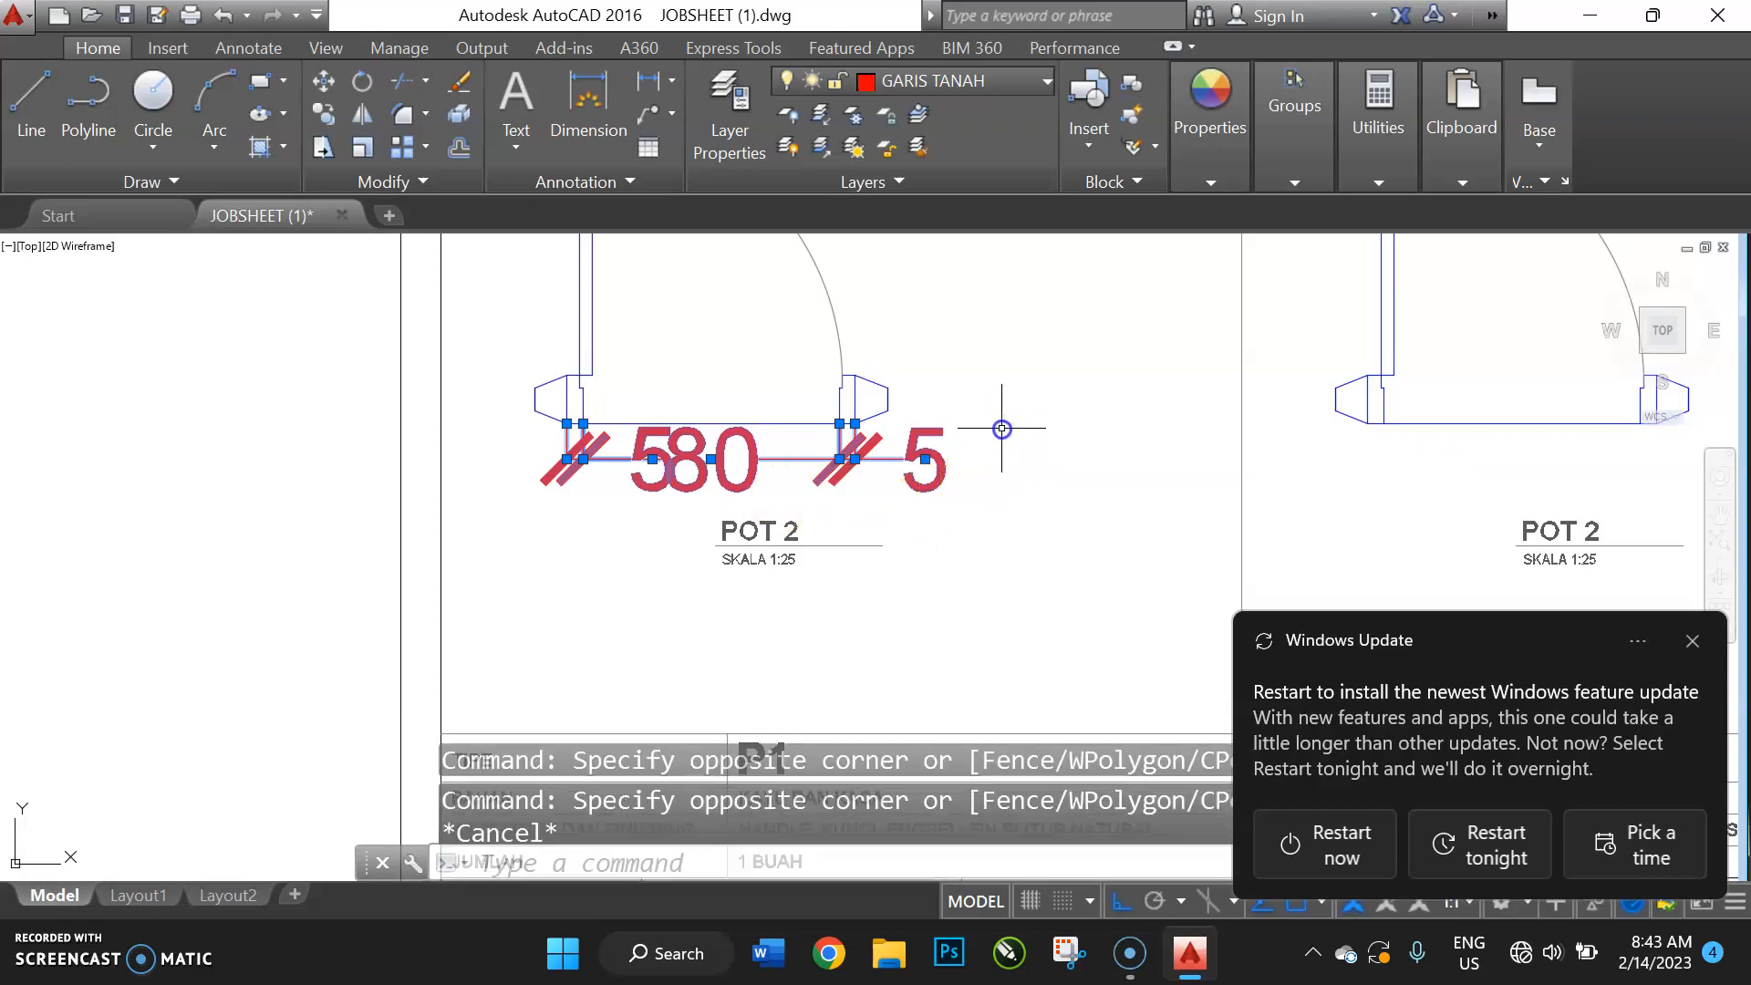
key("Escape")
left_click(997, 437)
left_click(571, 481)
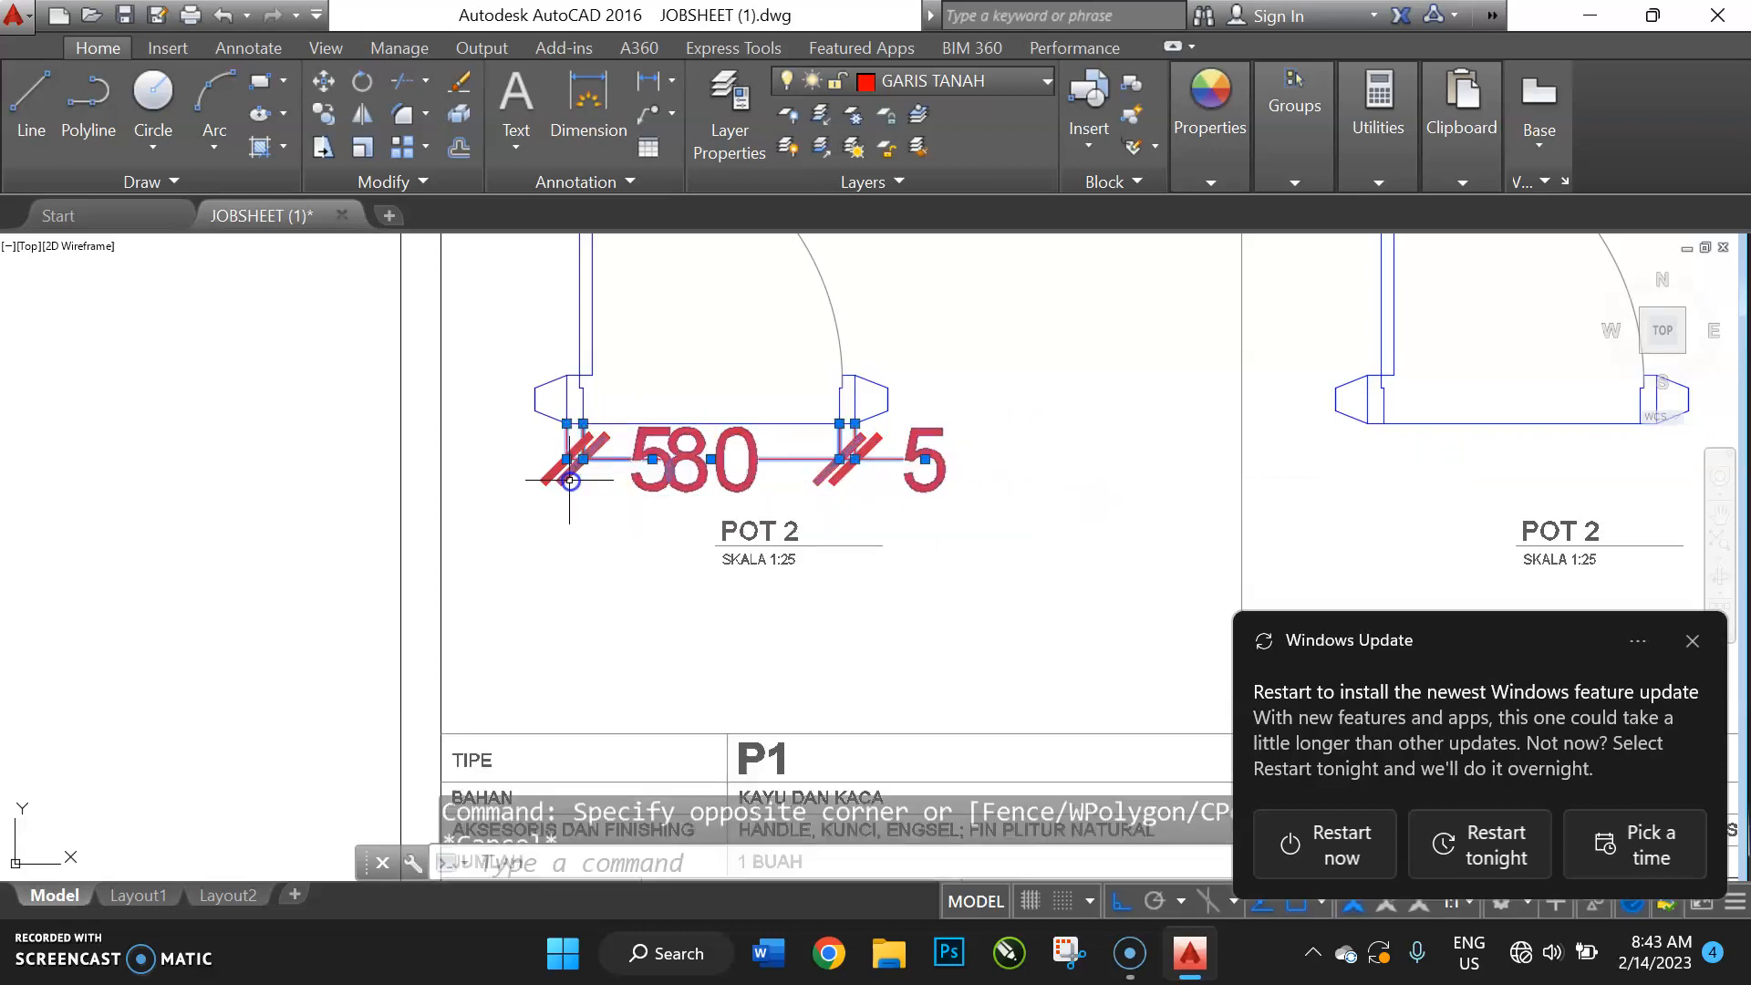
left_click(593, 186)
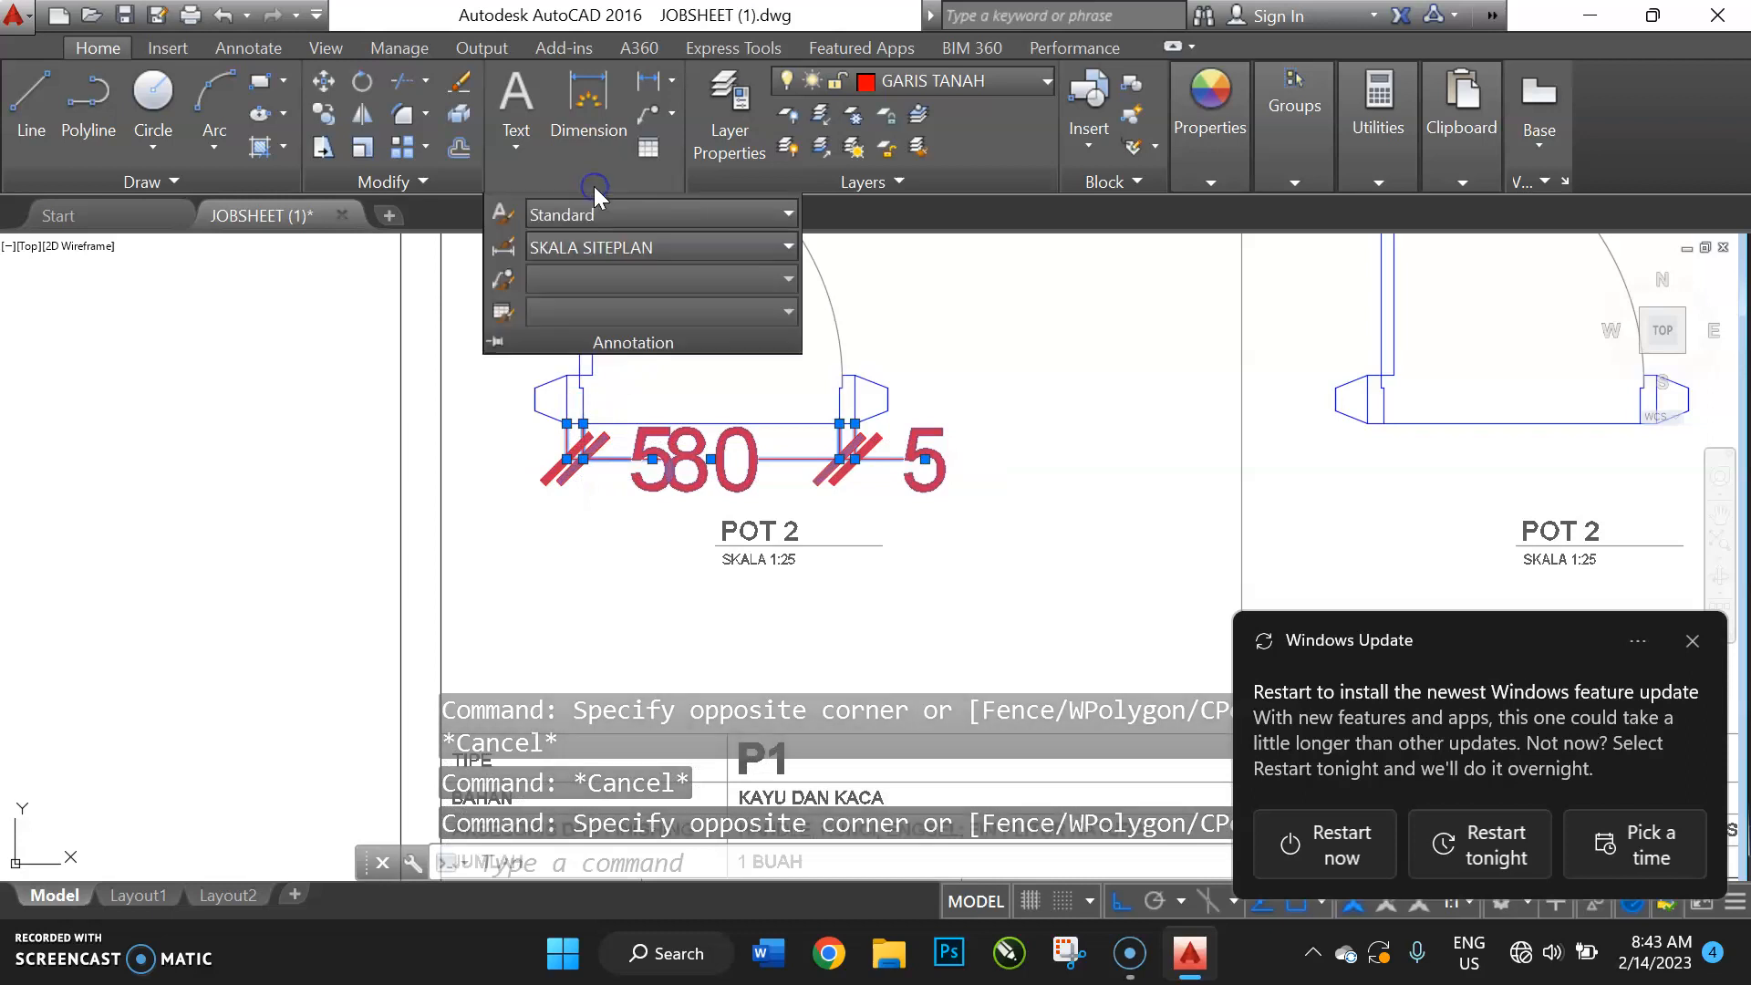
left_click(612, 246)
scroll(784, 356, "up", 1)
left_click(810, 327)
key("Escape")
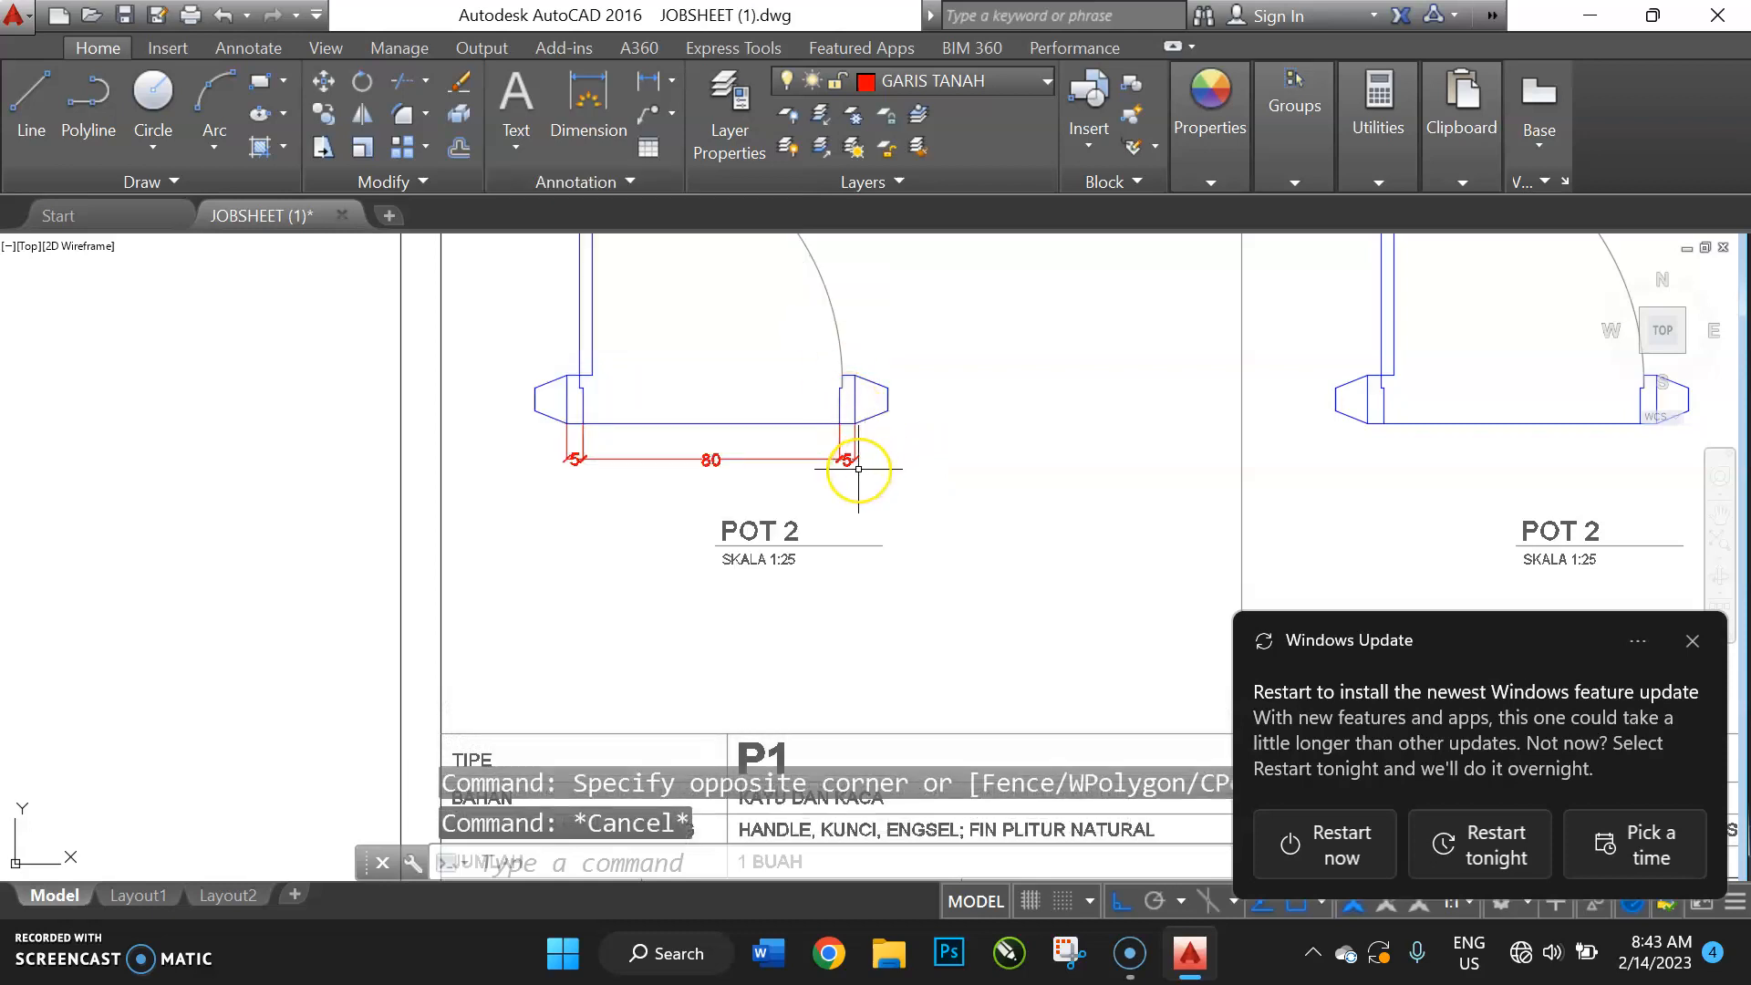
key("Escape")
Dismiss the Windows Update restart notification covering the drawing
scroll(859, 469, "up", 2)
middle_click_drag(912, 479, 1255, 588)
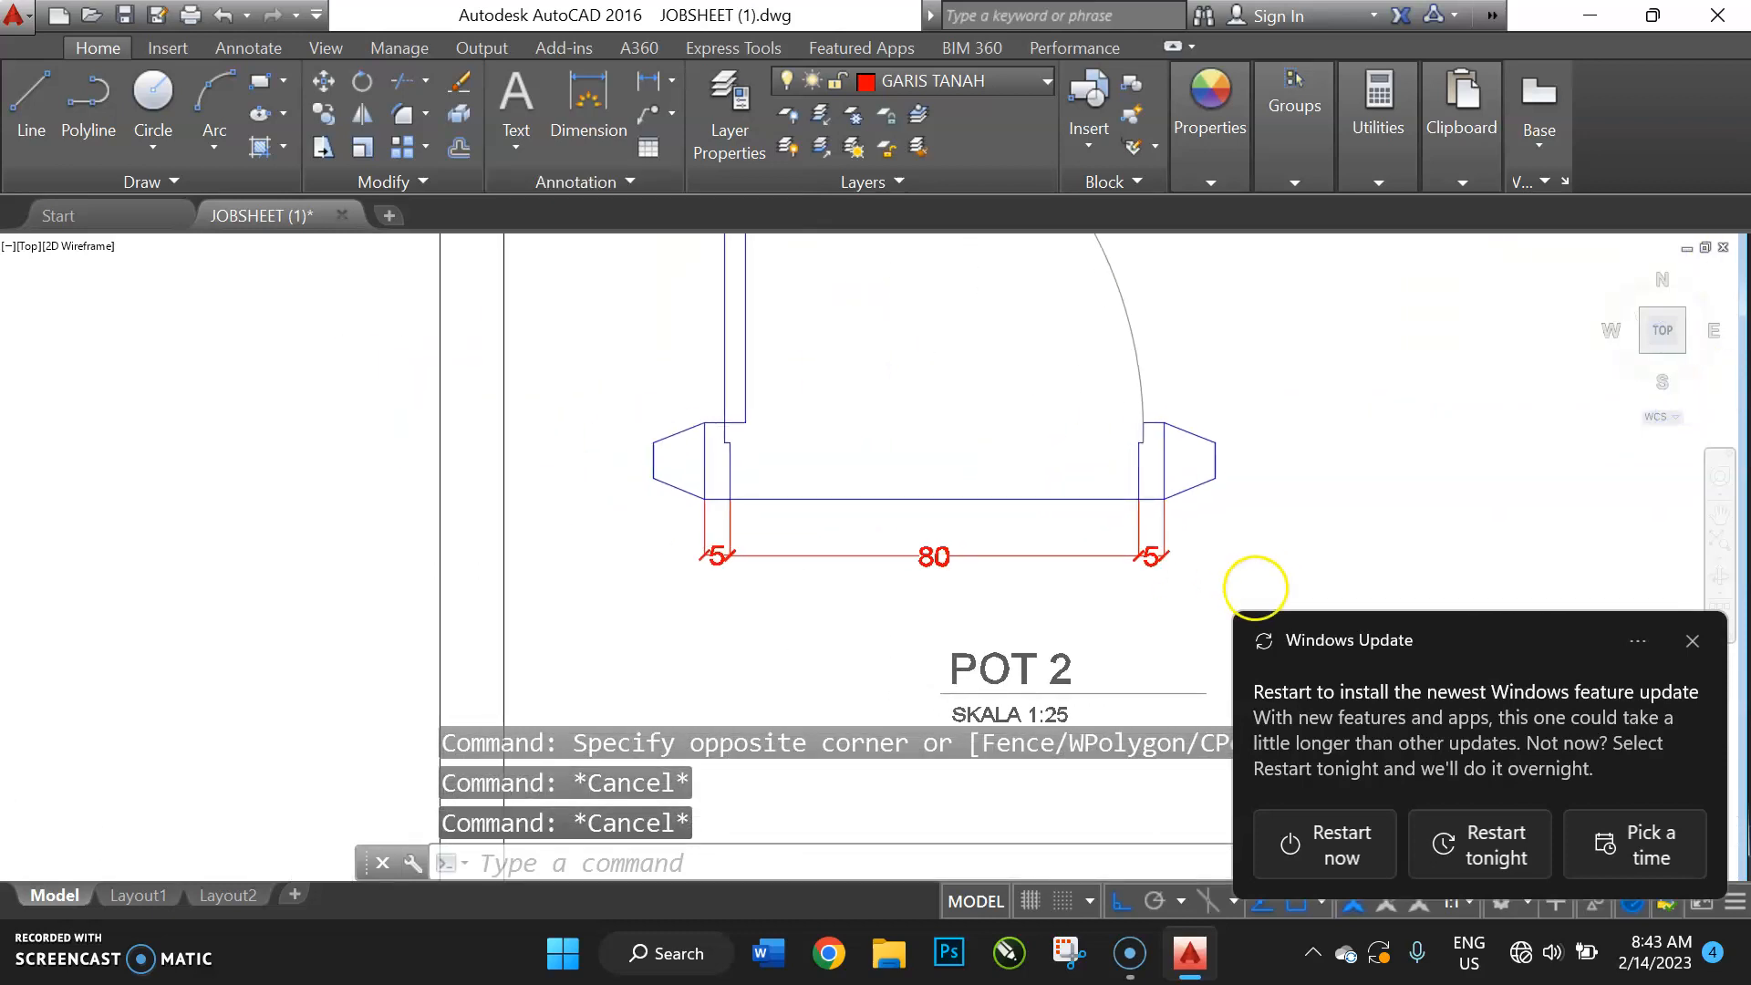
left_click(1691, 645)
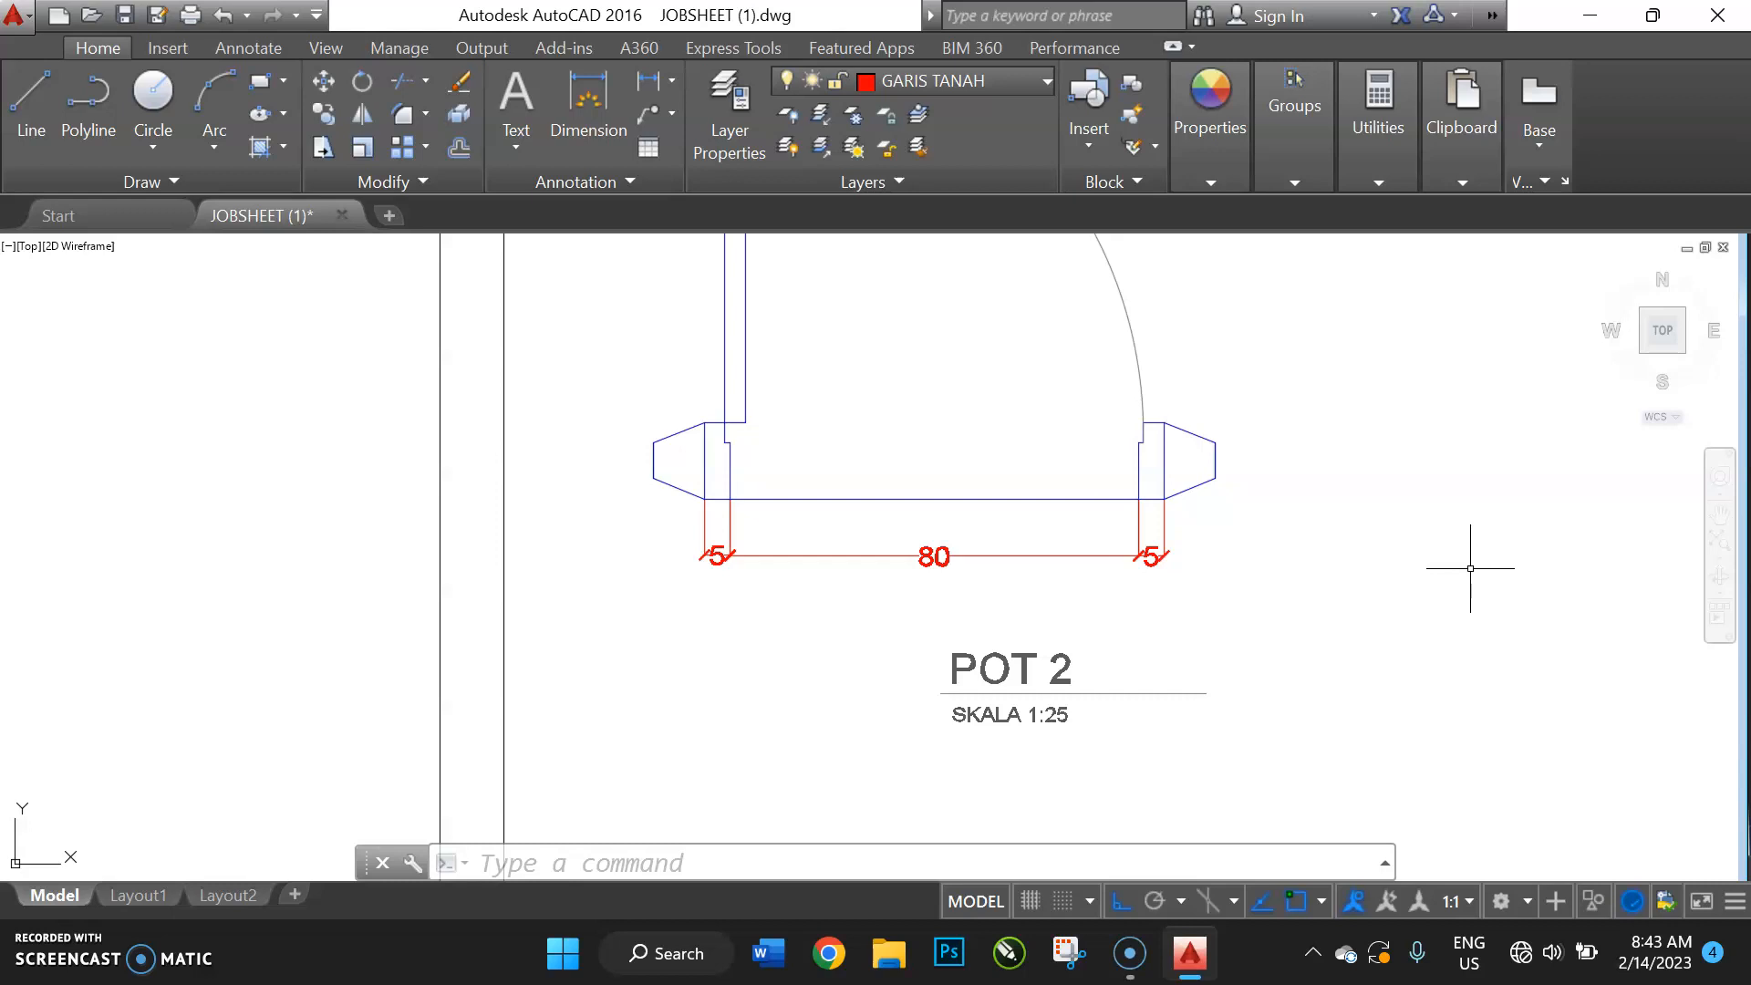
scroll(931, 556, "down", 9)
mouse_move(736, 547)
middle_mouse_down()
mouse_move(770, 606)
mouse_move(747, 608)
middle_mouse_up()
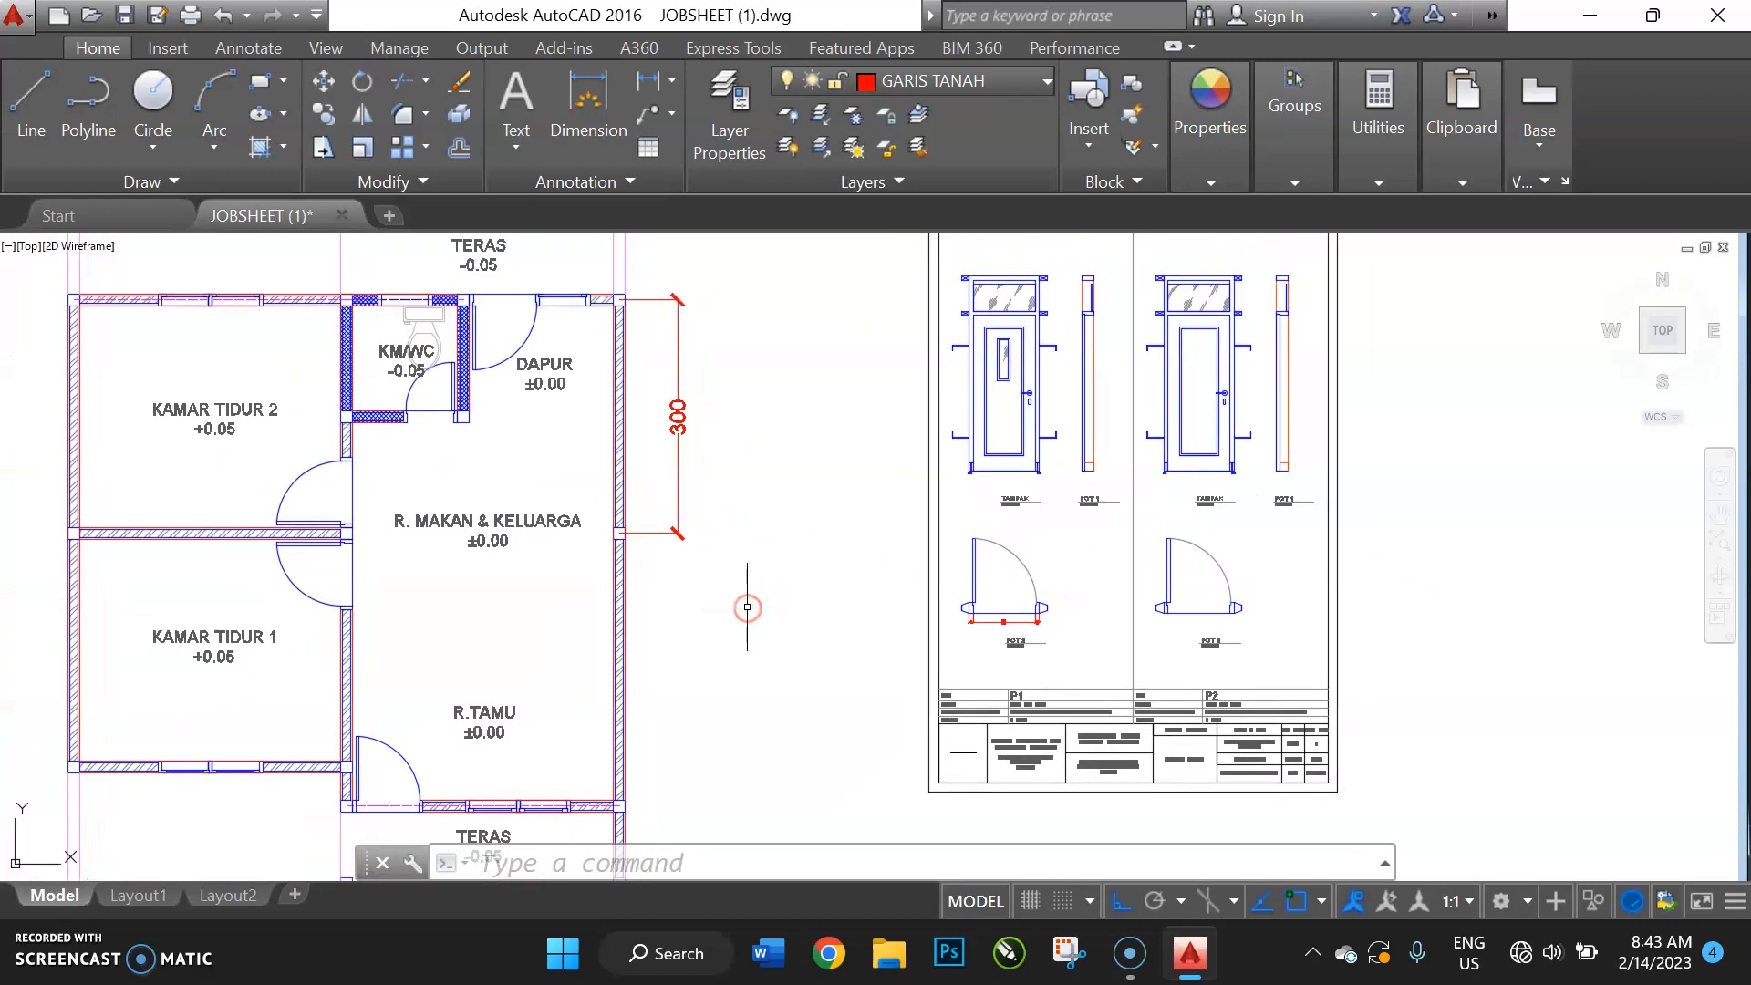
scroll(747, 606, "up", 2)
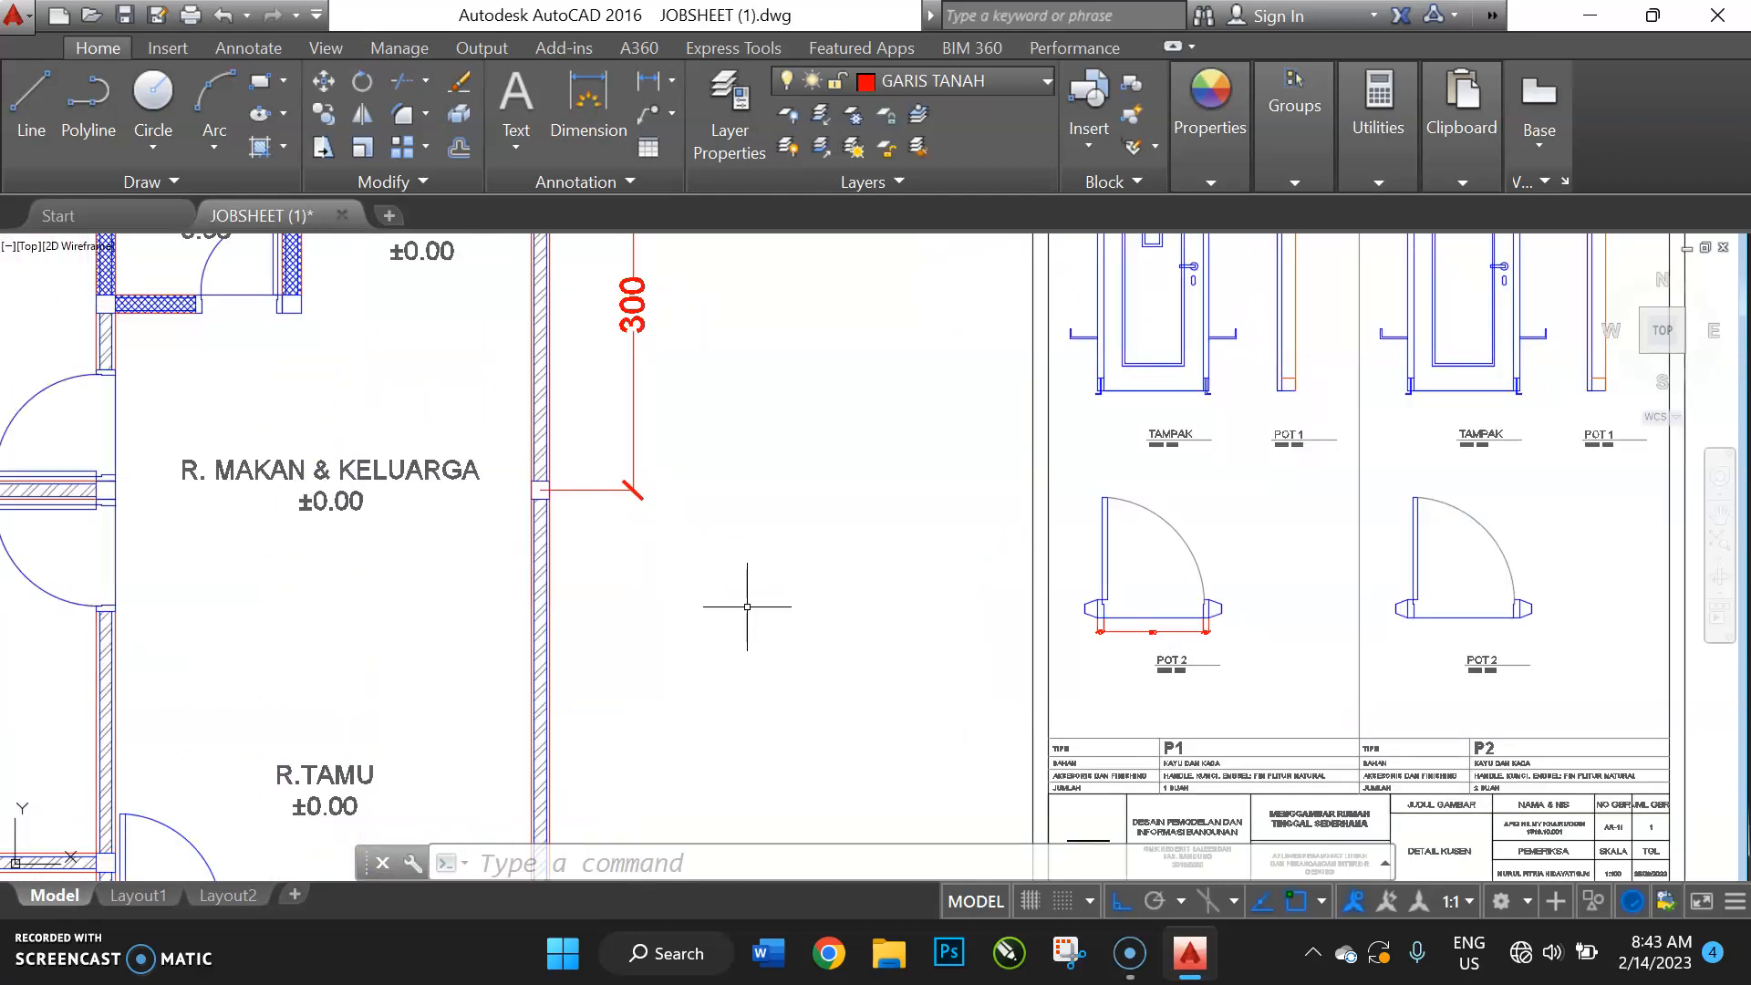
left_click(743, 587)
left_click(1128, 951)
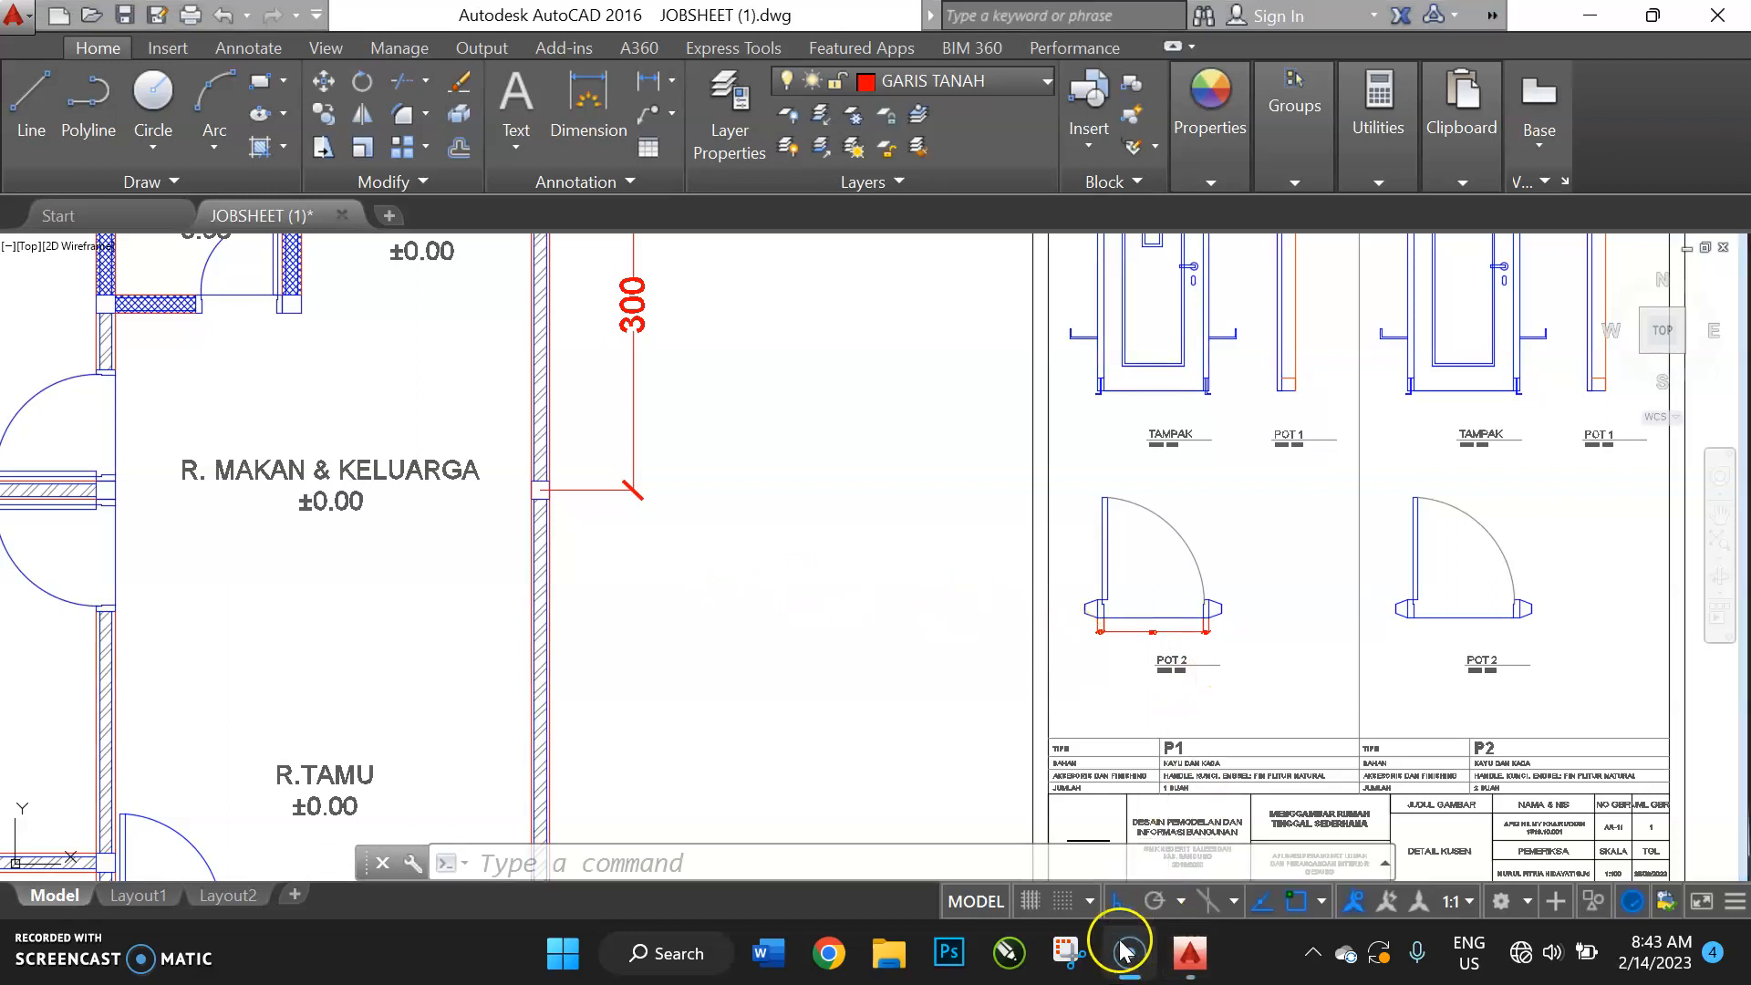